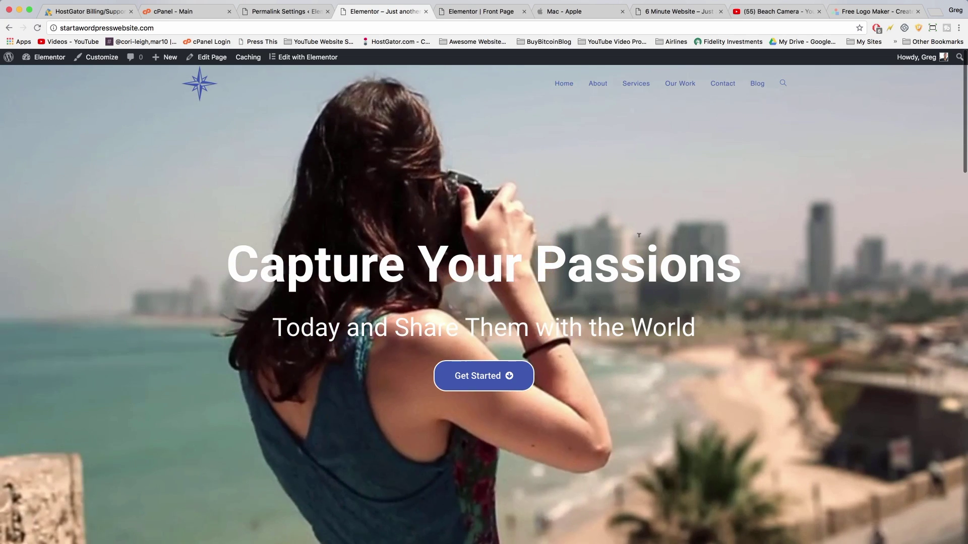
- Switch to the 'Mac - Apple' tab and scroll back to the top of the Mac page
scroll(639, 236, down, 7)
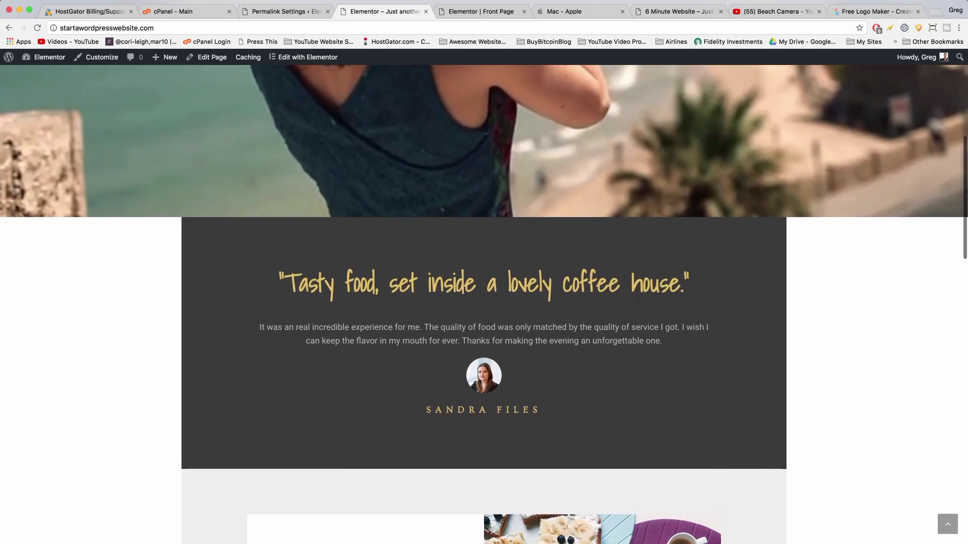
scroll(638, 298, down, 15)
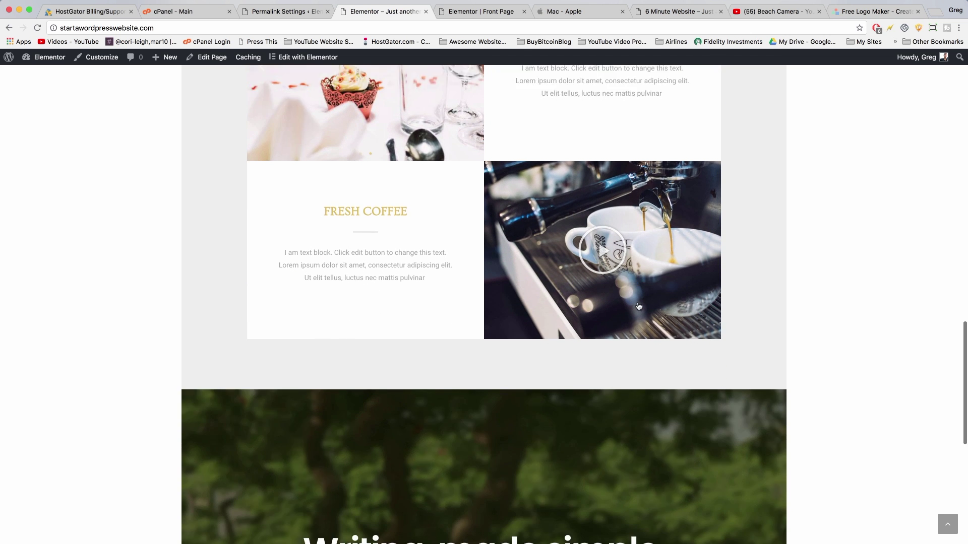
scroll(639, 306, down, 1)
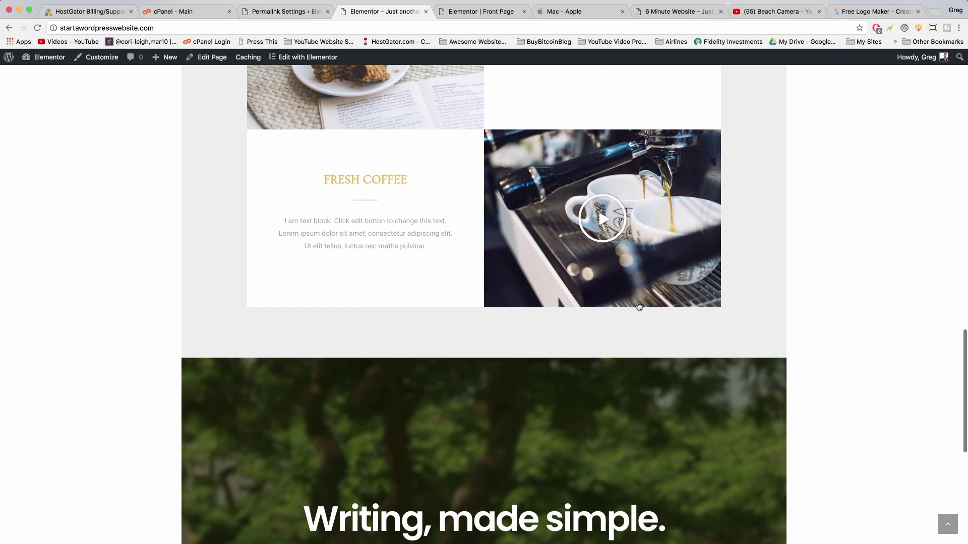
scroll(639, 307, down, 5)
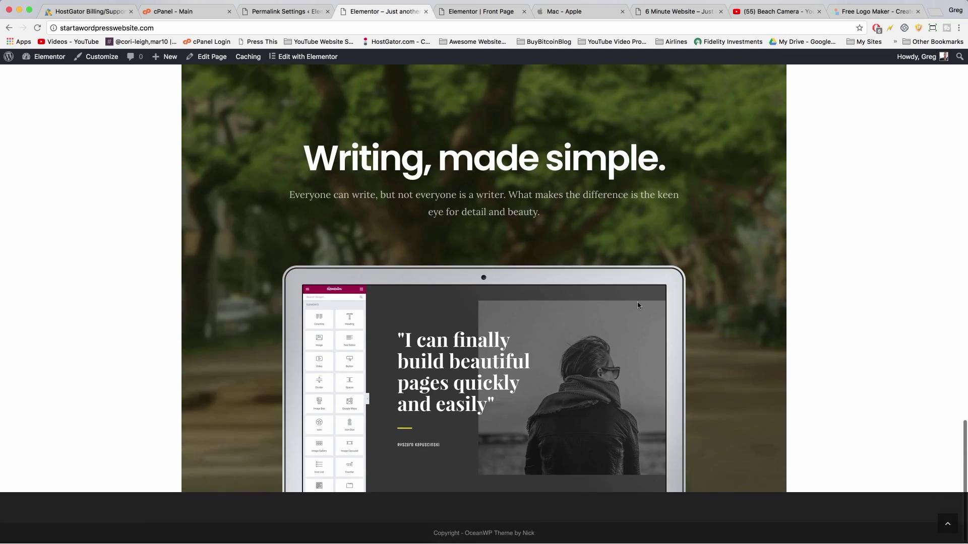
scroll(638, 305, up, 13)
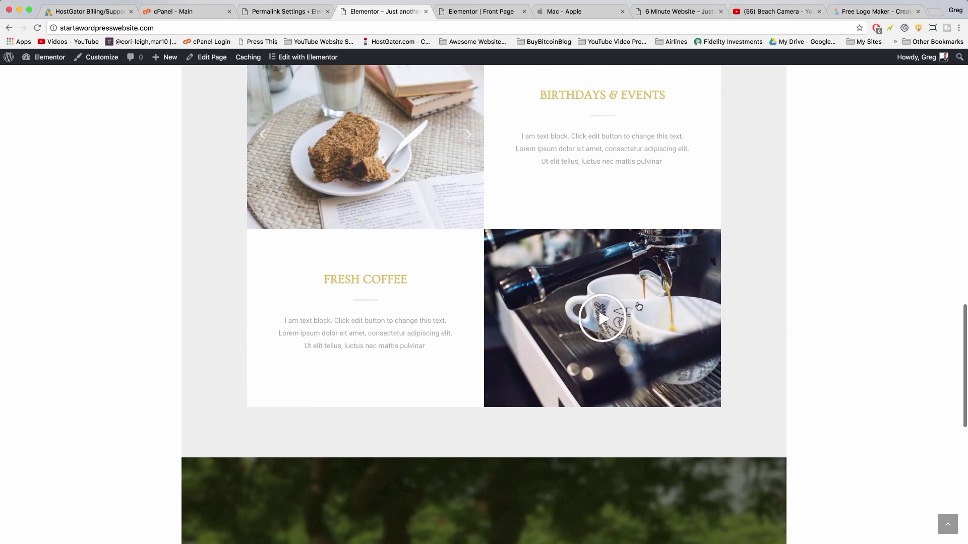
scroll(638, 306, up, 20)
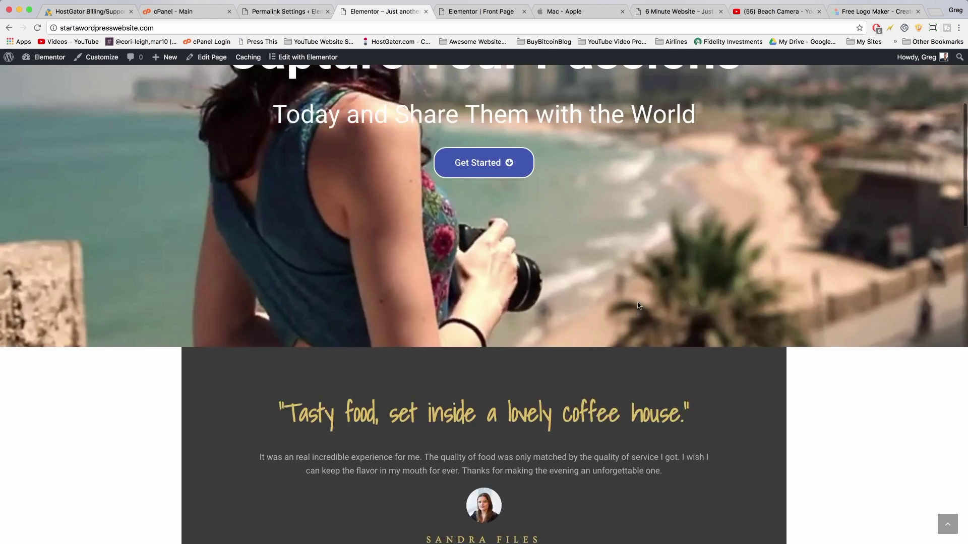
scroll(638, 305, up, 3)
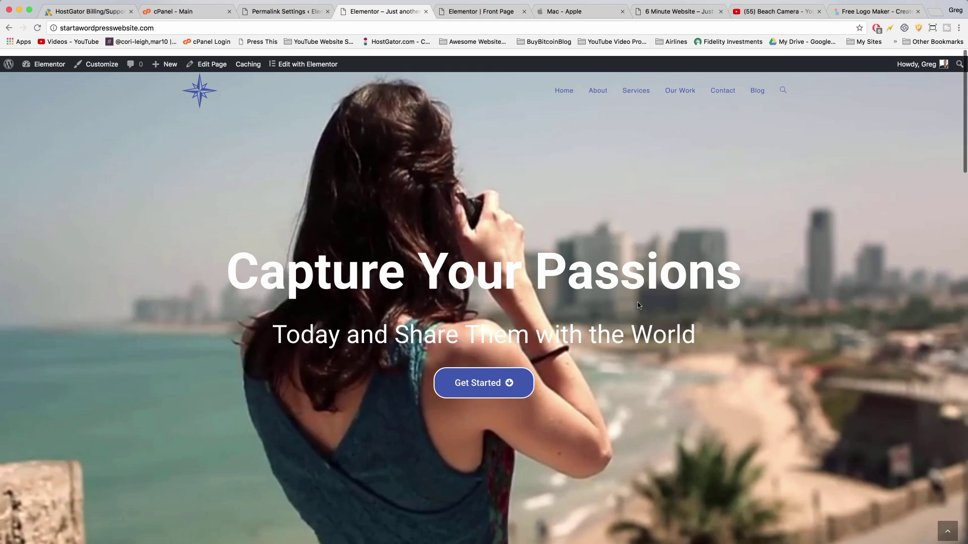
click(573, 12)
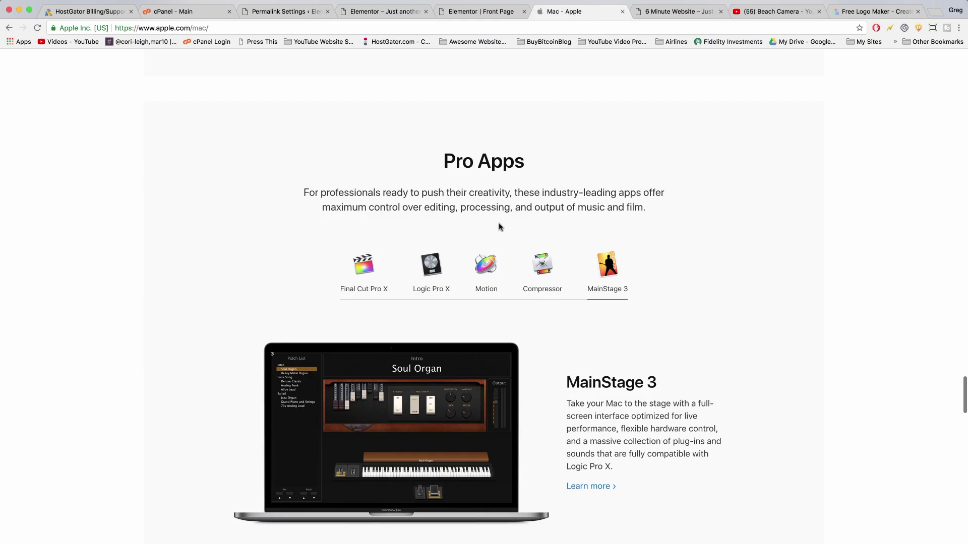
scroll(499, 227, up, 20)
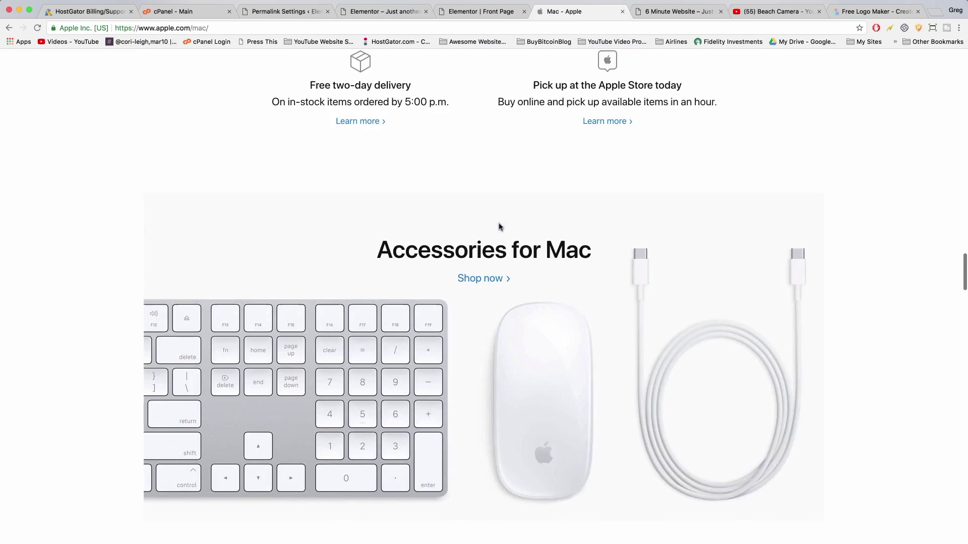
scroll(499, 227, down, 20)
scroll(499, 227, up, 7)
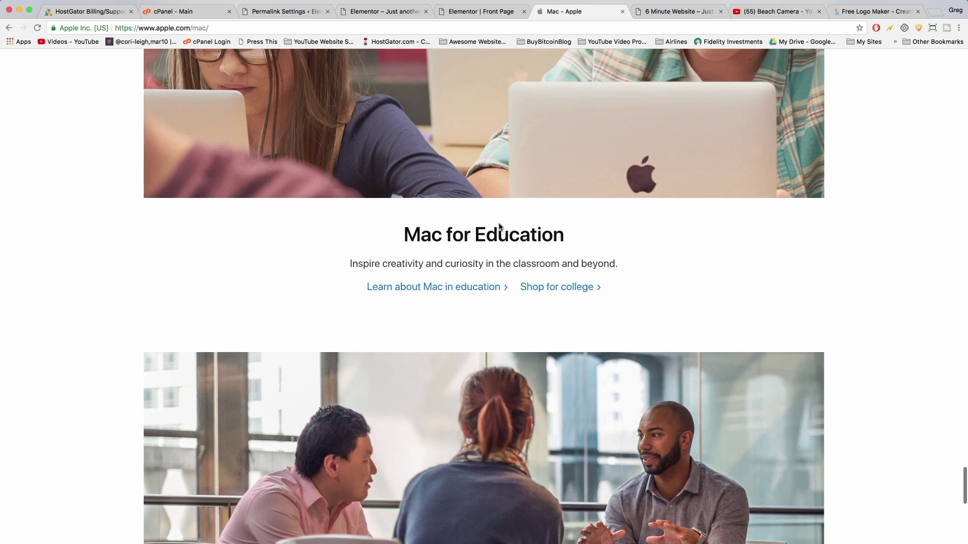
scroll(499, 227, up, 10)
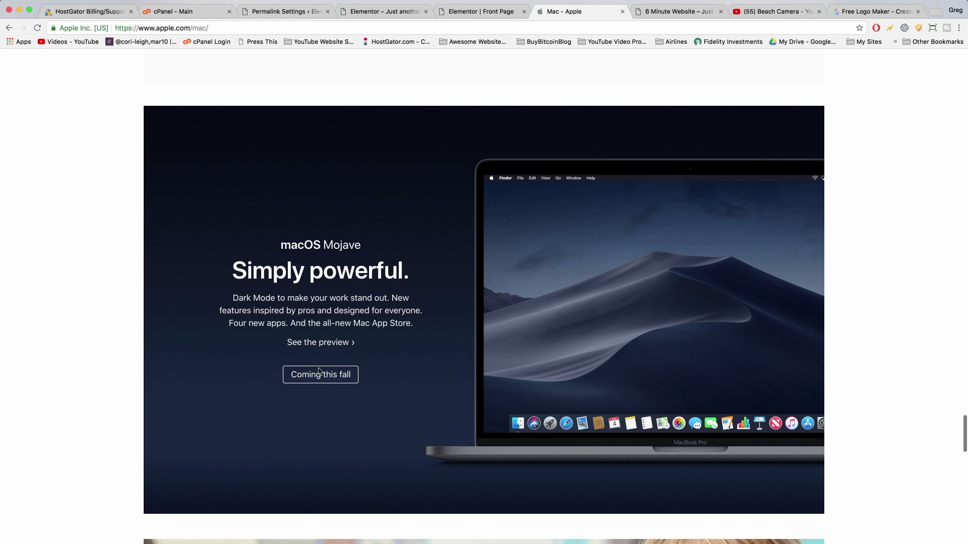
- Scroll down apple.com/mac to the Built-in Apps gallery
scroll(612, 357, down, 1)
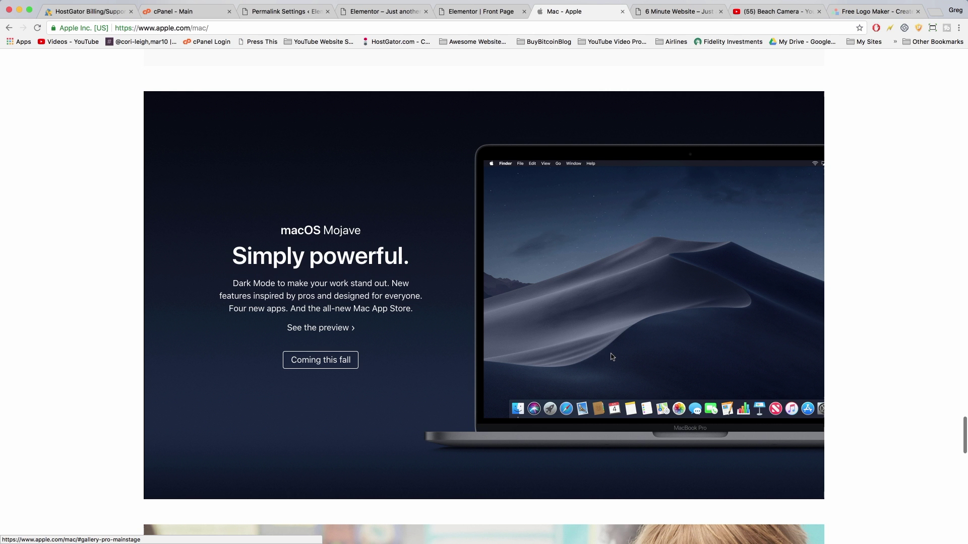
scroll(612, 357, down, 10)
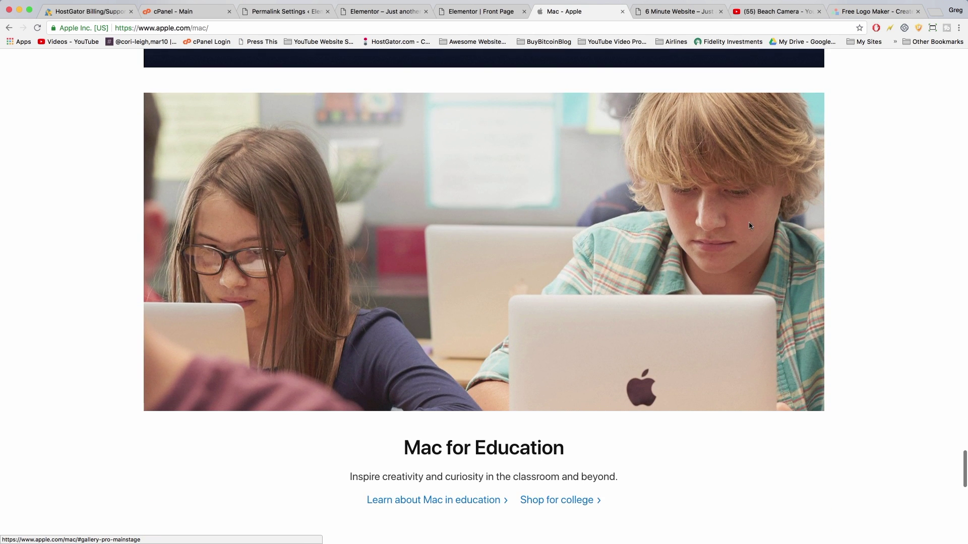
scroll(482, 246, down, 9)
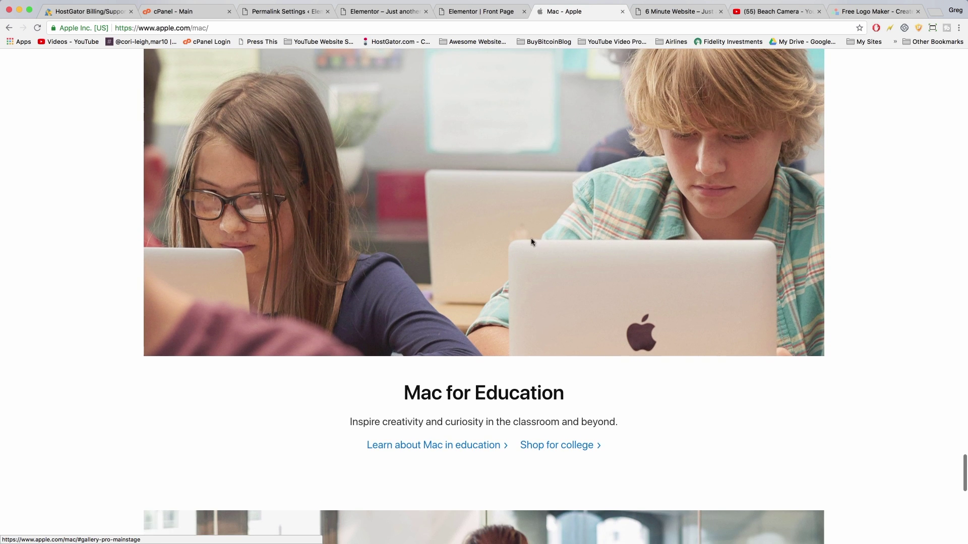
scroll(597, 198, down, 10)
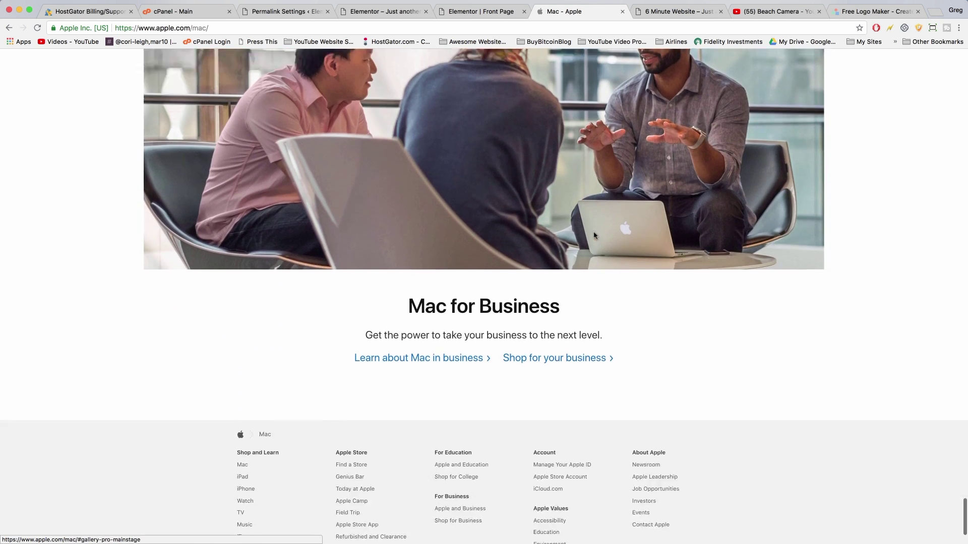
scroll(594, 235, down, 12)
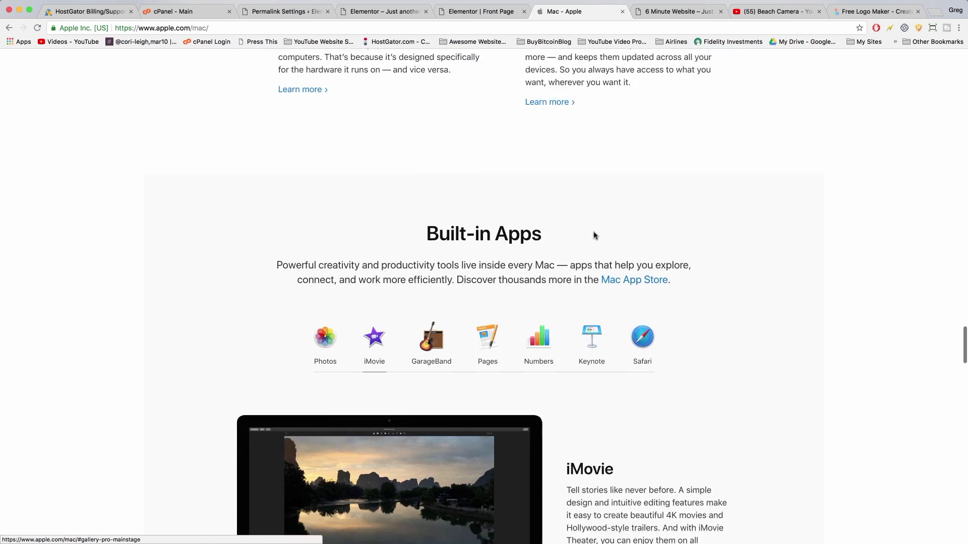
- Flip the Built-in Apps gallery to GarageBand, then continue to the macOS Mojave 'Simply powerful.' section
click(605, 228)
click(640, 222)
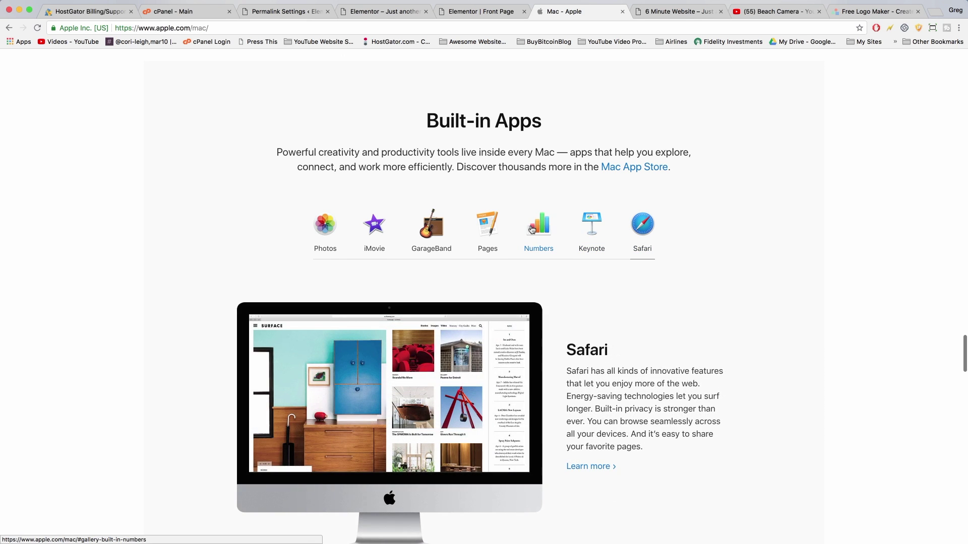
click(538, 216)
click(486, 217)
click(417, 231)
scroll(418, 230, down, 10)
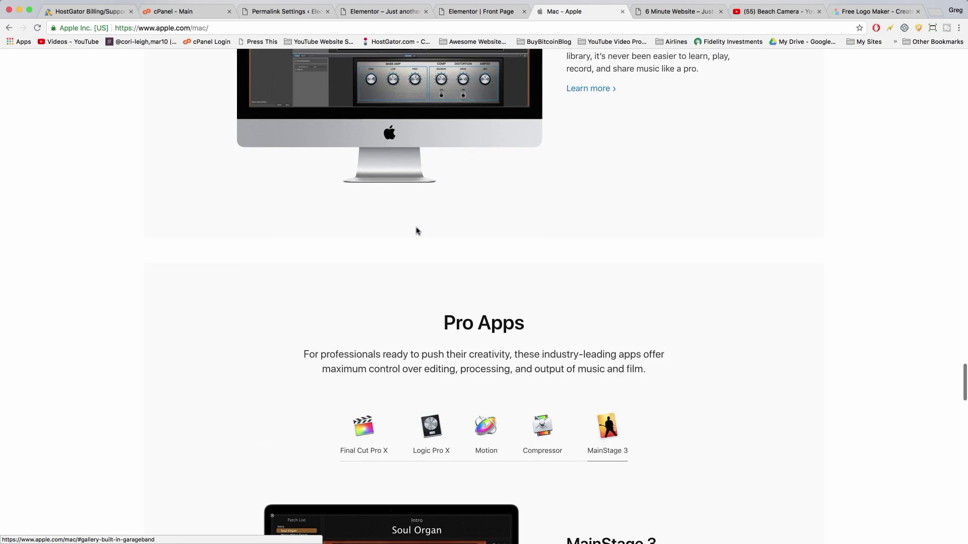
scroll(417, 231, down, 10)
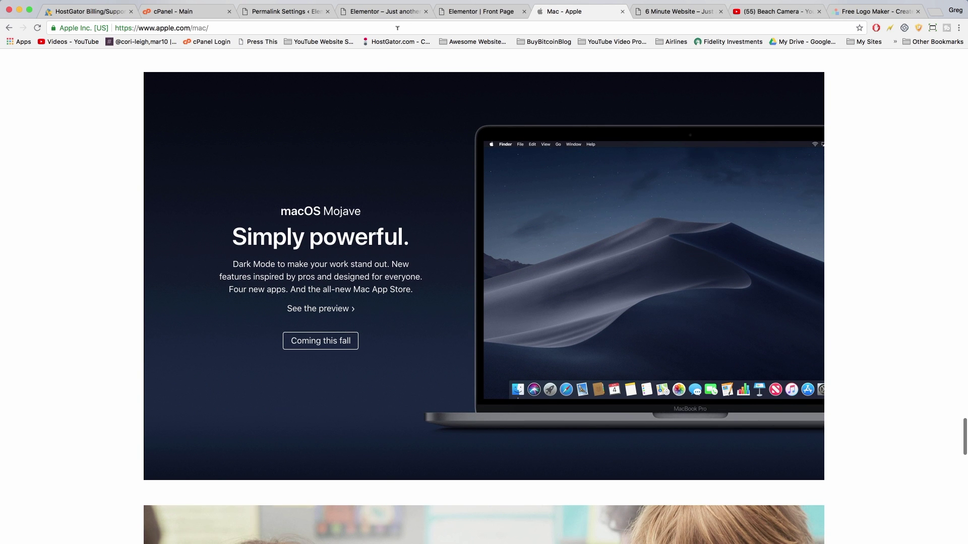
- Insert a two-column section above the 'Tasty food' testimonial and bring up the widgets panel
click(484, 12)
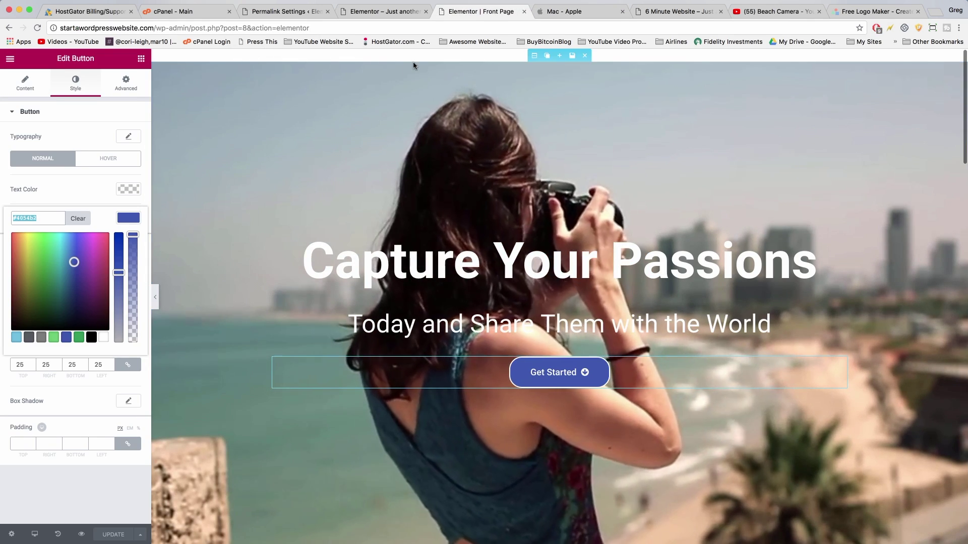
scroll(412, 63, down, 10)
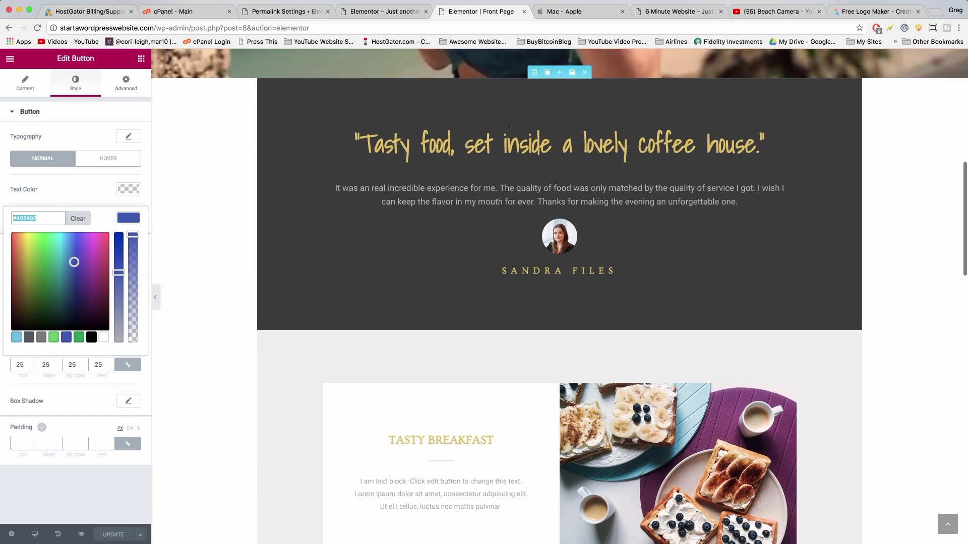
scroll(509, 125, down, 5)
scroll(509, 126, up, 10)
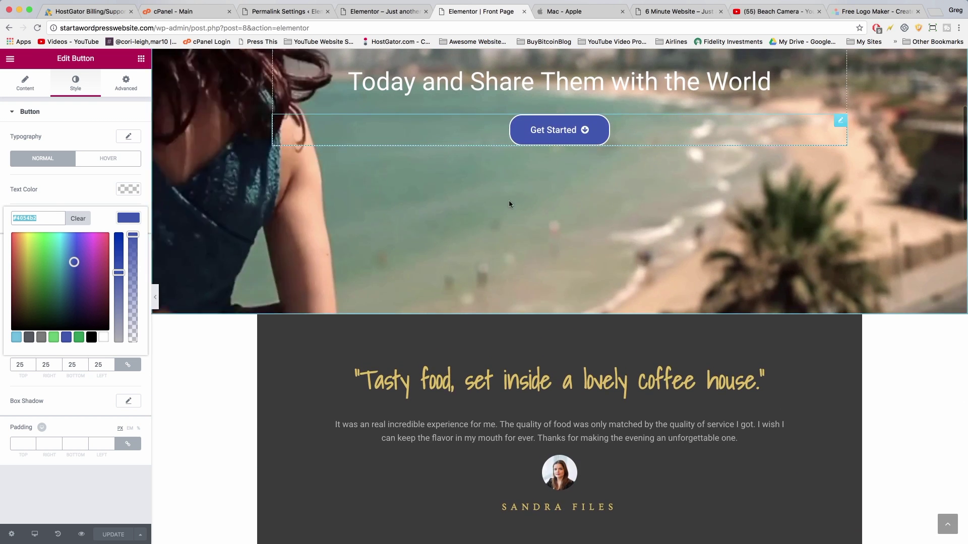
scroll(559, 307, up, 1)
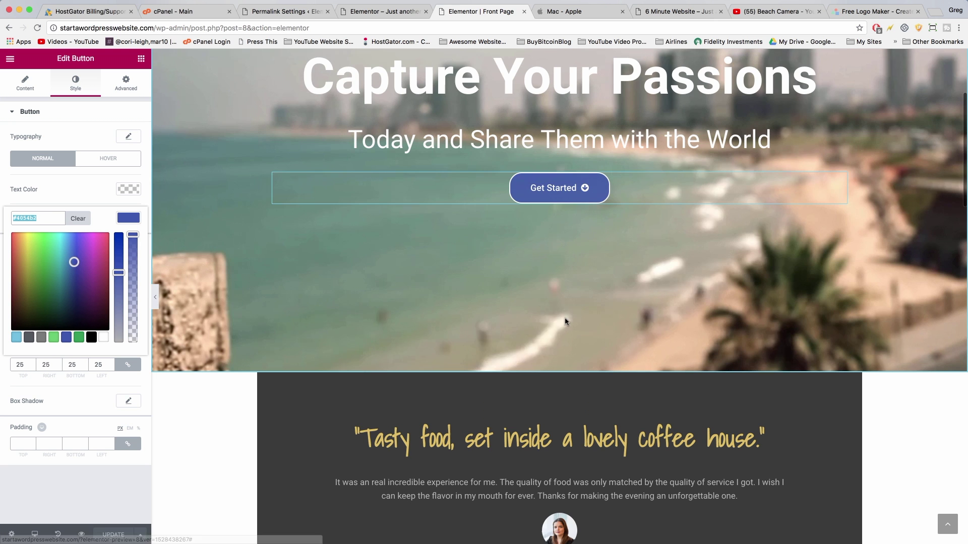
scroll(575, 333, up, 1)
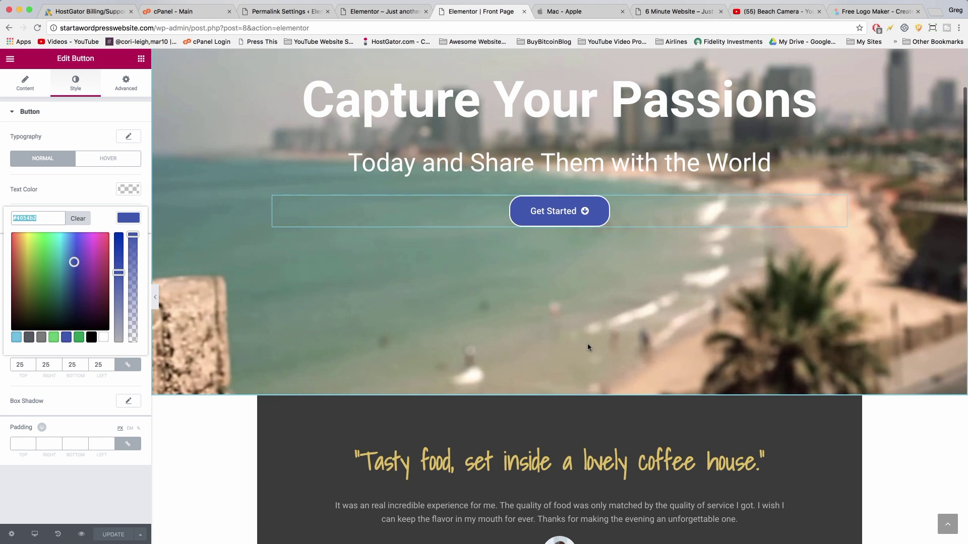
scroll(587, 347, down, 1)
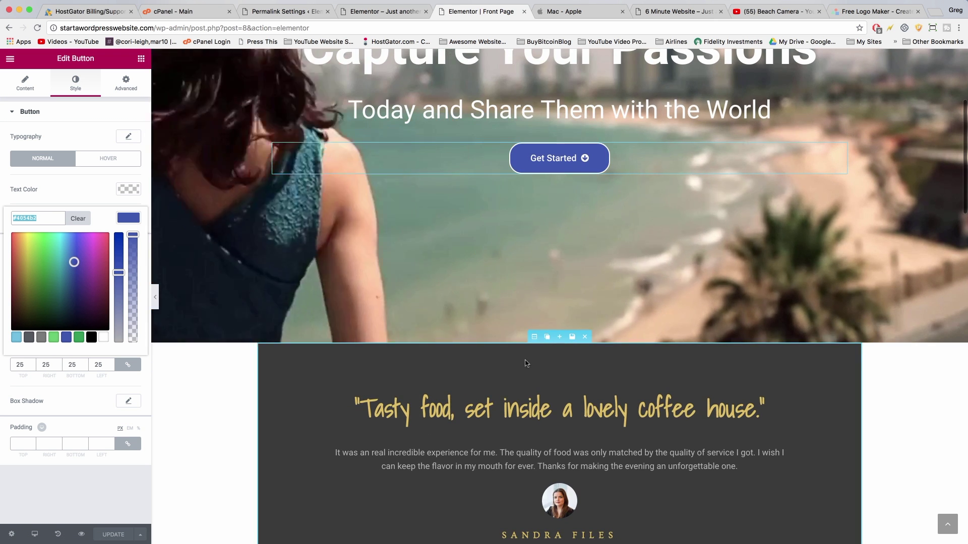
click(560, 336)
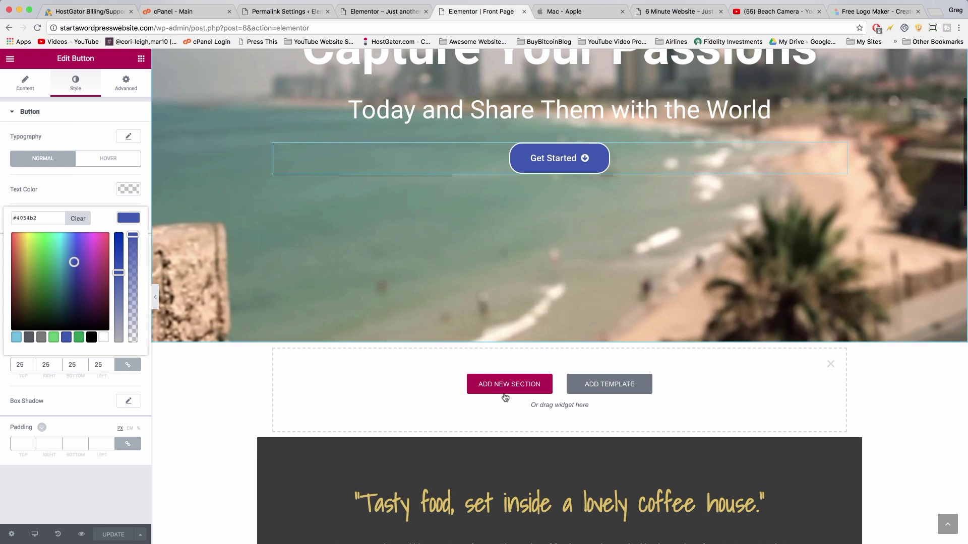
click(509, 386)
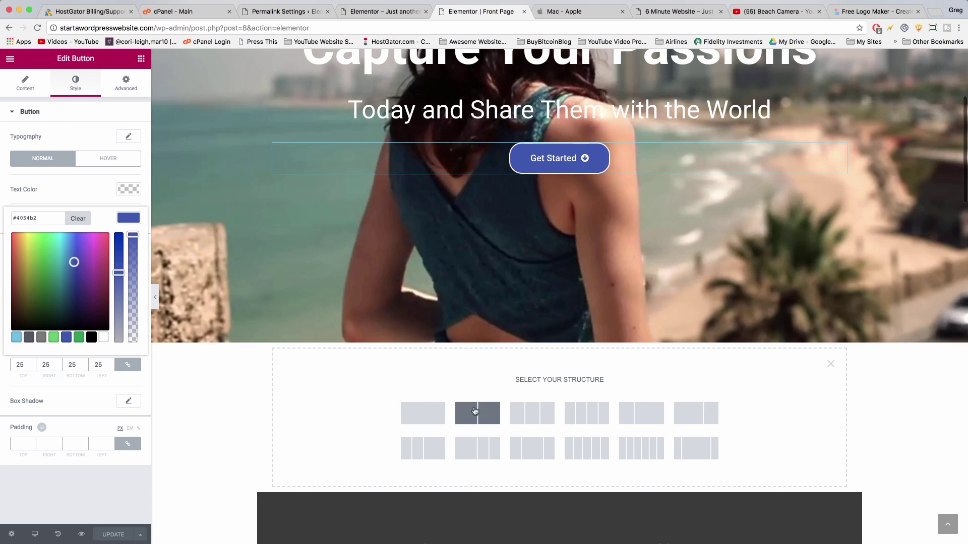
click(474, 411)
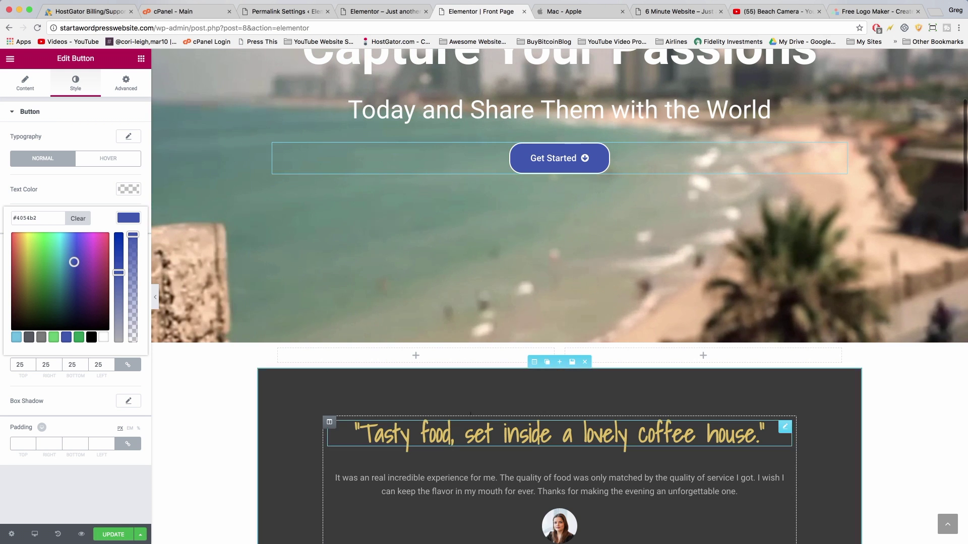
click(141, 61)
- Stack a Heading, a Text Editor block and a 'Click here' Button in the new section's left column
click(555, 11)
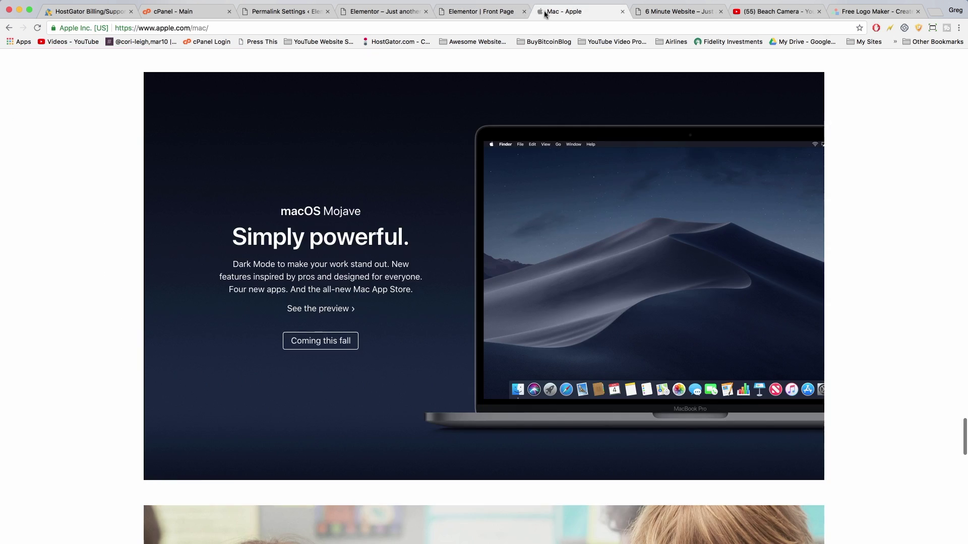
click(474, 12)
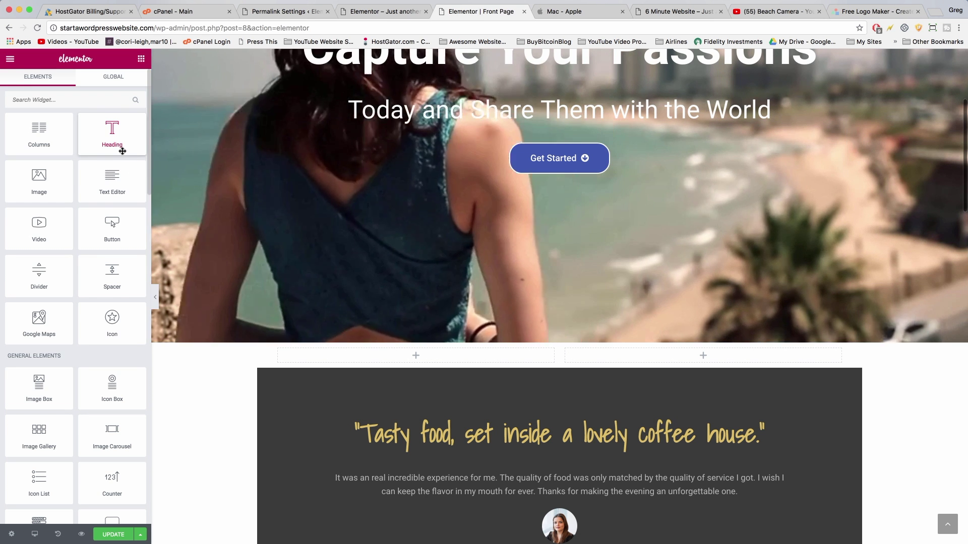
drag(144, 151, 405, 353)
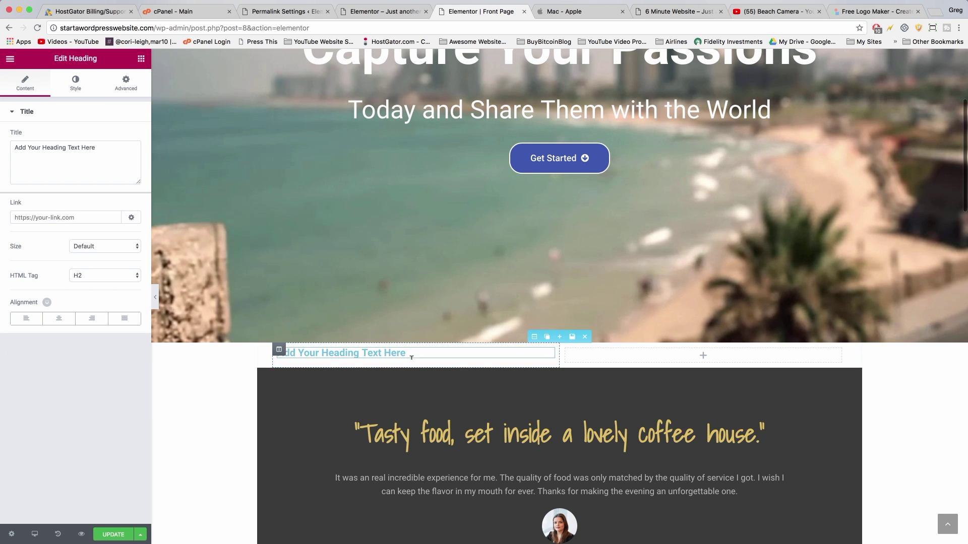
click(142, 59)
drag(123, 199, 360, 366)
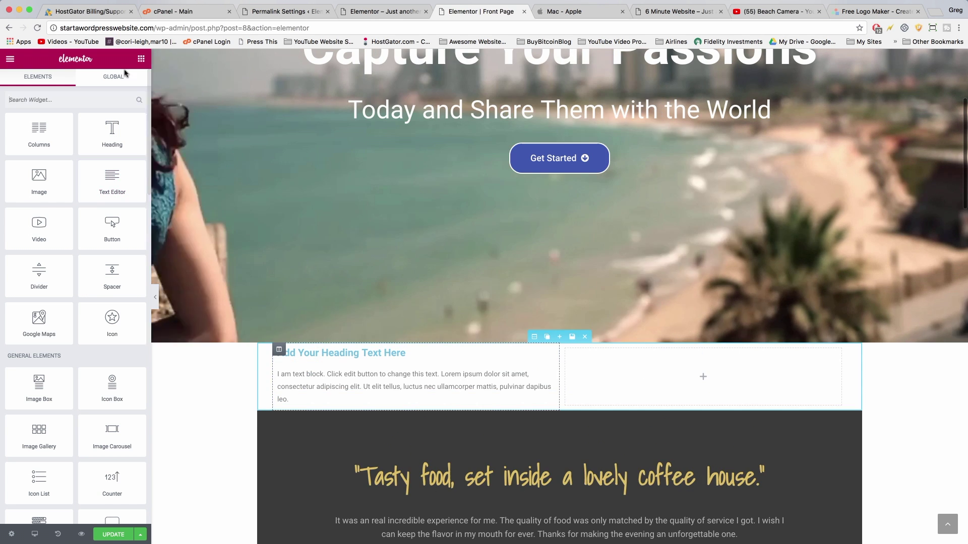
drag(112, 225, 305, 407)
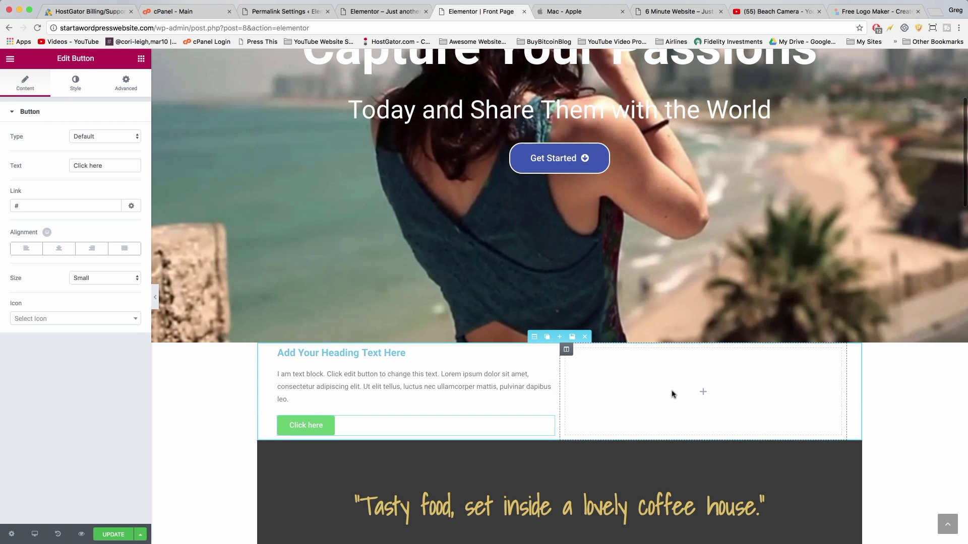
click(585, 15)
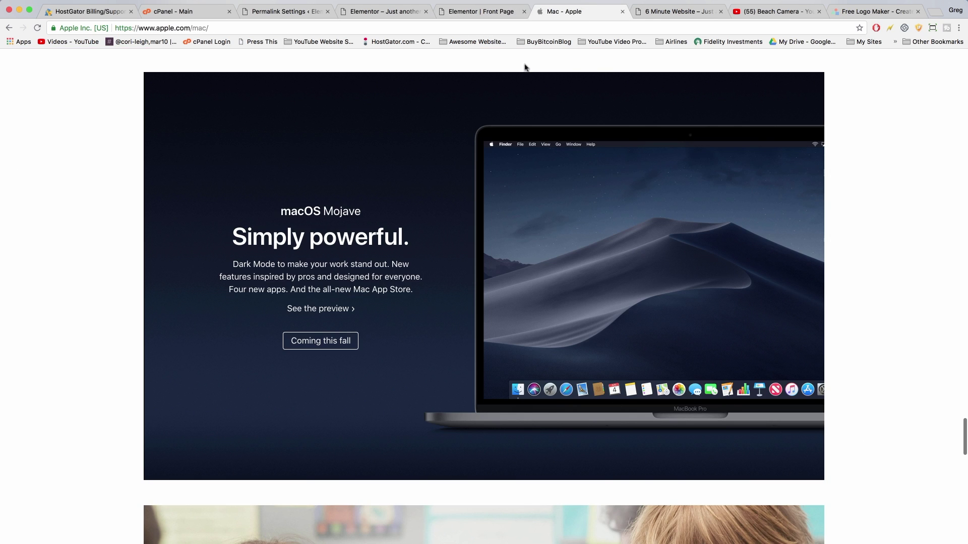
- Update the Elementor page, then go to Media in the WordPress dashboard
click(504, 11)
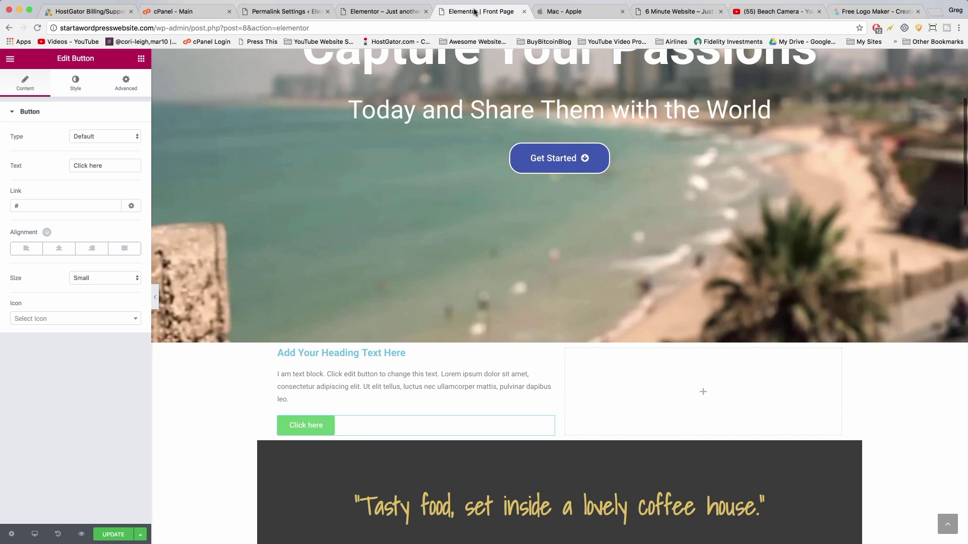
click(117, 533)
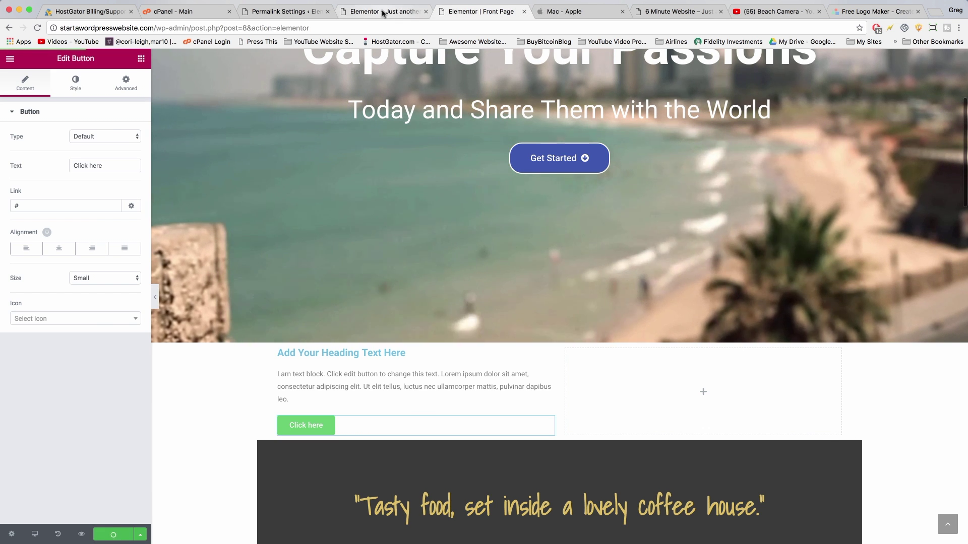
click(383, 13)
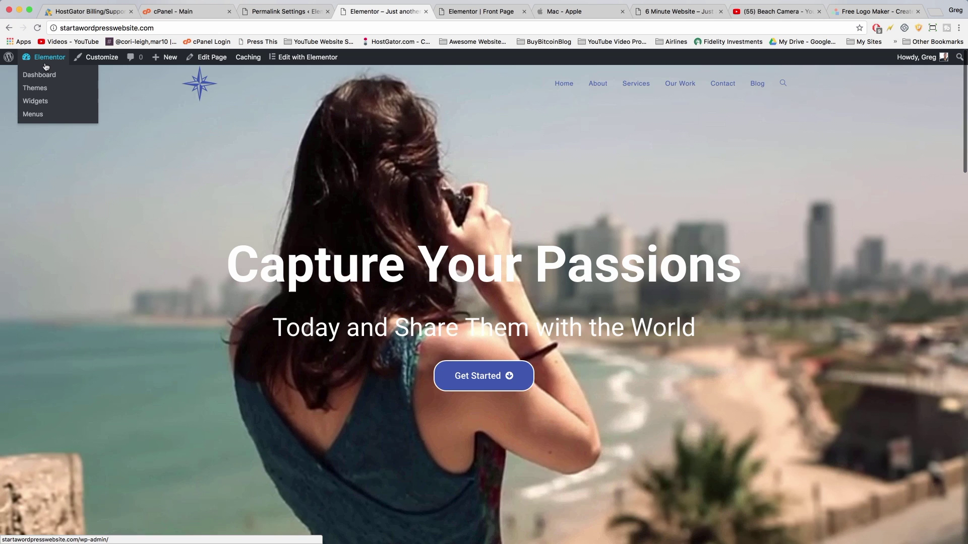
click(45, 66)
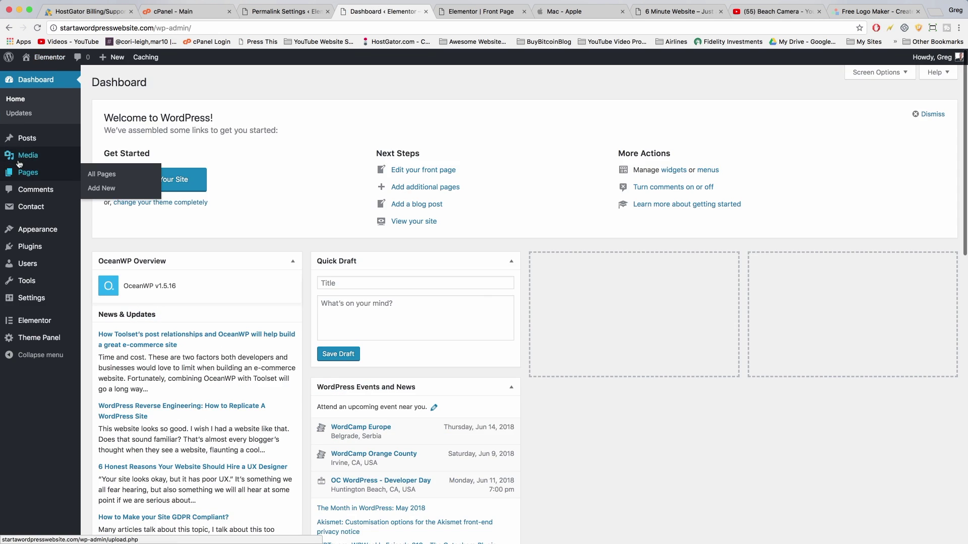
click(28, 159)
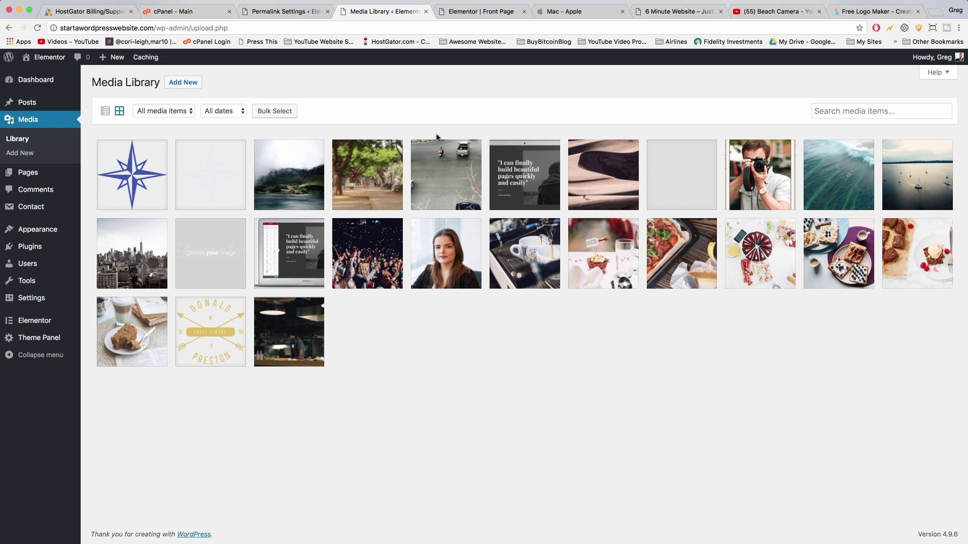
- Copy the ma.png laptop image's file URL from its attachment details and open a new tab
click(304, 263)
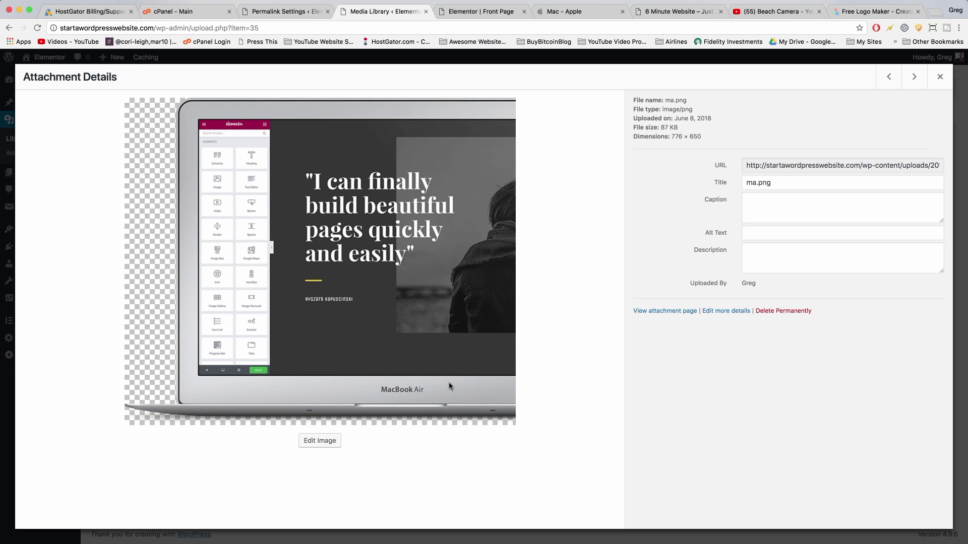
triple_click(772, 165)
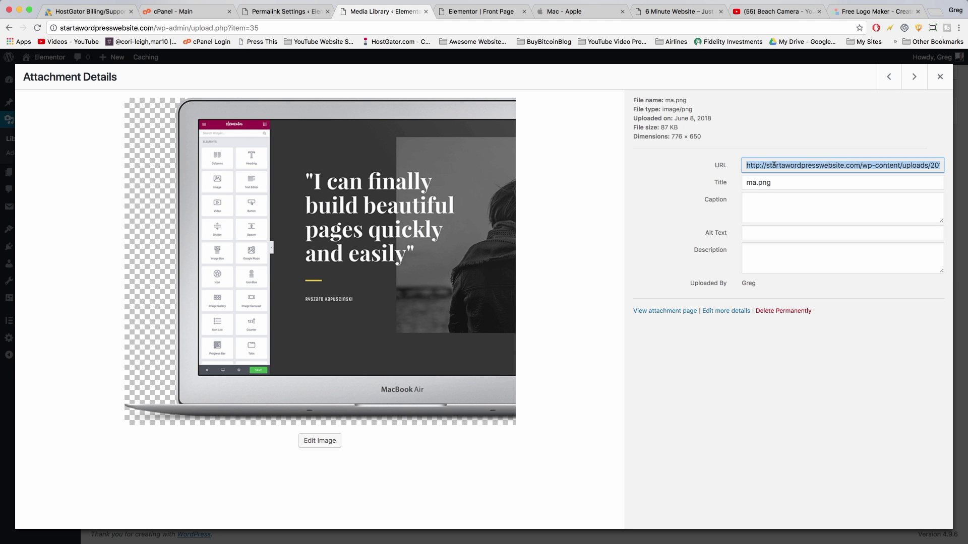
right_click(773, 166)
click(794, 186)
click(934, 12)
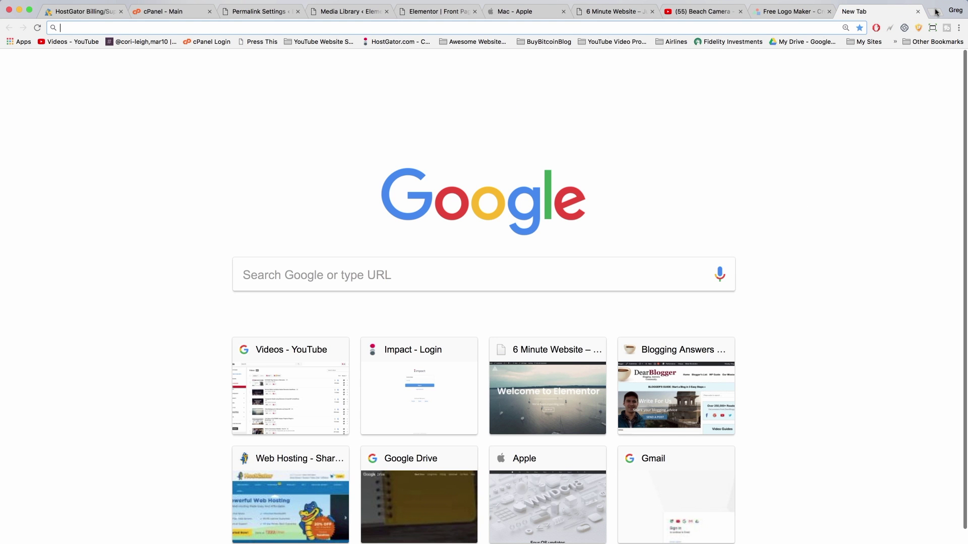
- Paste the copied ma.png URL into the address bar and load the image
right_click(579, 21)
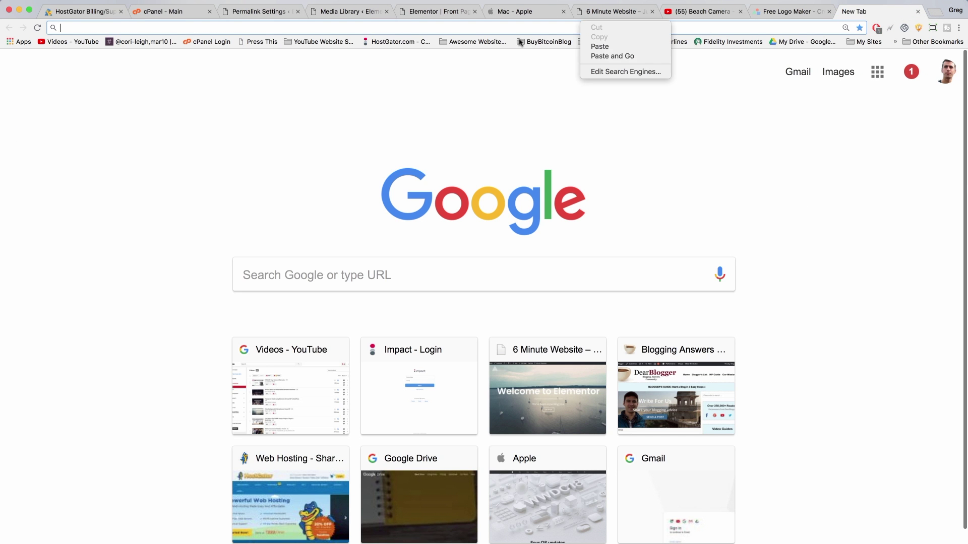
click(600, 47)
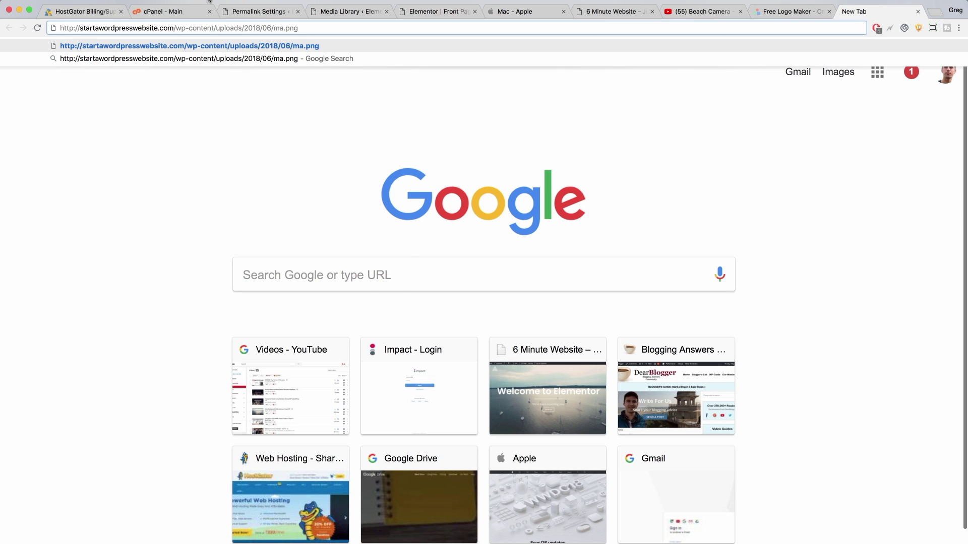
key(Return)
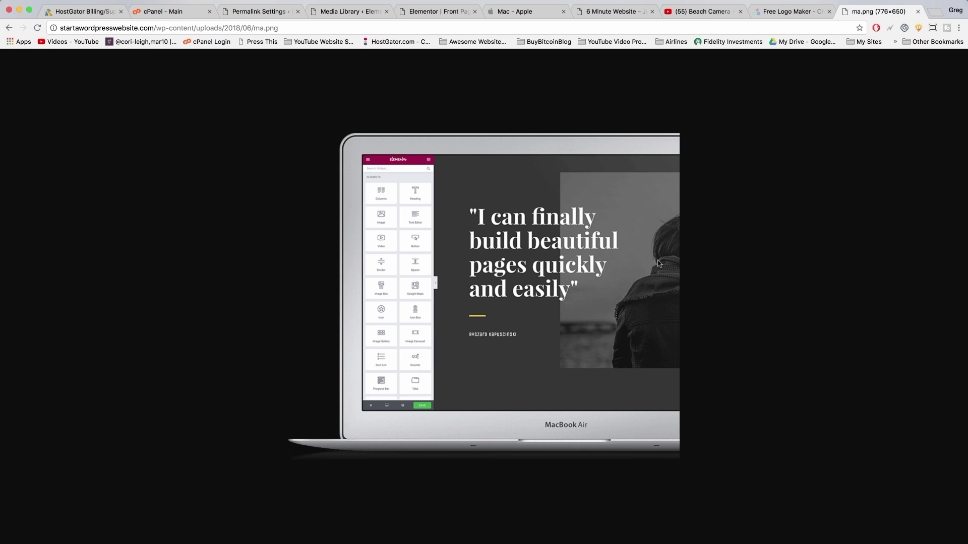
- Save the image to Documents as 'half laptop 2' instead of replacing 'half laptop'
right_click(437, 240)
click(454, 252)
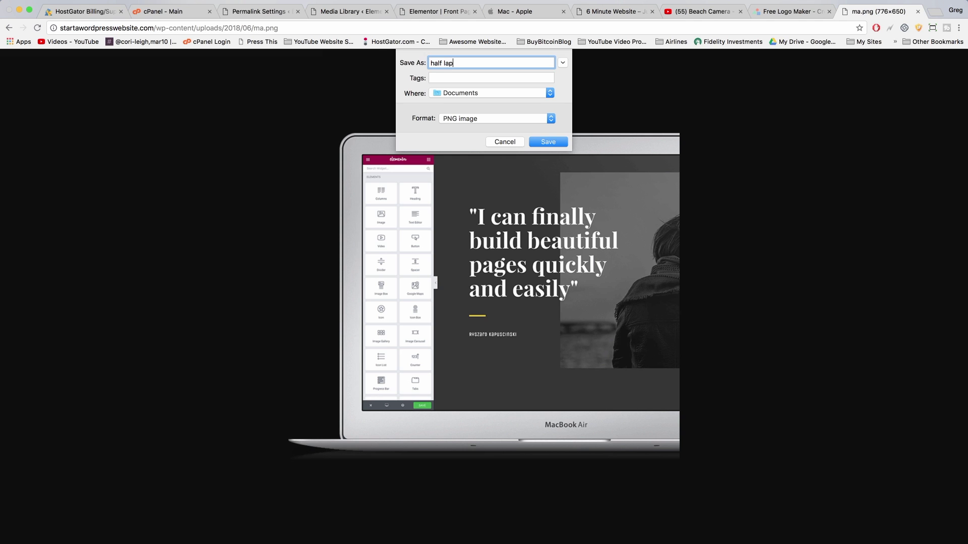
click(549, 142)
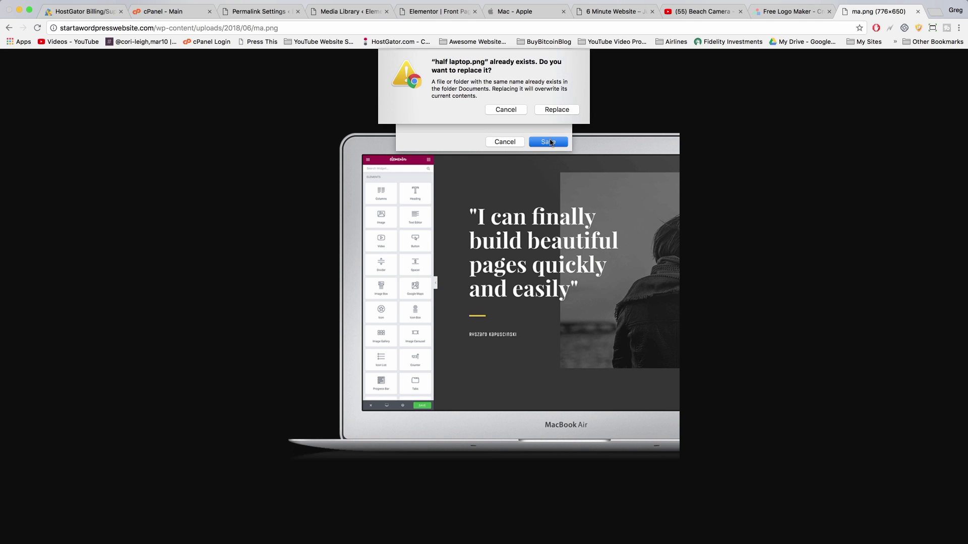
click(506, 110)
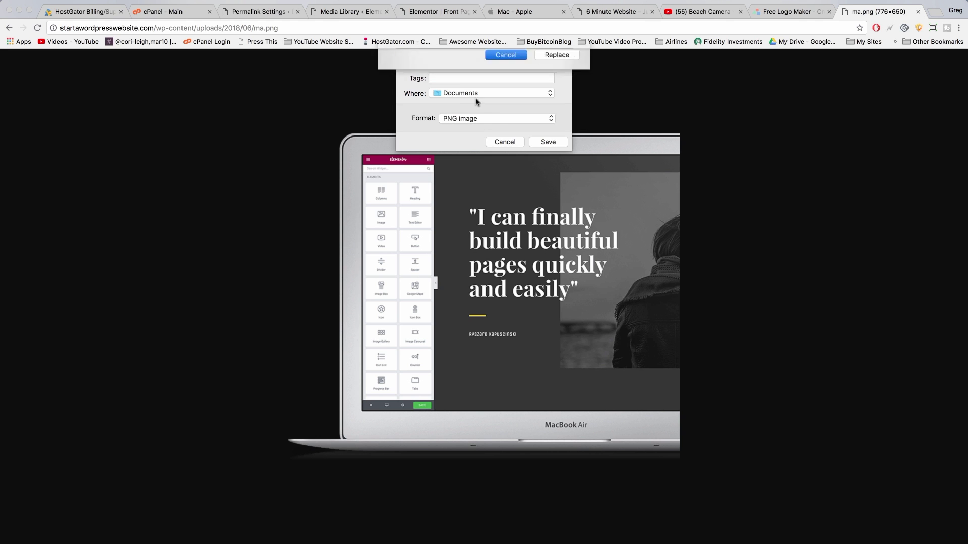
click(465, 63)
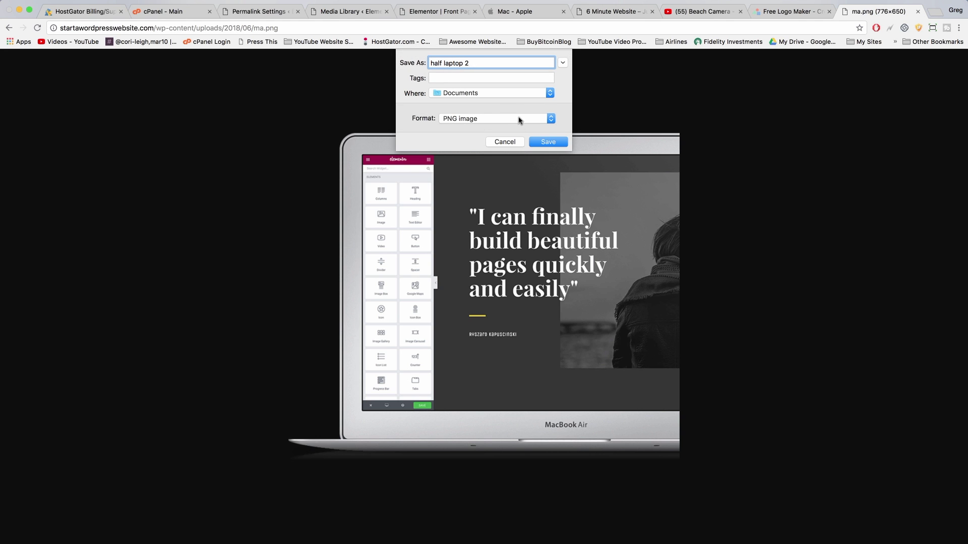
click(543, 144)
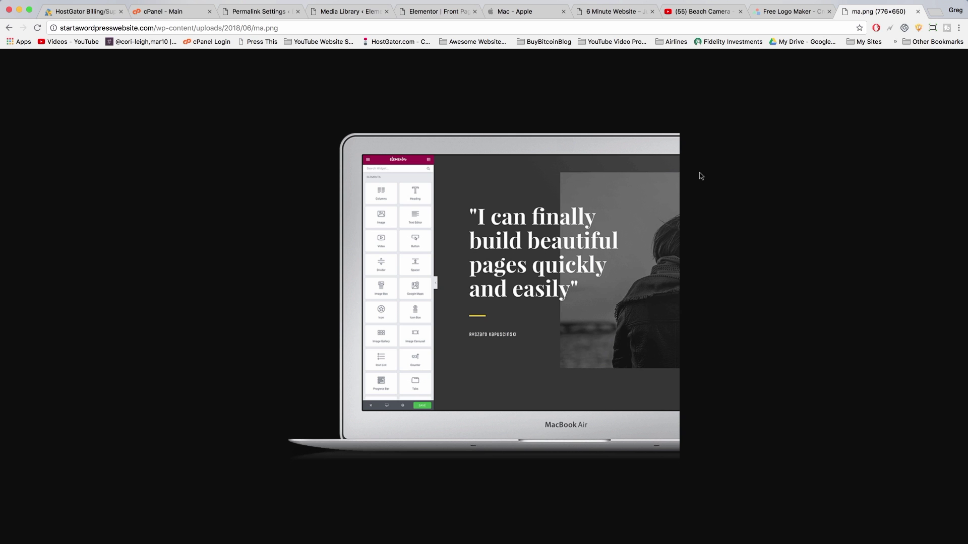
- Load picmonkey.com in a new tab and open half laptop 2.png from Documents via Open new > Computer
click(936, 12)
text(picmonkey.com/#edit)
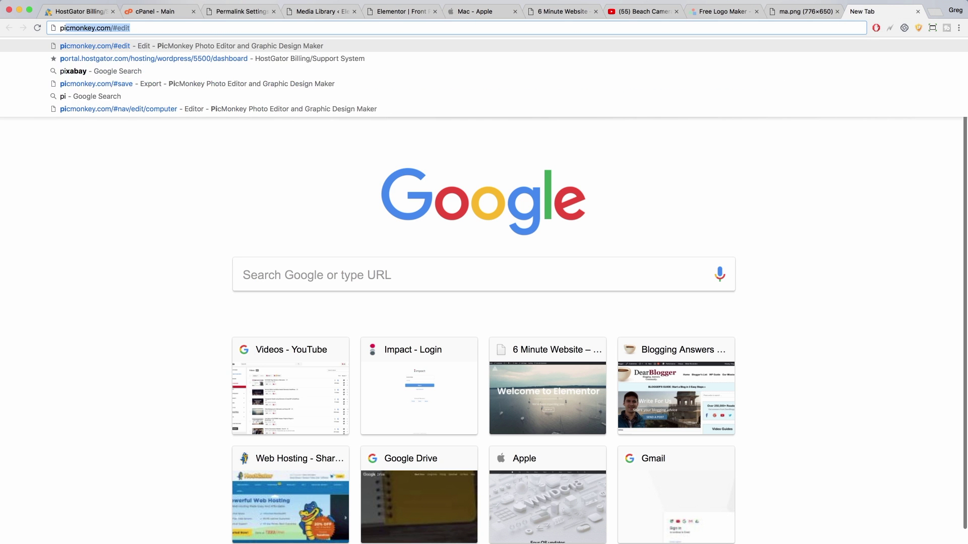
key(Return)
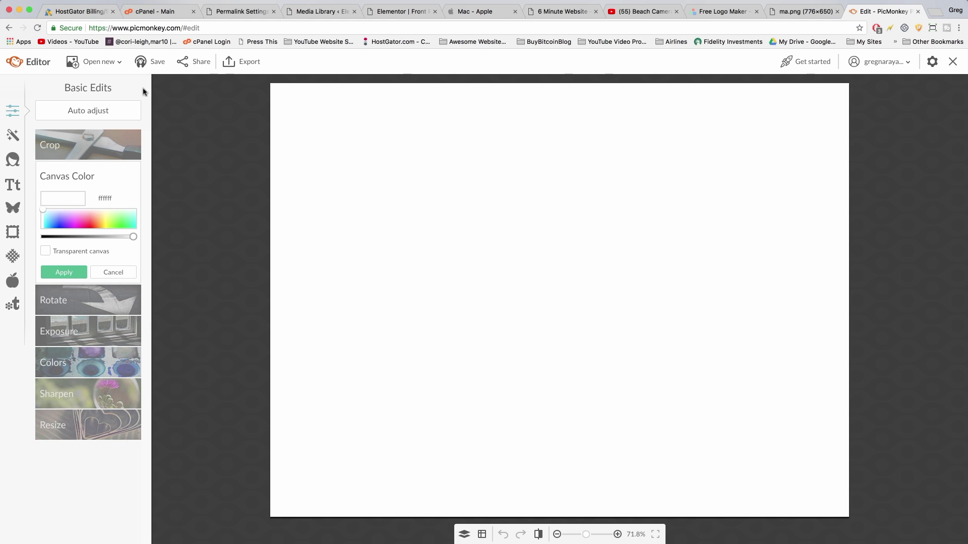
click(109, 63)
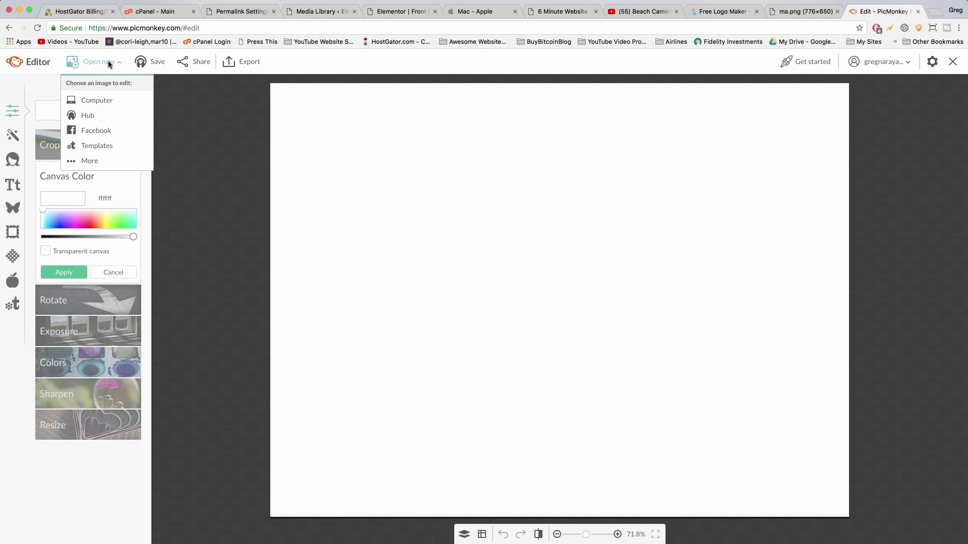
click(104, 102)
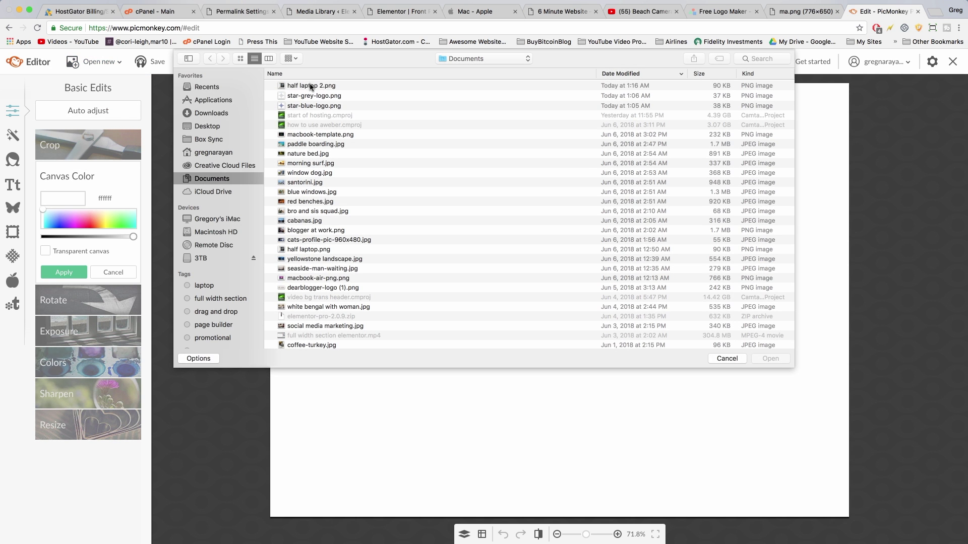
double_click(311, 86)
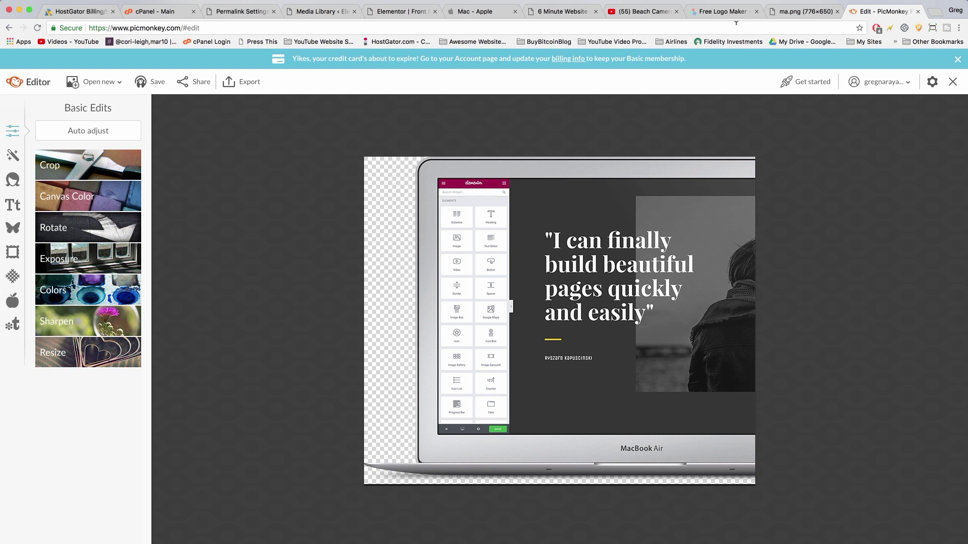
- Show the Apple Mojave promo and widen the screenshot capture area slightly
click(476, 11)
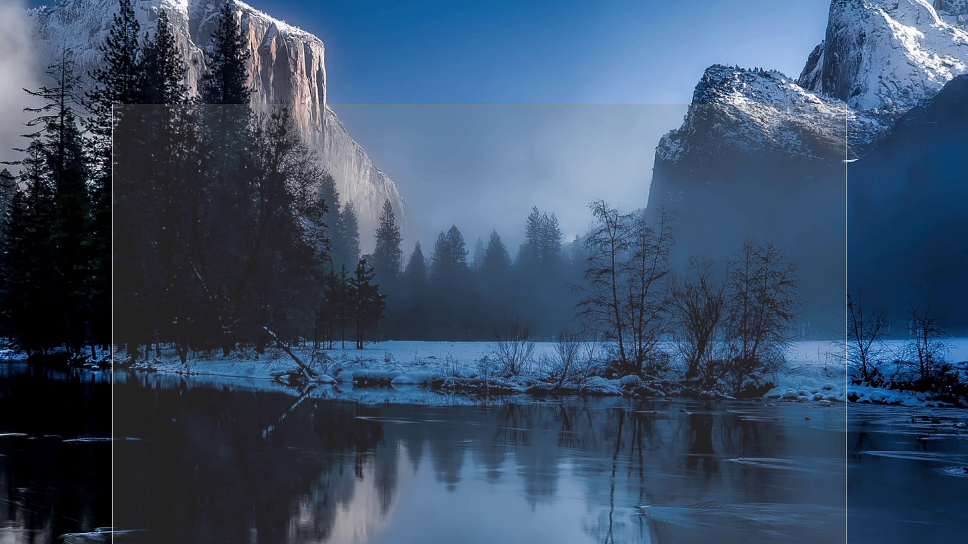
drag(845, 543, 849, 543)
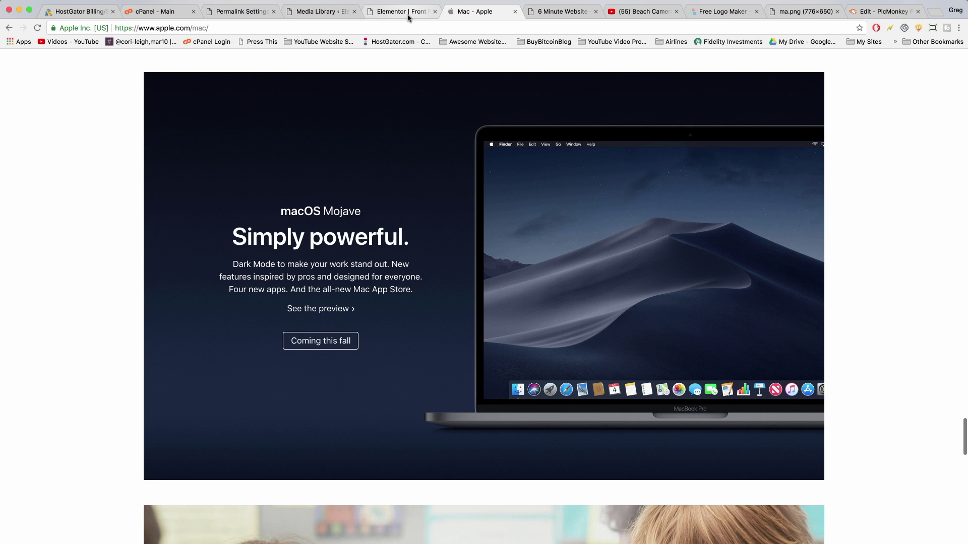
- Add the Desktop mountain-lake screenshot as an overlay on the laptop image
click(880, 6)
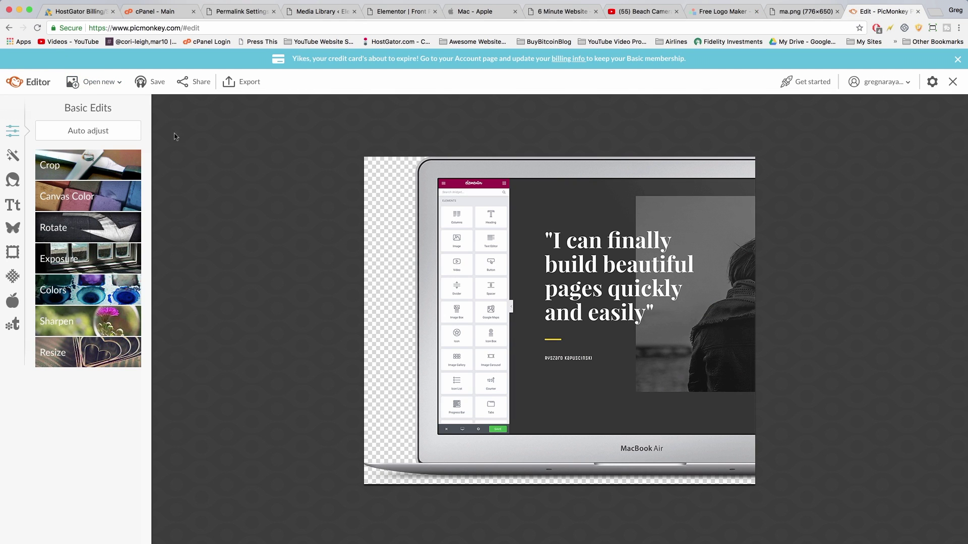
click(14, 235)
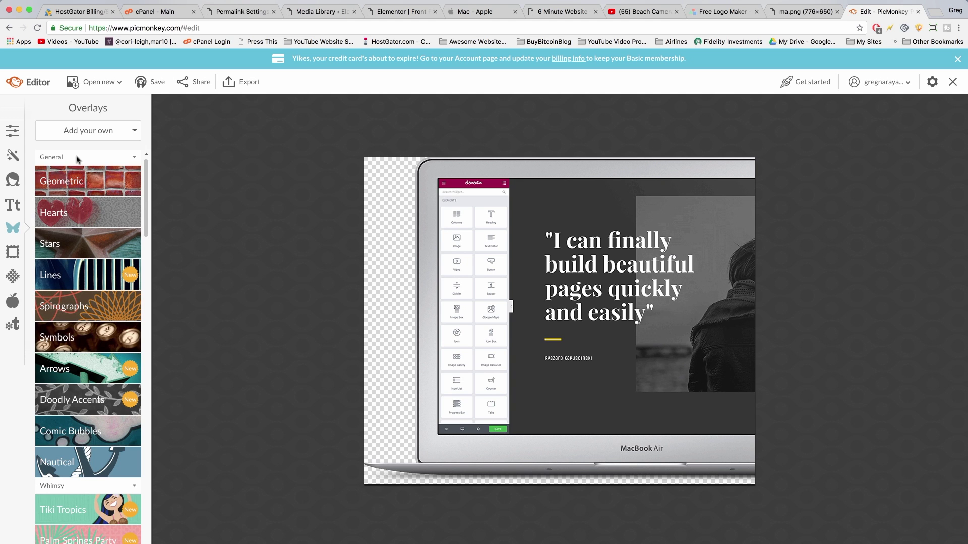
click(104, 130)
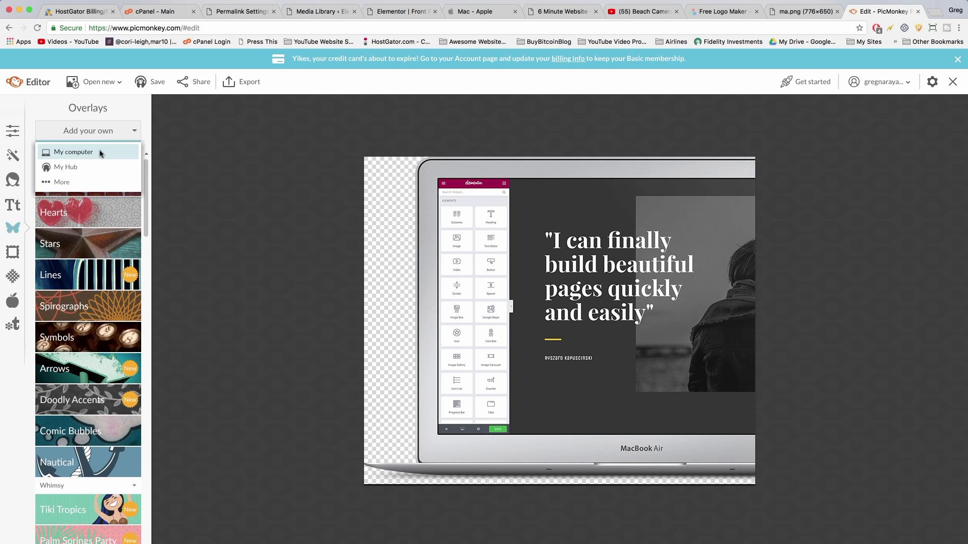
click(100, 152)
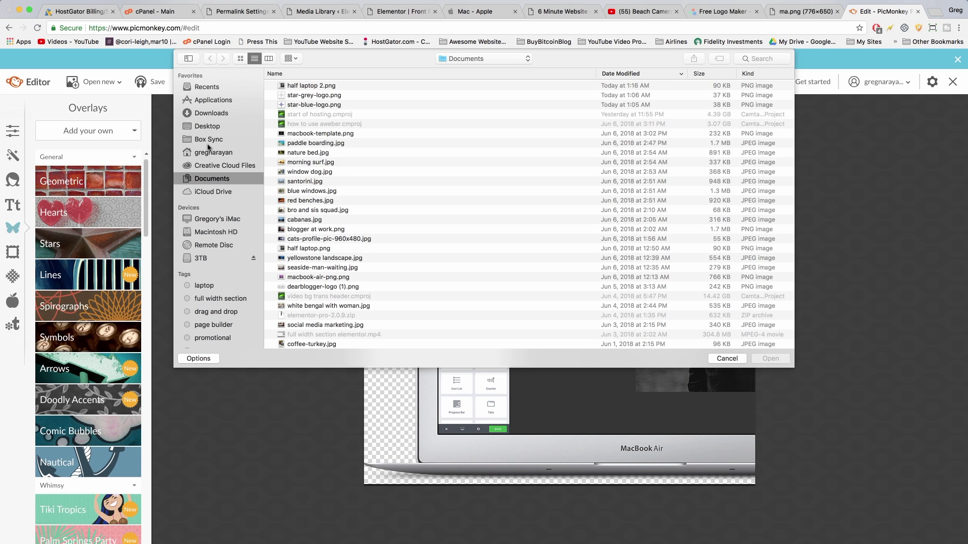
click(199, 126)
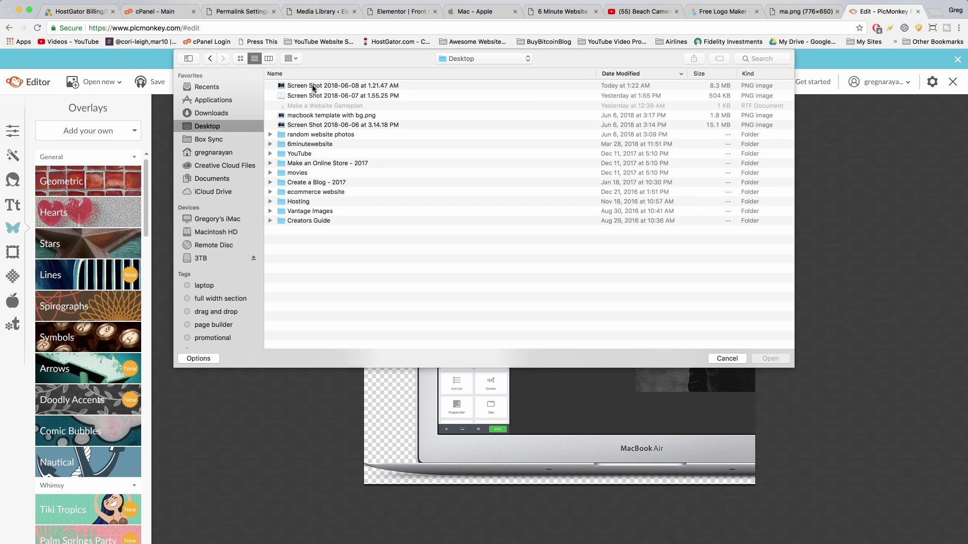
double_click(313, 85)
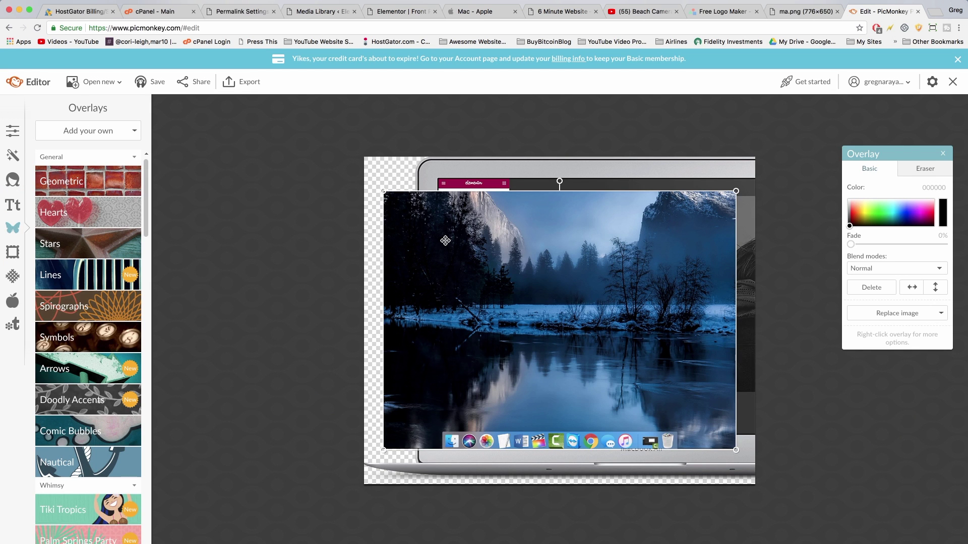
- Move and enlarge the screenshot overlay until it fills the MacBook's screen
drag(446, 242, 497, 231)
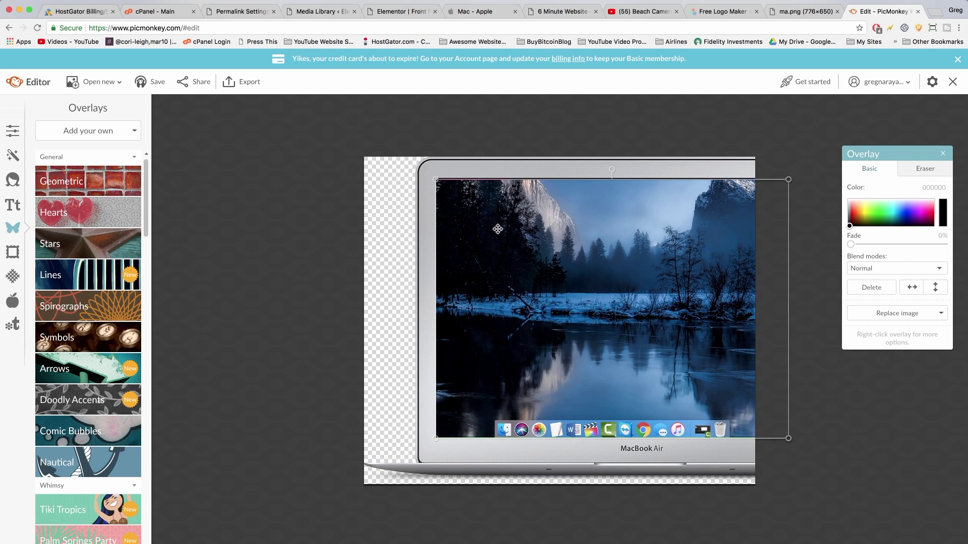
drag(435, 181, 429, 175)
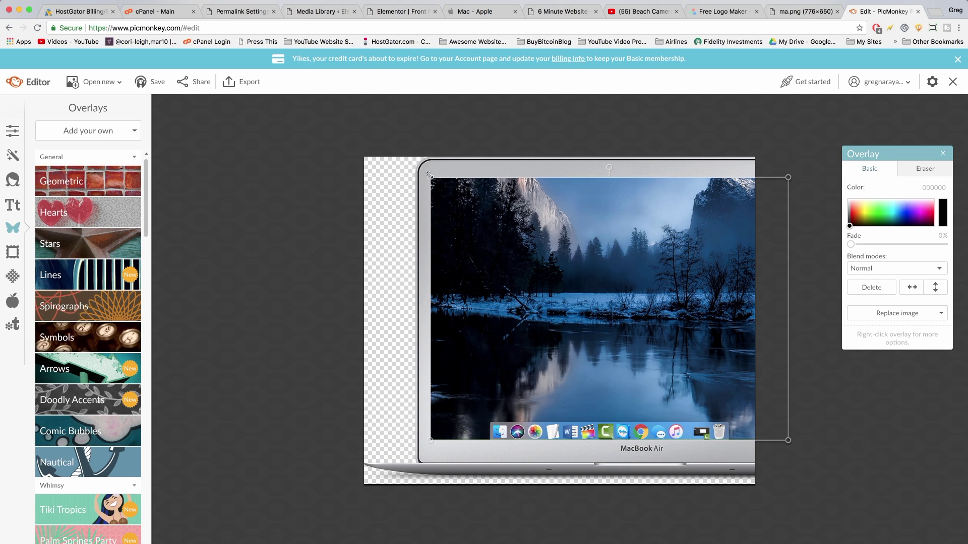
drag(451, 214, 454, 215)
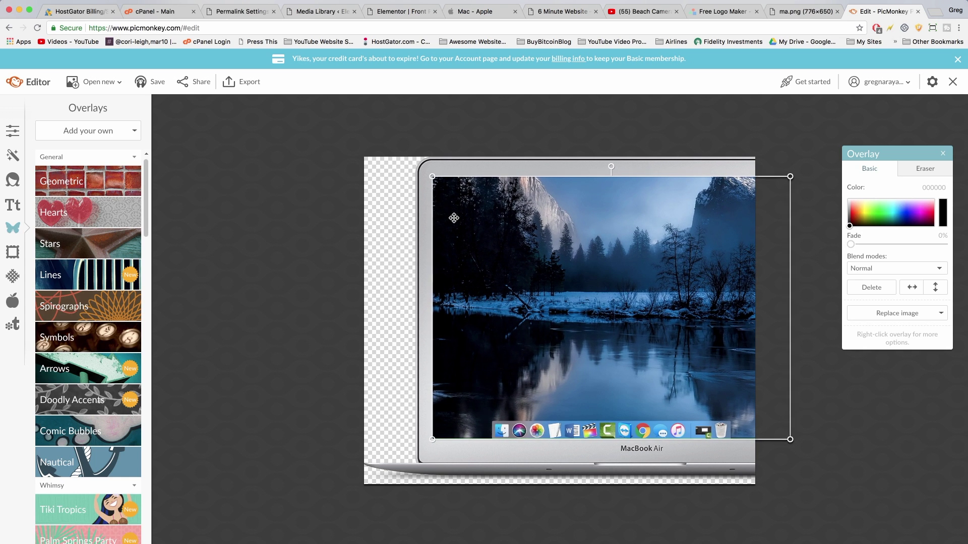
click(480, 458)
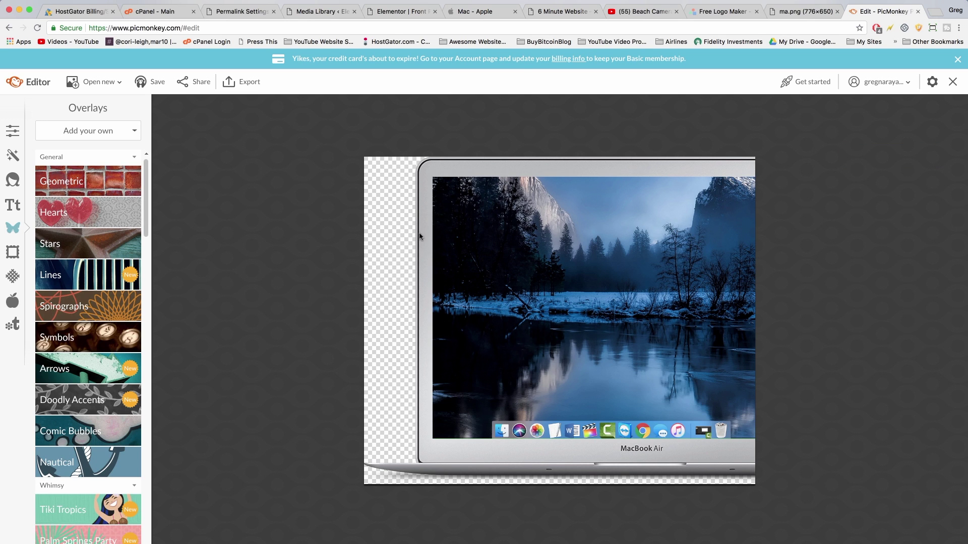
drag(475, 234, 478, 245)
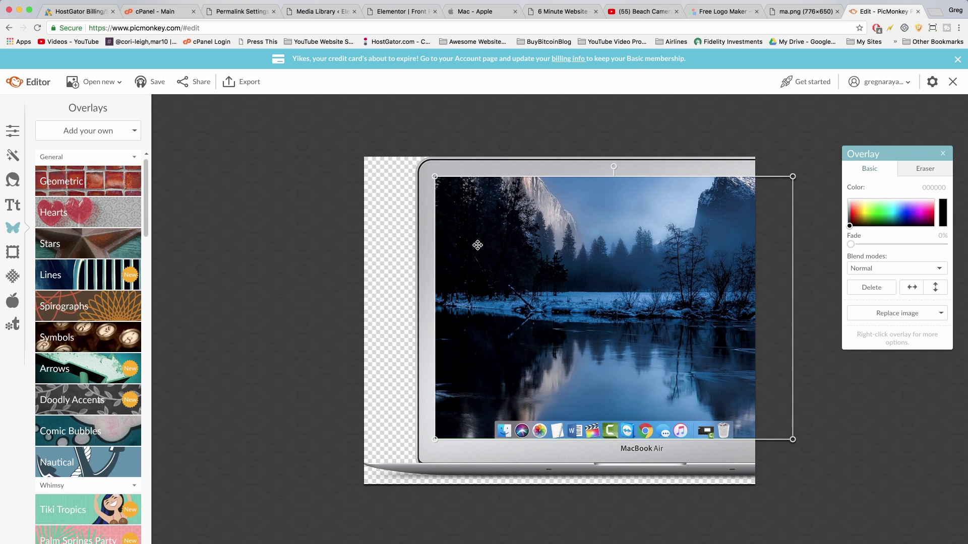
click(433, 266)
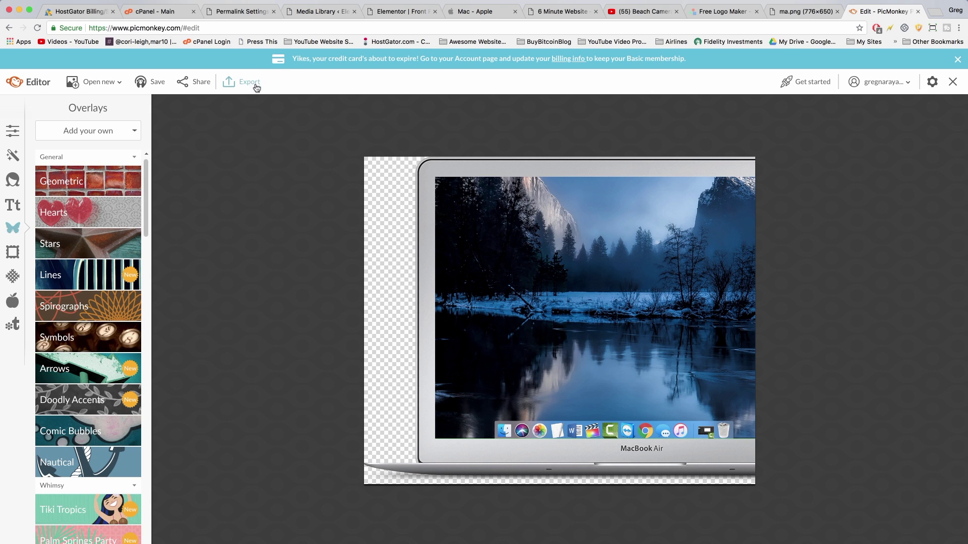
- Export the 776×650 composite as PNG 'half laptop 2 with bg' to the Desktop
click(244, 84)
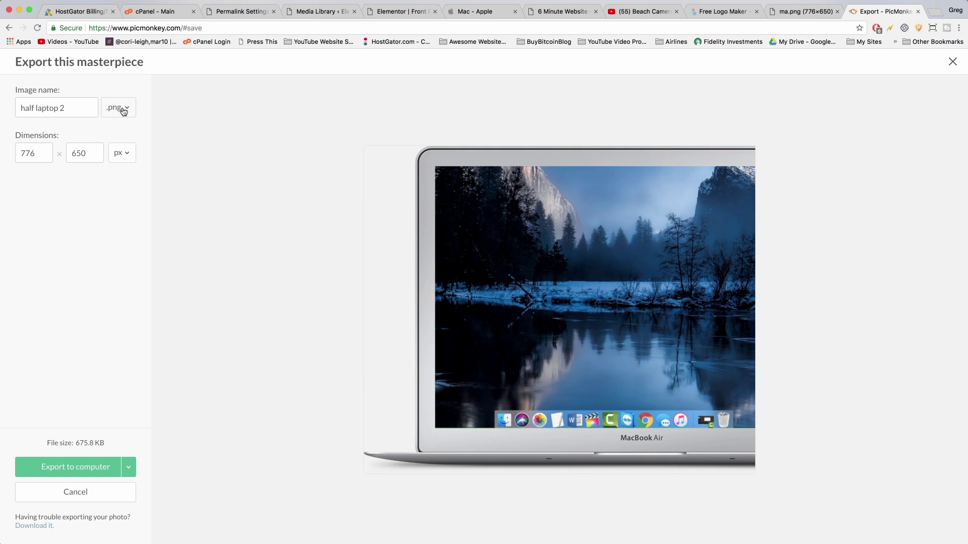
click(123, 111)
click(70, 108)
click(76, 468)
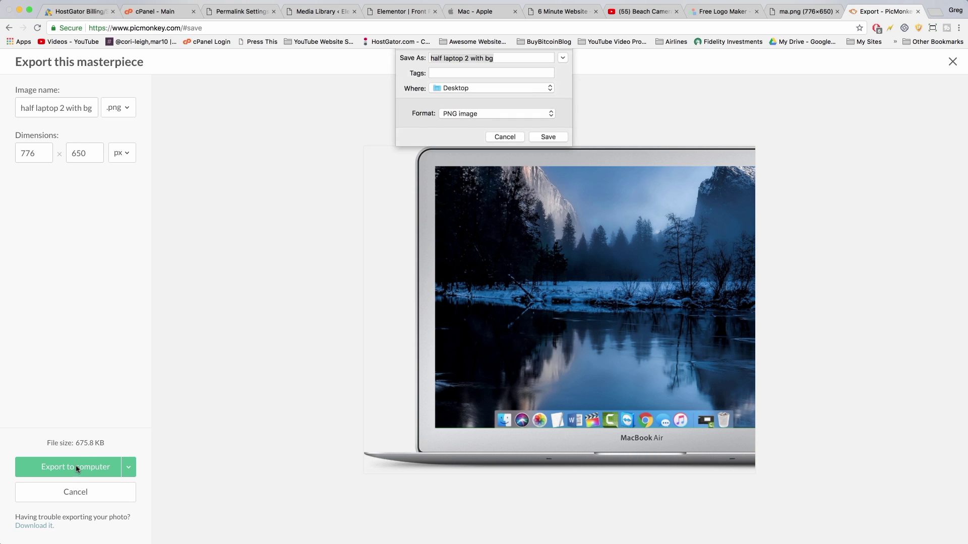
click(549, 143)
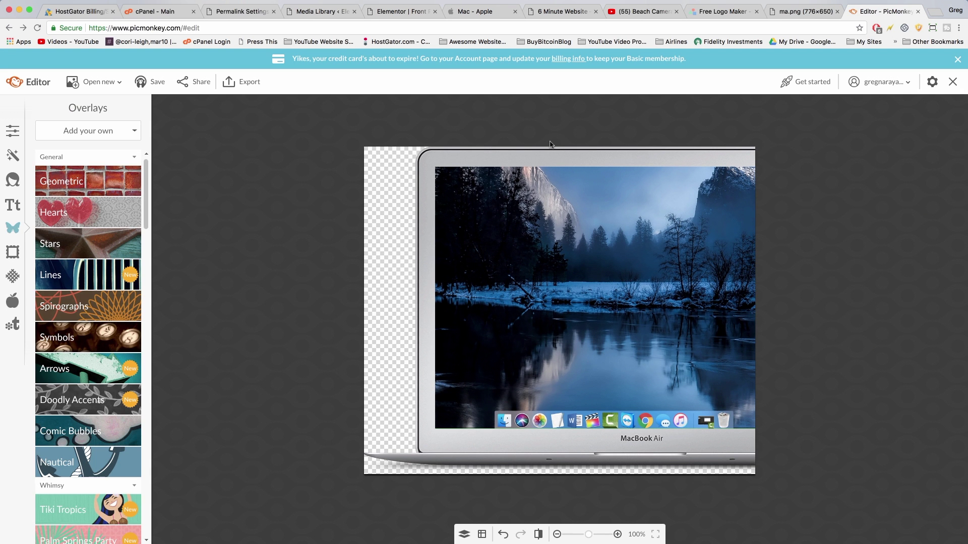
- Drag an Image widget from the widgets panel into the section's empty right column
click(325, 12)
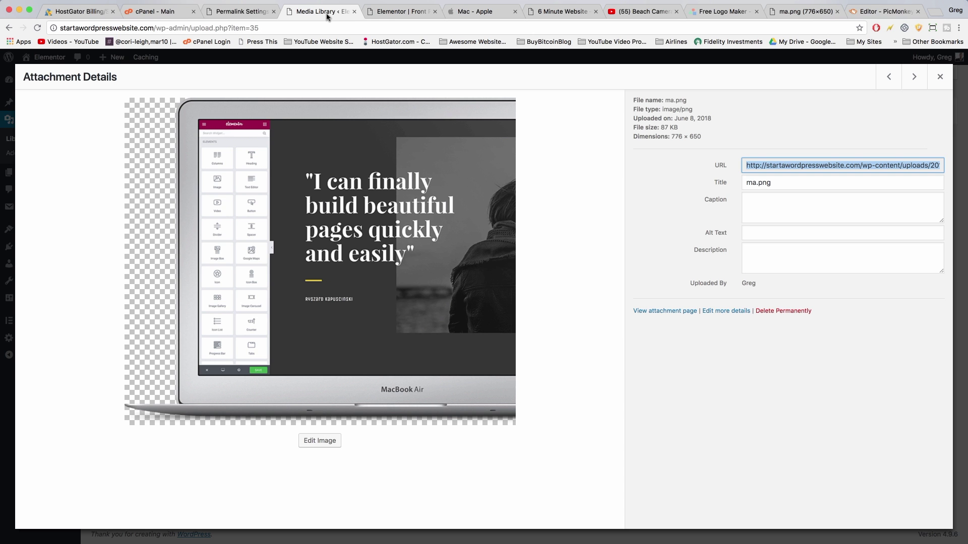
click(940, 76)
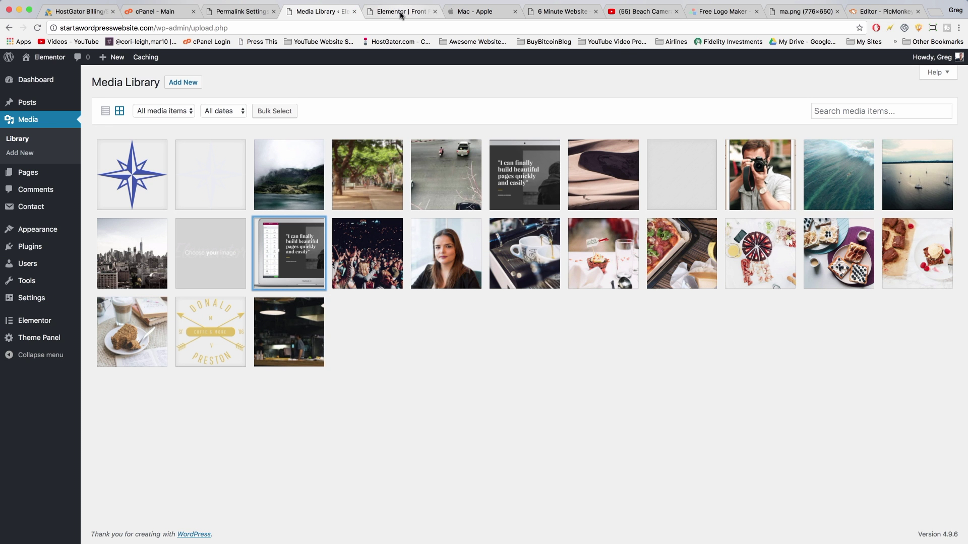
click(401, 11)
scroll(524, 225, down, 4)
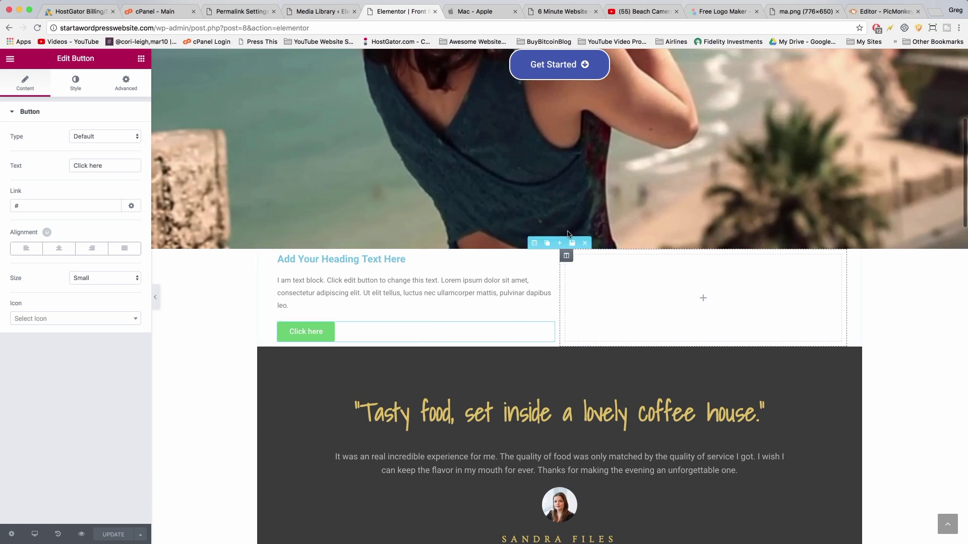
click(141, 59)
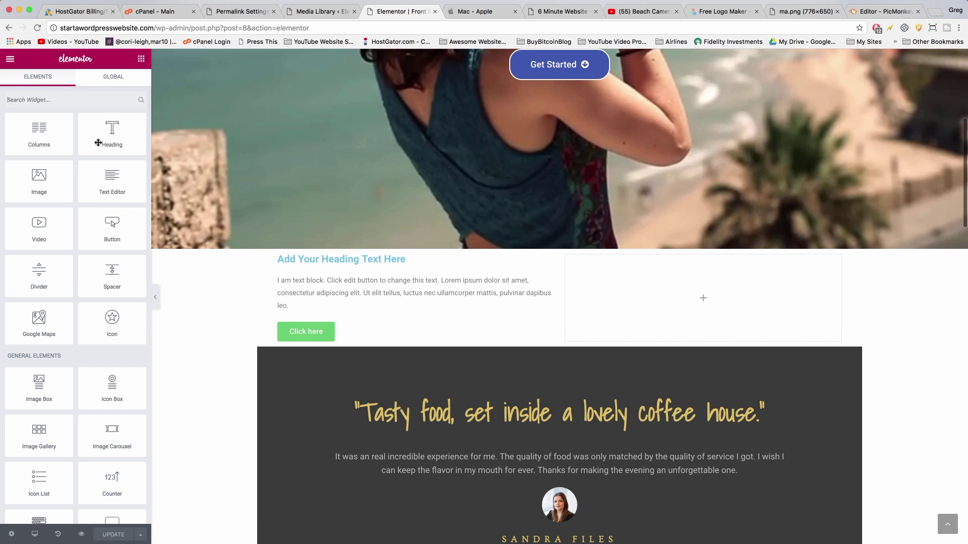
scroll(101, 257, down, 3)
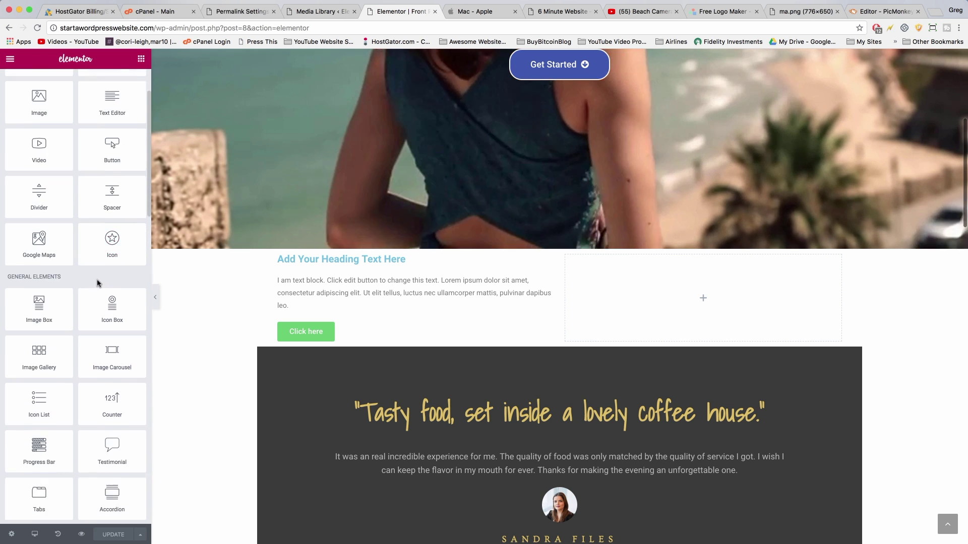
scroll(89, 176, up, 3)
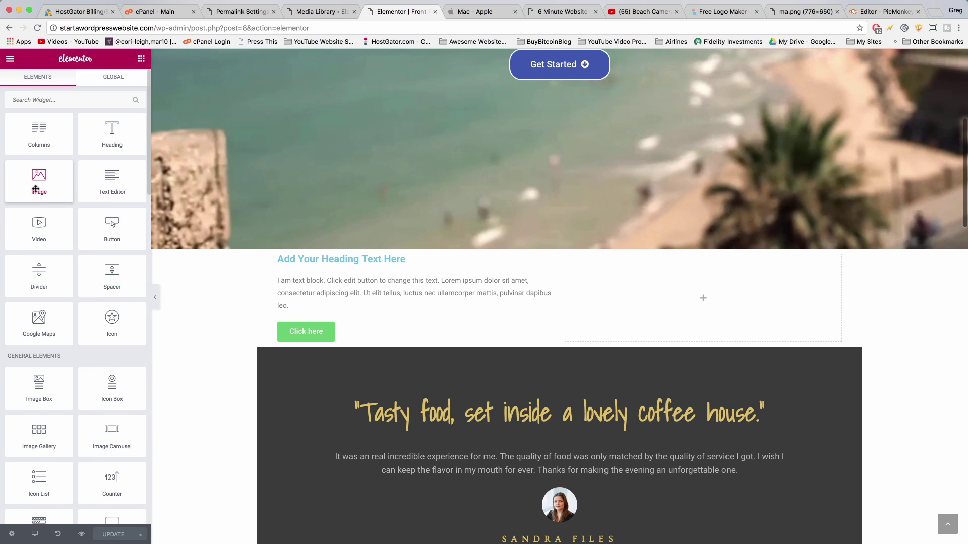
drag(39, 179, 650, 295)
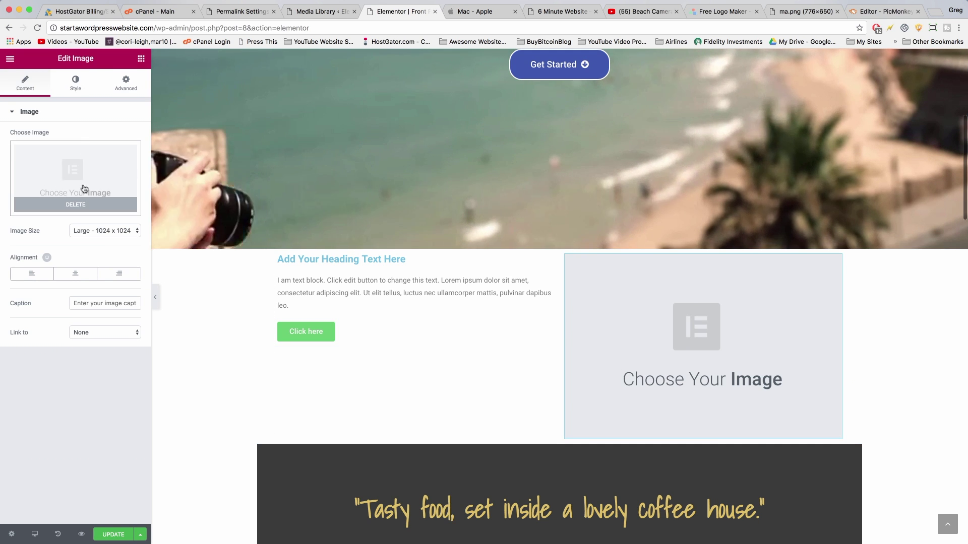
- Upload 'half laptop 2 with bg.png' and insert it into the right-column Image widget
click(73, 177)
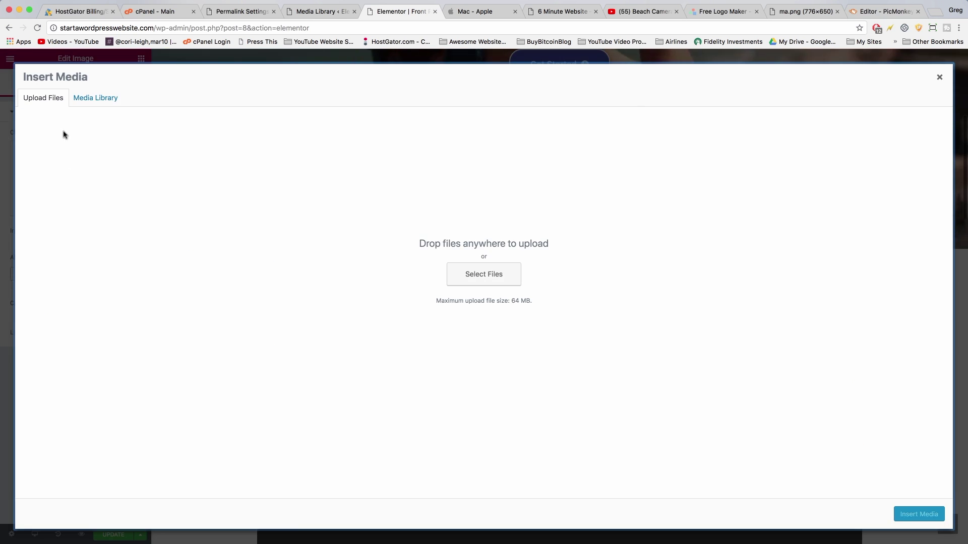
click(468, 281)
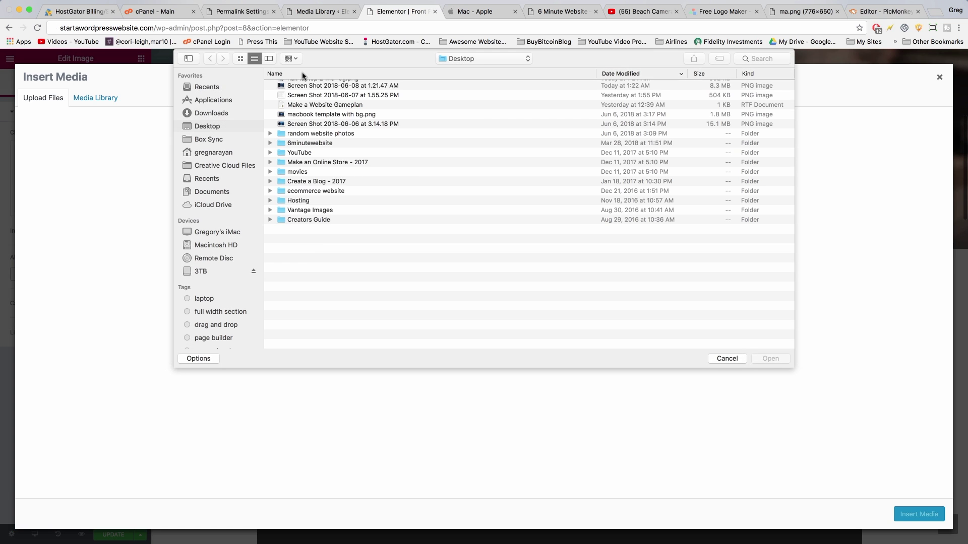
double_click(315, 87)
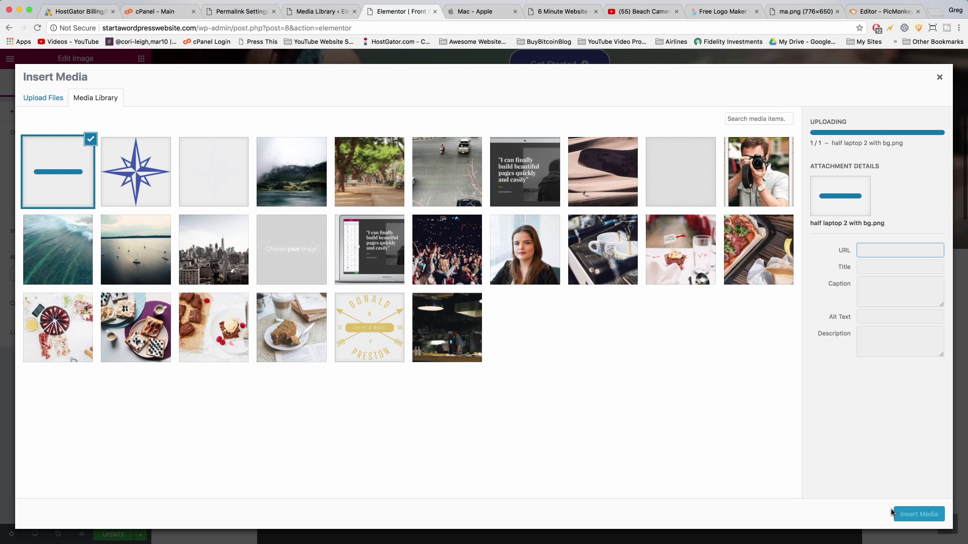
click(906, 519)
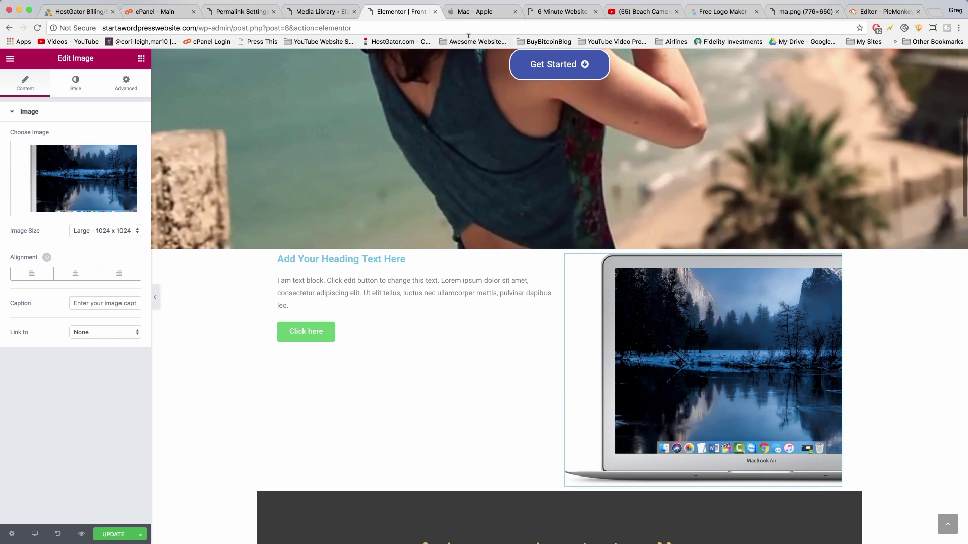
click(447, 10)
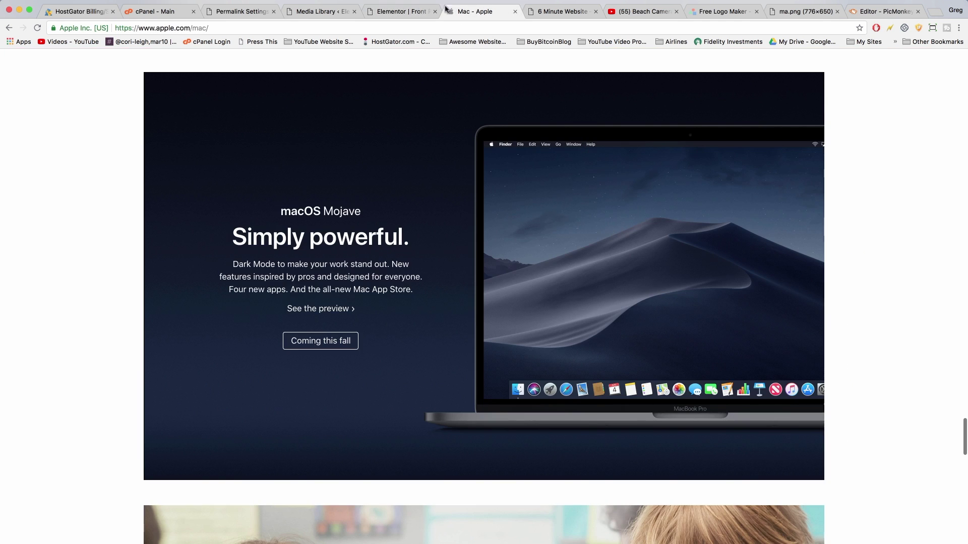
click(410, 12)
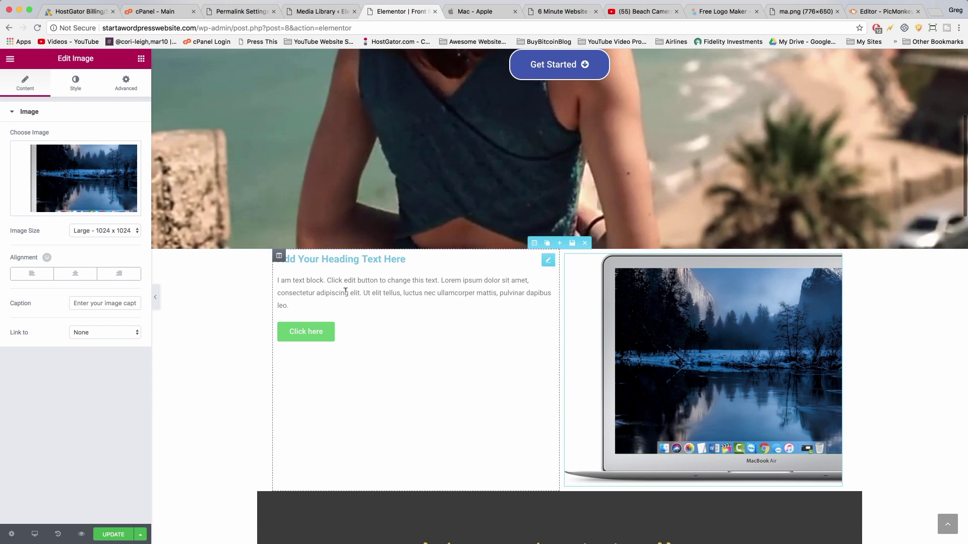
- Change the section heading text to 'MacOS Dolphin'
click(315, 259)
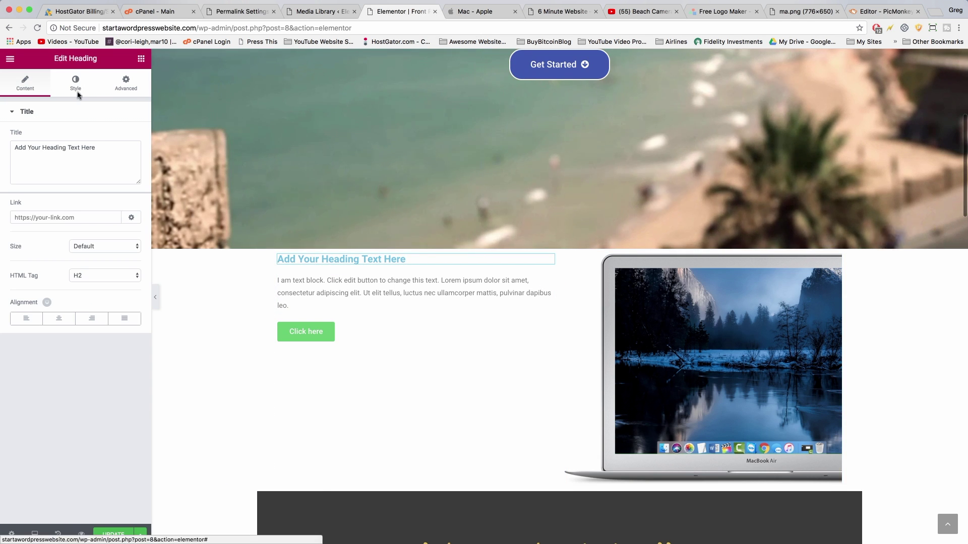
drag(96, 149, 12, 144)
text(M)
key(BackSpace)
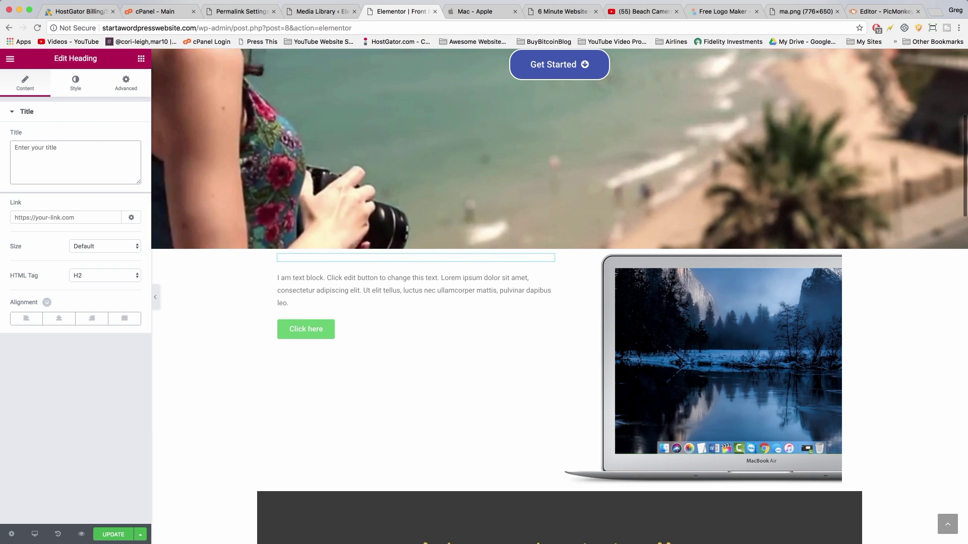
text(MacOS)
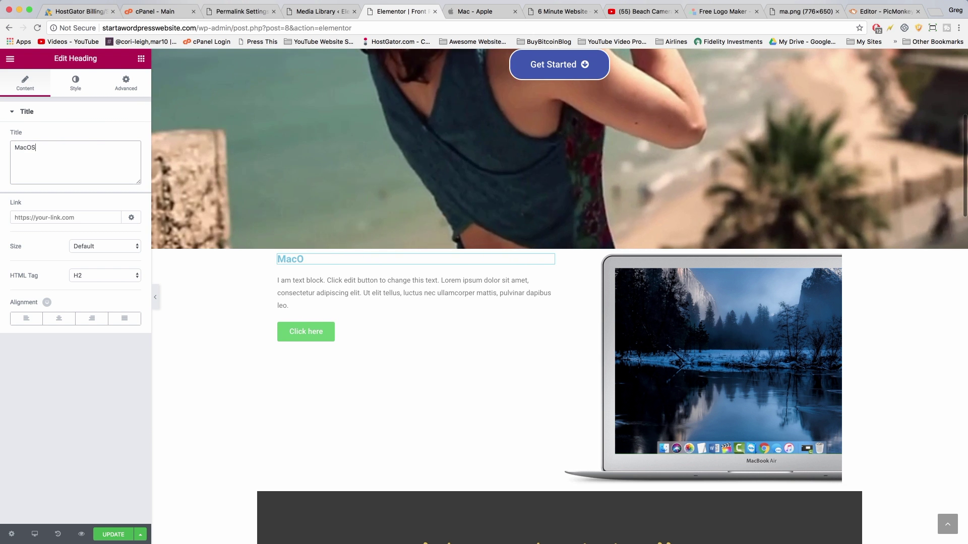
text( Dolphin)
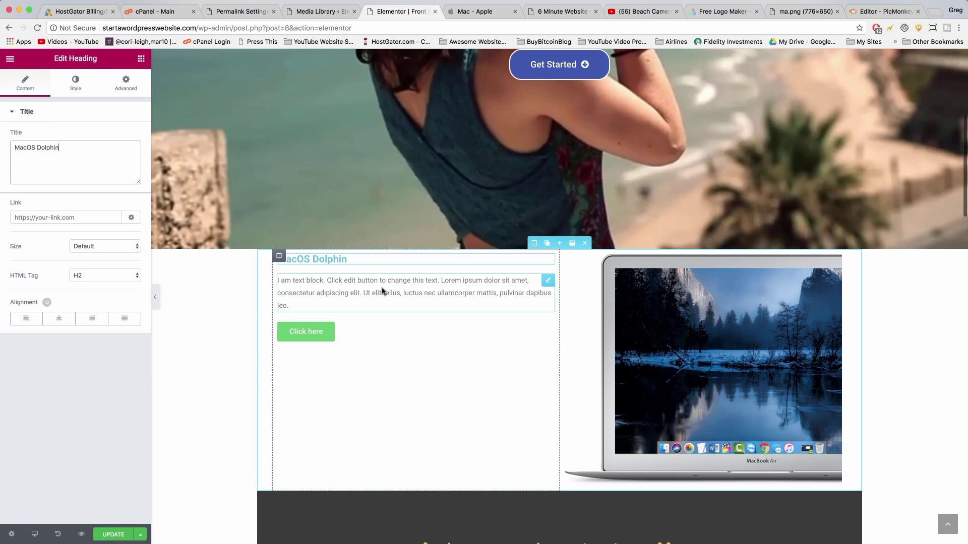
- Replace the placeholder paragraph with 'The dolphin is the future. It's also underwater...' text
click(300, 300)
key(super+a)
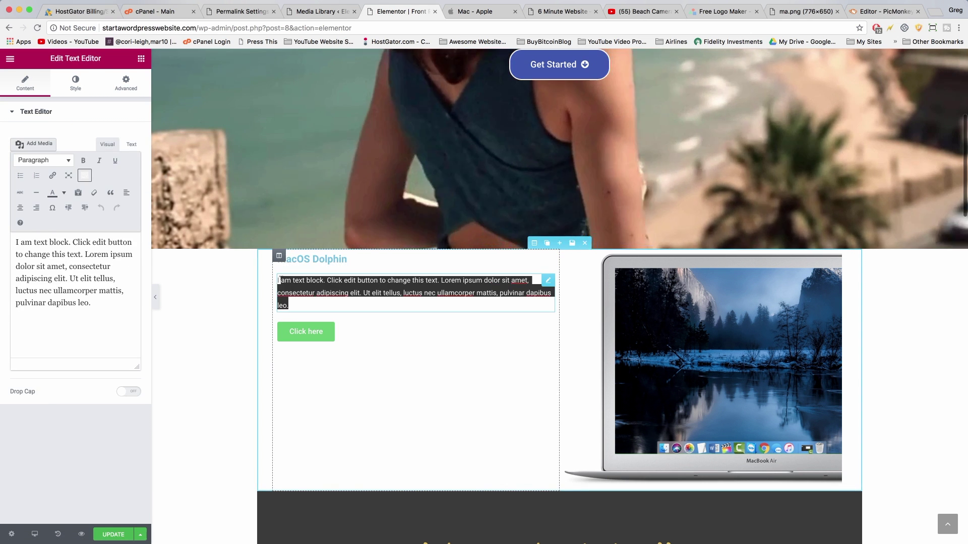
click(474, 11)
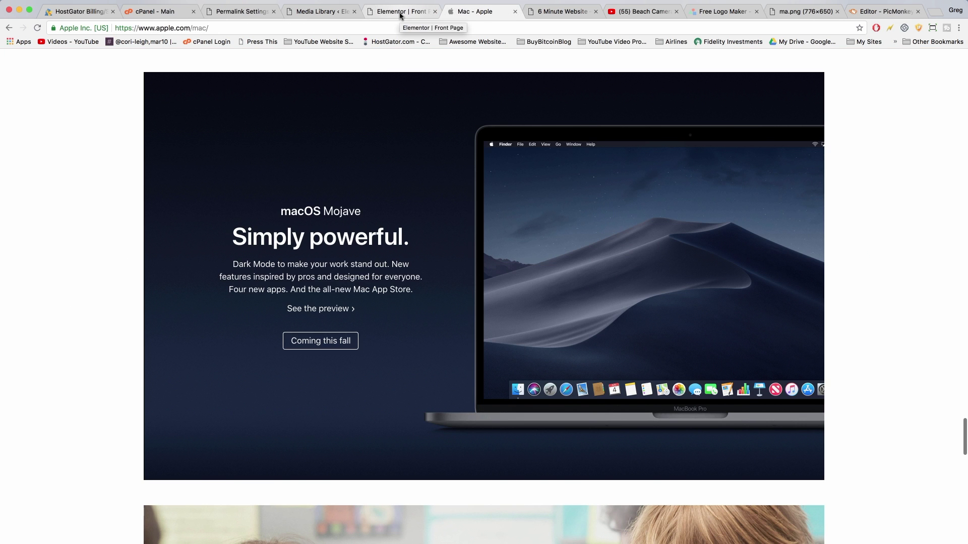
click(401, 12)
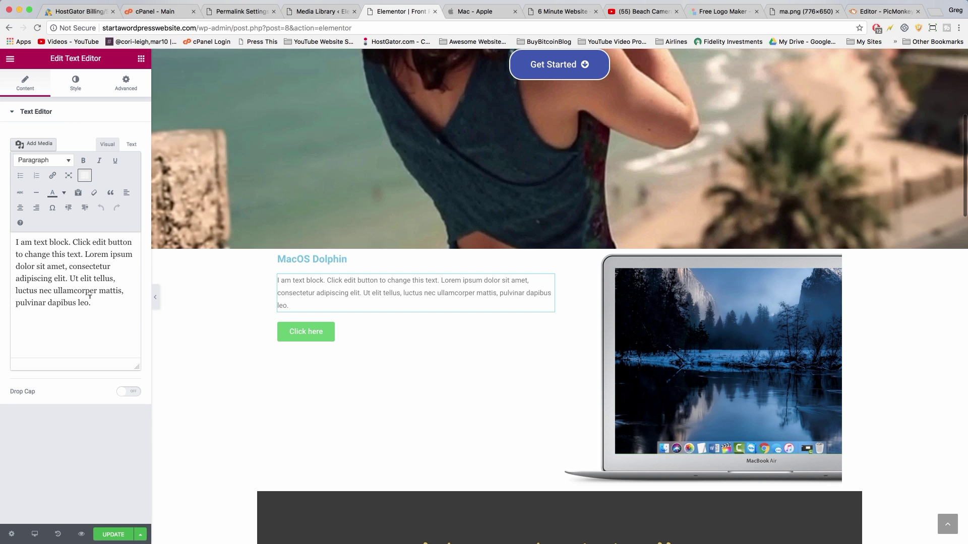
drag(91, 302, 15, 241)
text(The )
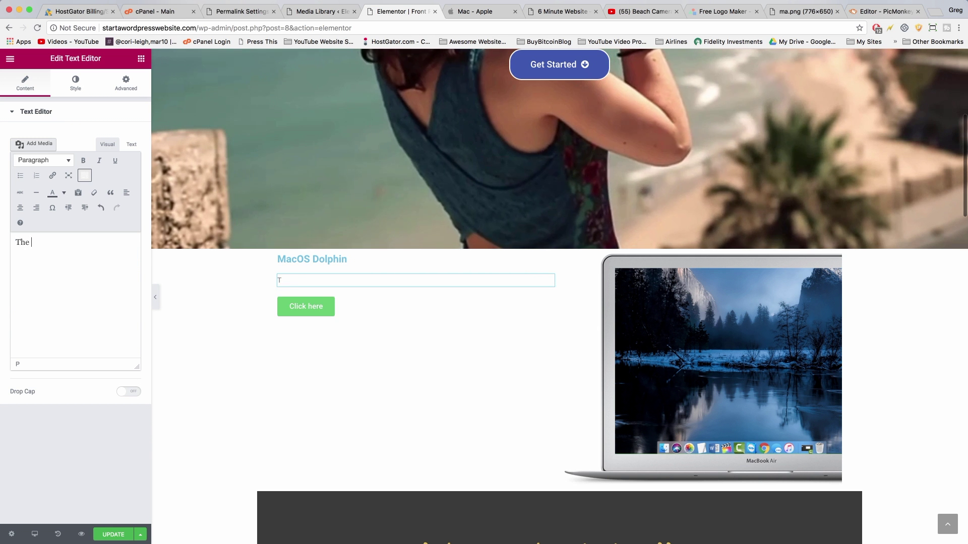
text(dolphin is the futu)
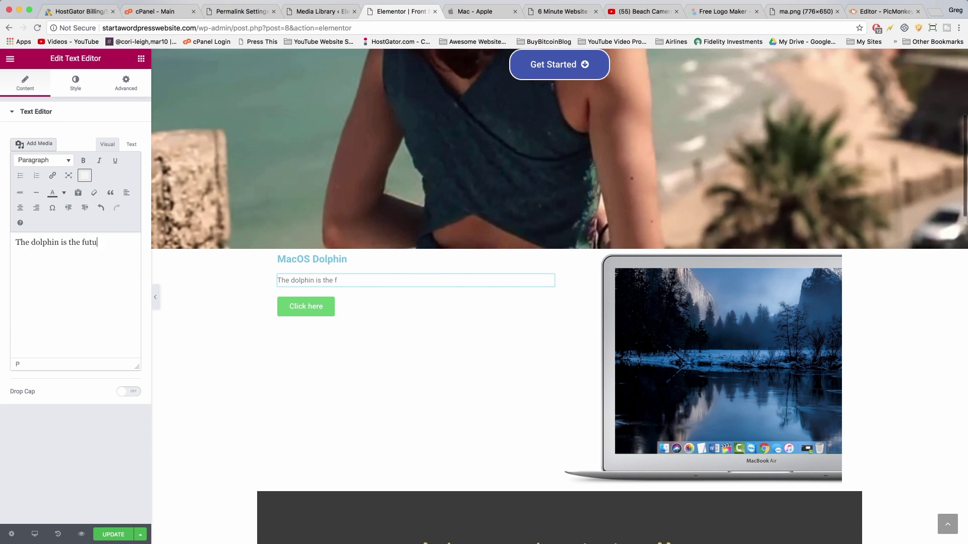
text(re. It's also underwater)
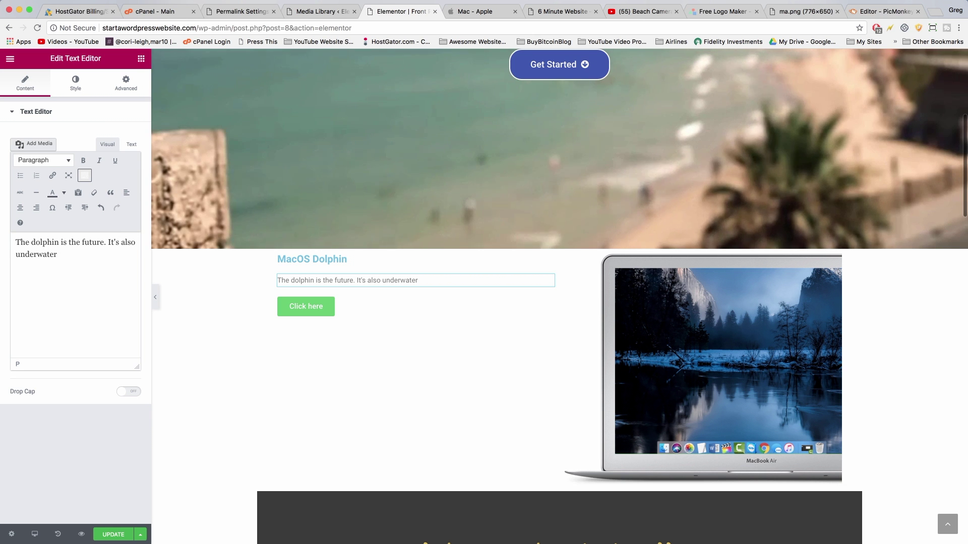
text( and is an ar)
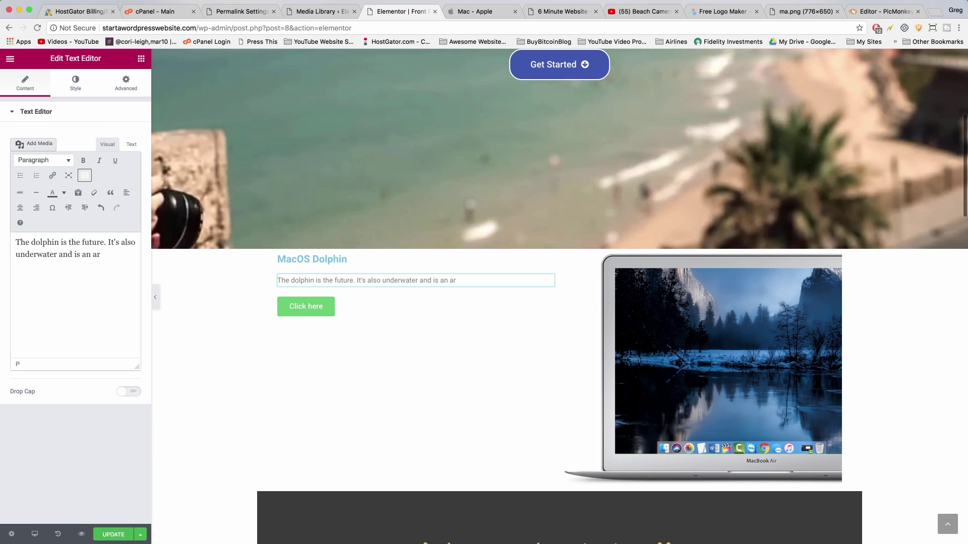
text(ctic dolphin so you gotta come in the right season to use it. It will change your life.)
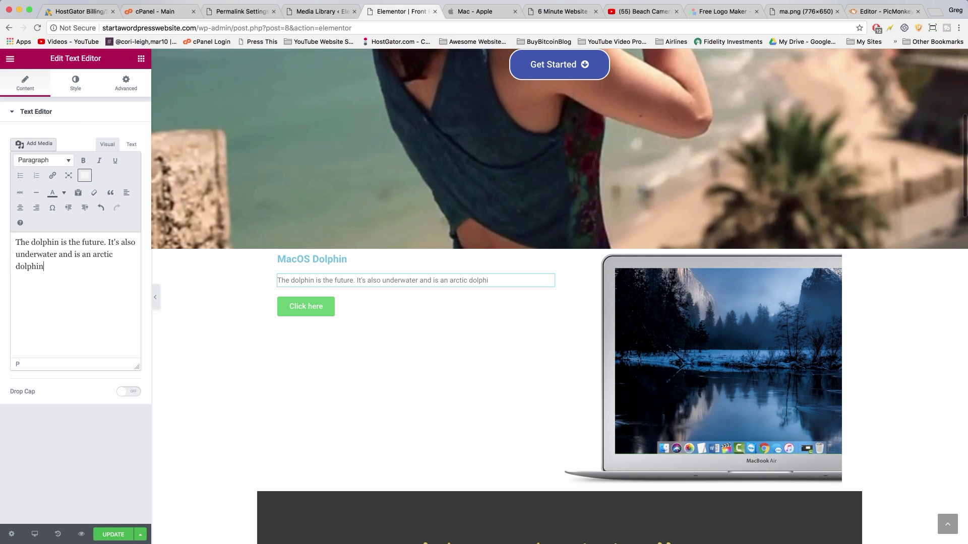
- Center-align the dolphin paragraph, the MacOS Dolphin heading and the Click here button
click(76, 81)
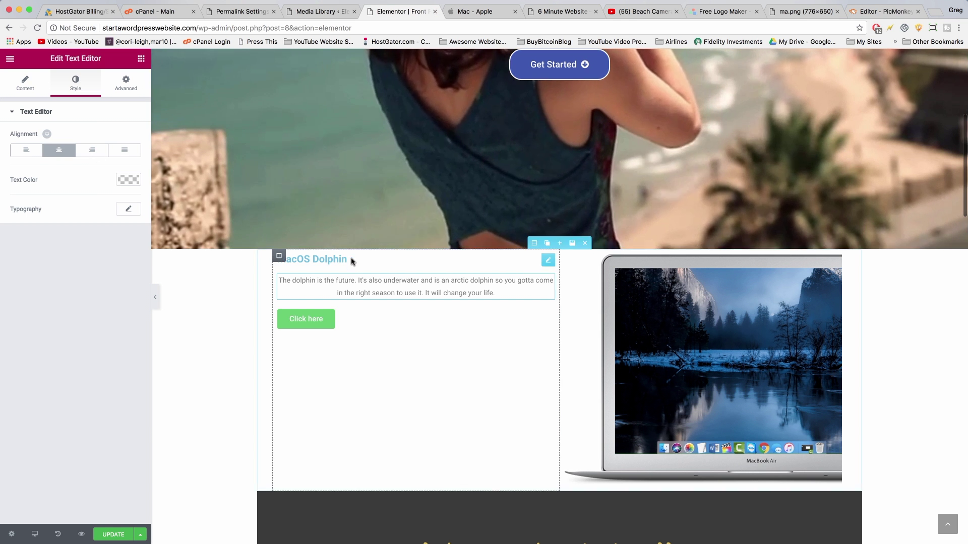
click(313, 260)
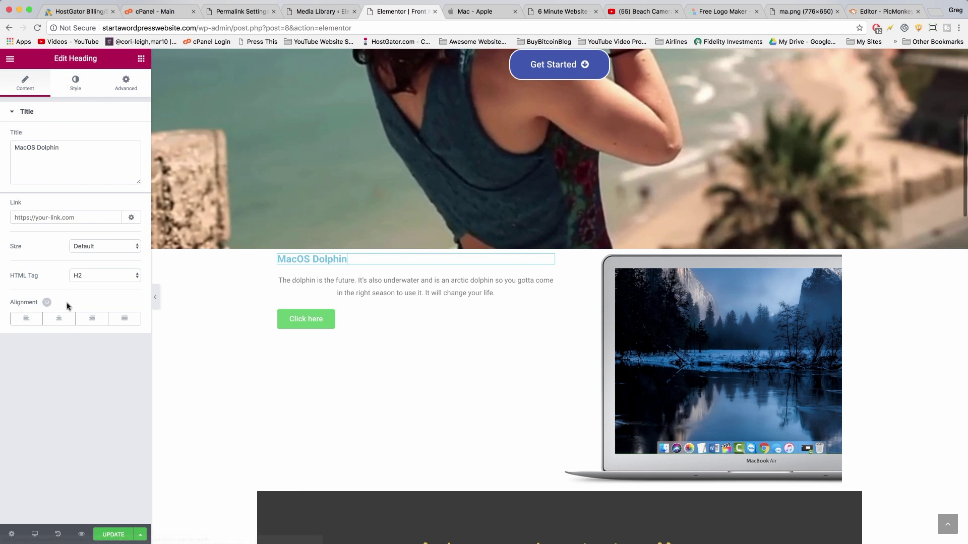
click(53, 317)
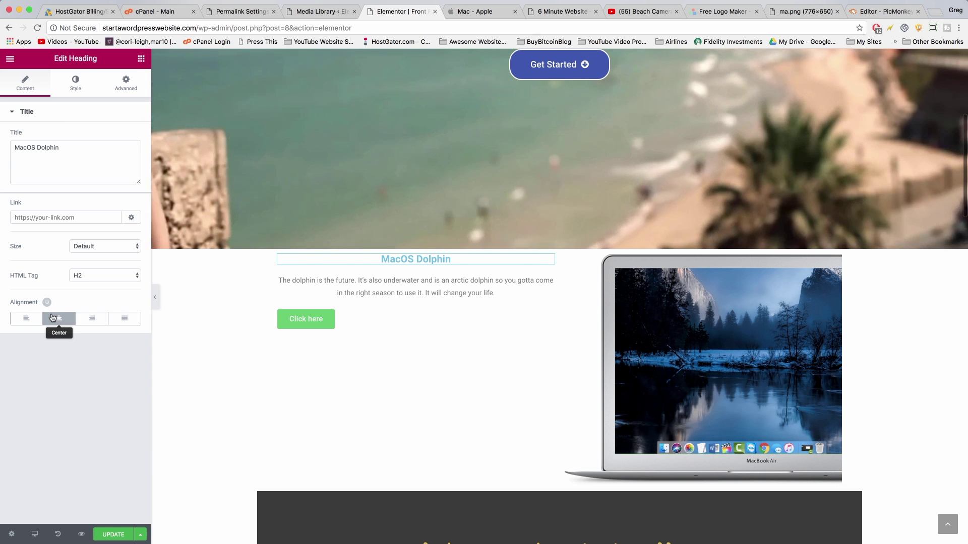
click(53, 318)
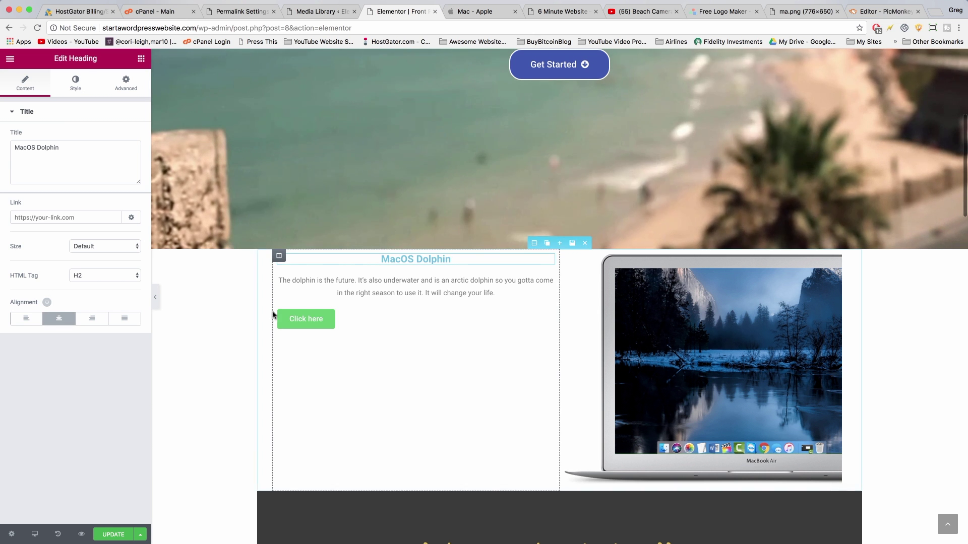
click(328, 319)
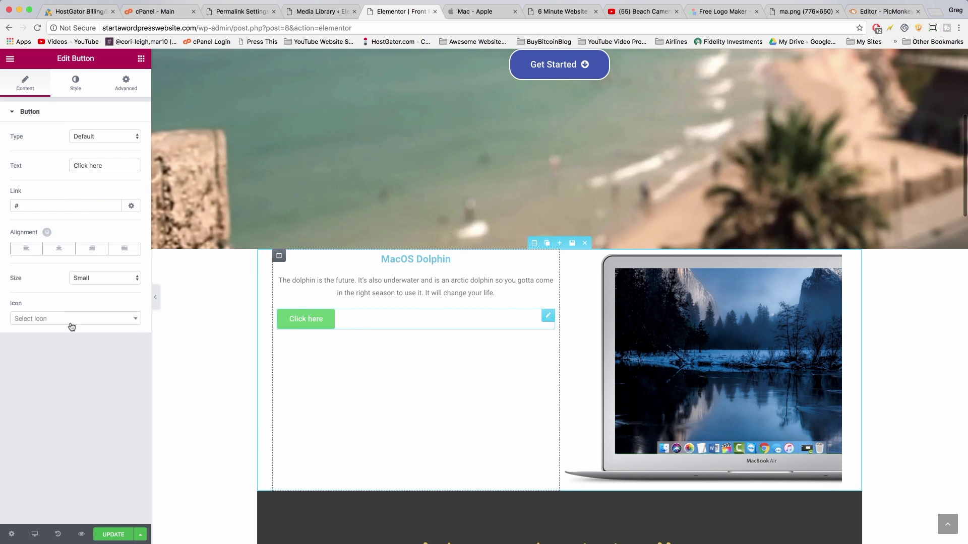
click(59, 248)
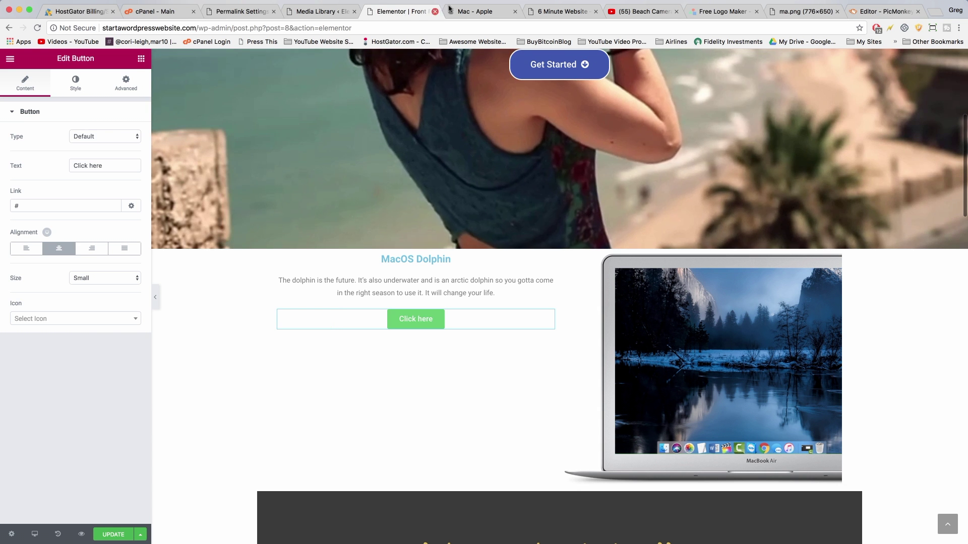
click(471, 11)
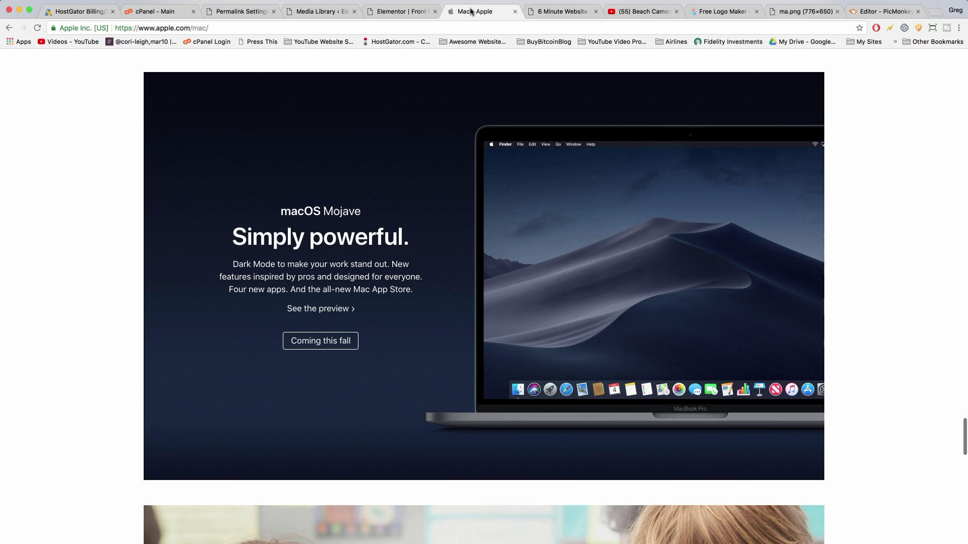
click(386, 12)
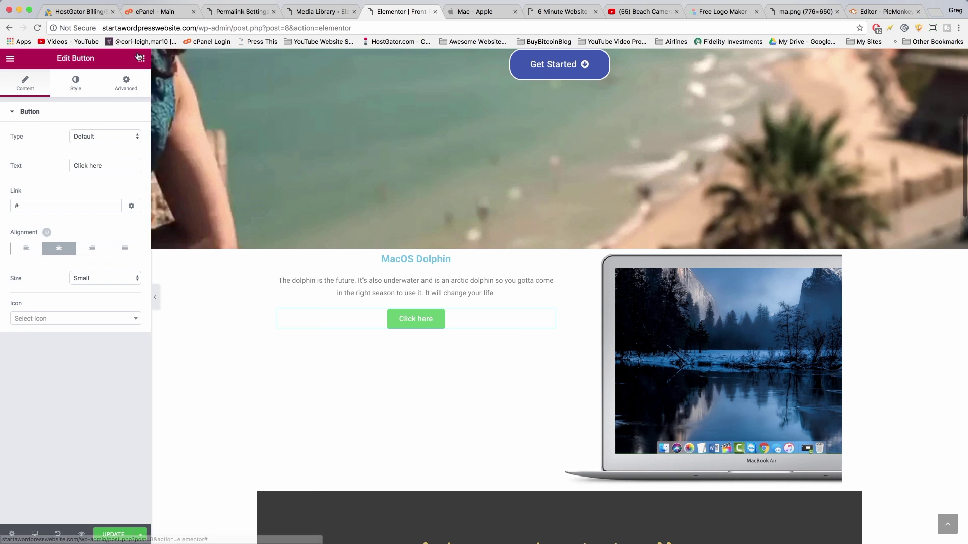
click(142, 59)
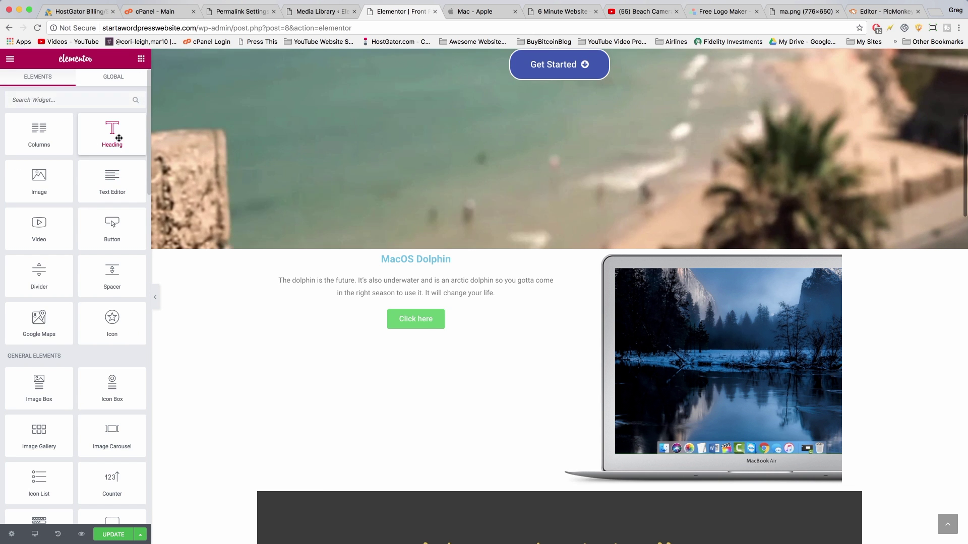
- Add a centred 'Simply Delightful' heading placed just below MacOS Dolphin
drag(119, 137, 378, 249)
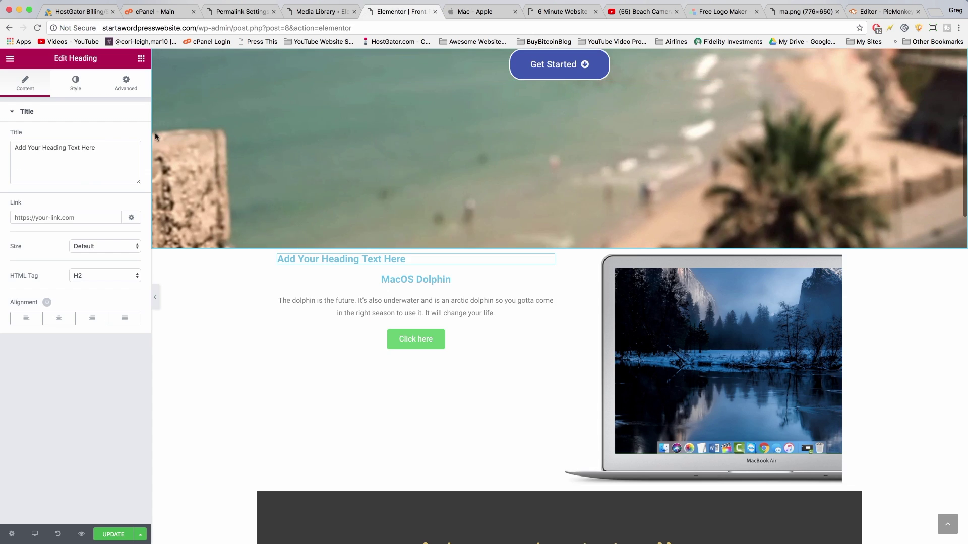
drag(99, 145, 13, 147)
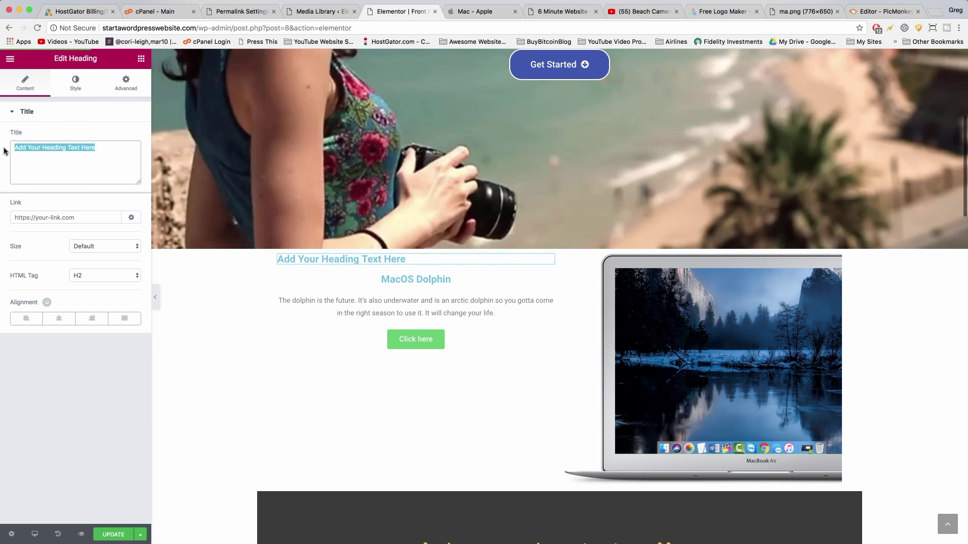
text(Simply Delightful)
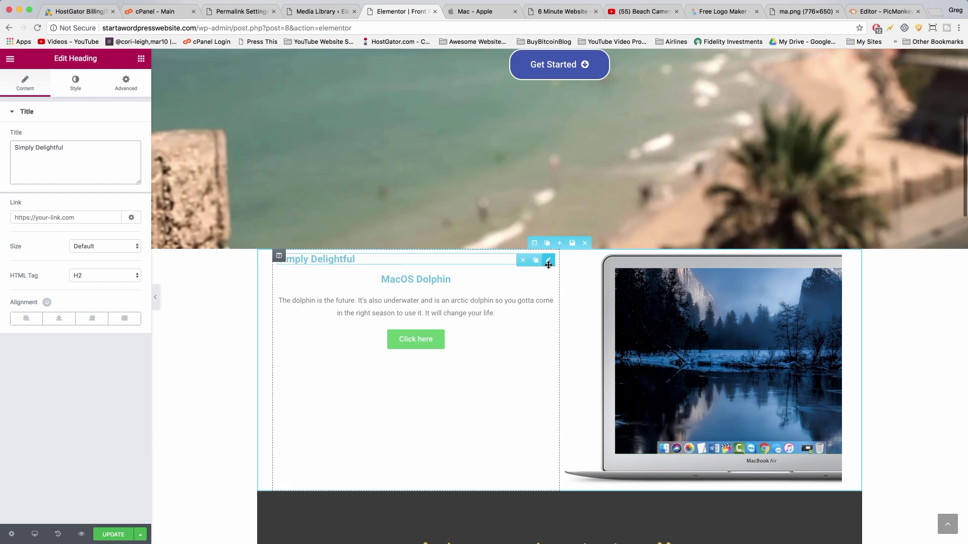
drag(548, 264, 517, 283)
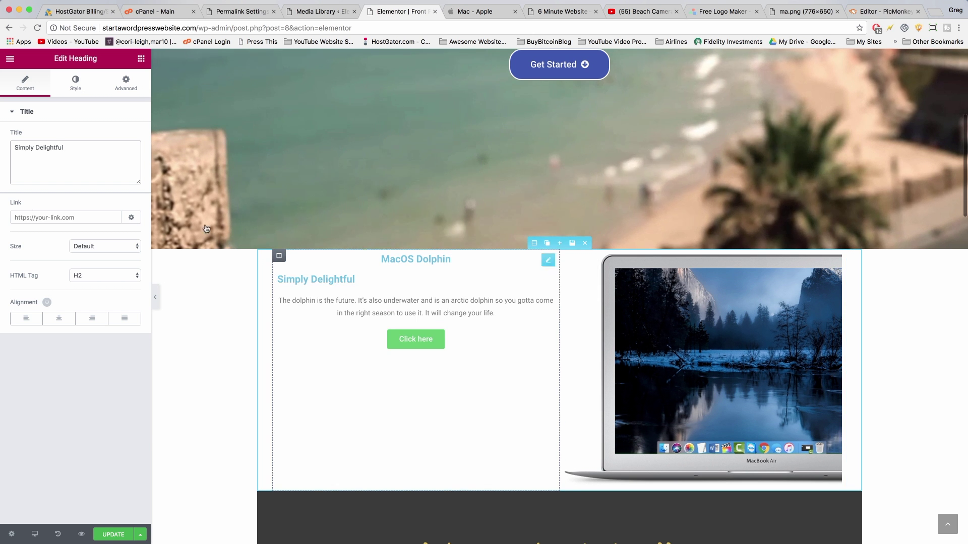
click(58, 321)
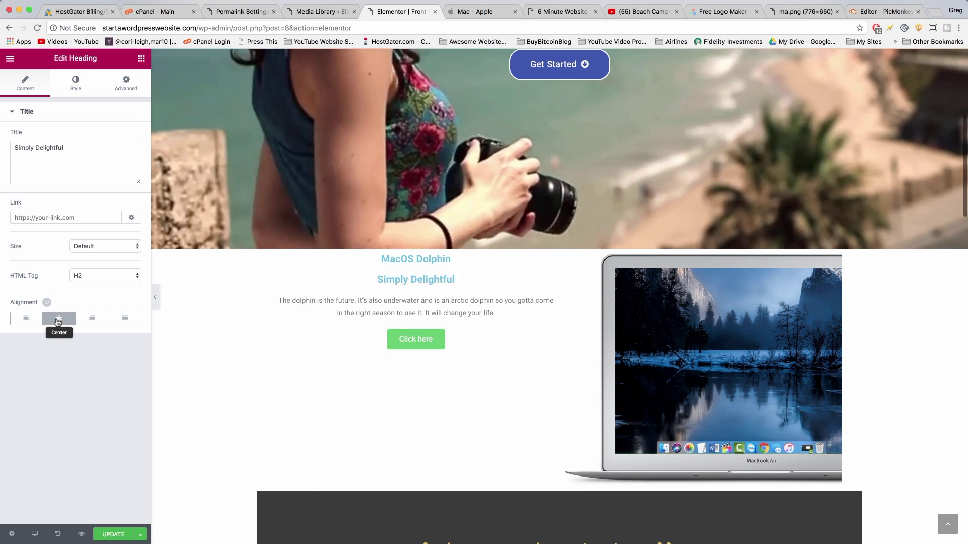
- Set the Simply Delightful heading's typography size to 55 px
click(76, 82)
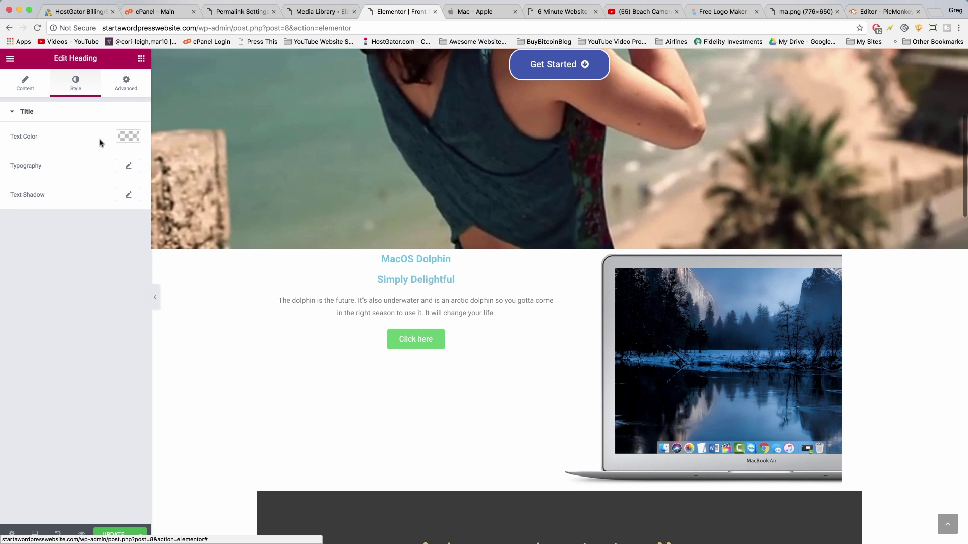
click(128, 166)
drag(17, 230, 39, 228)
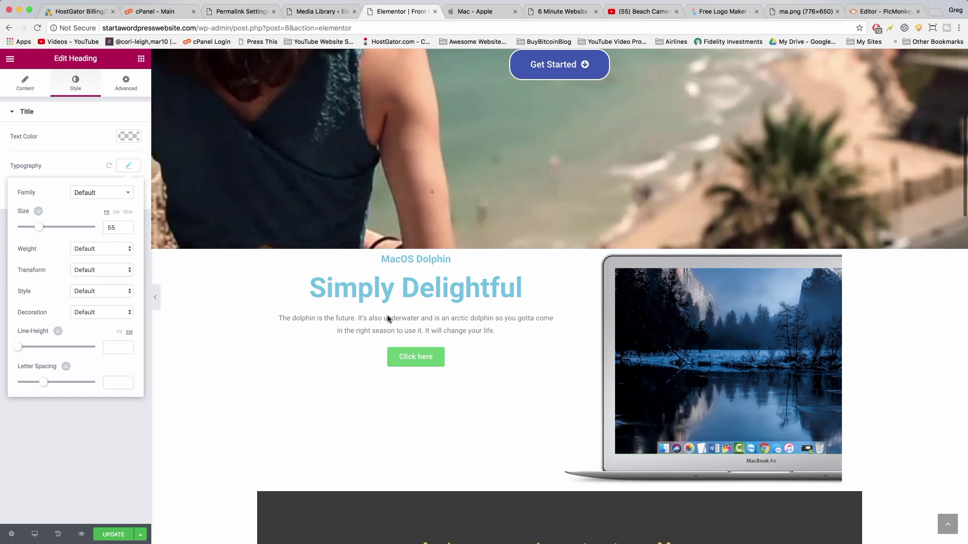
- Set the dolphin paragraph's typography size to 22 px
click(494, 330)
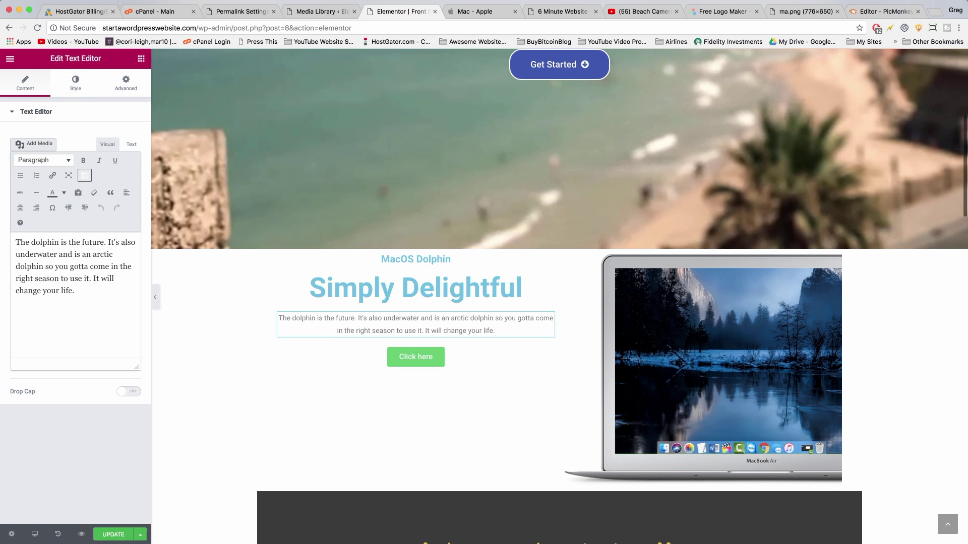
click(74, 82)
click(123, 210)
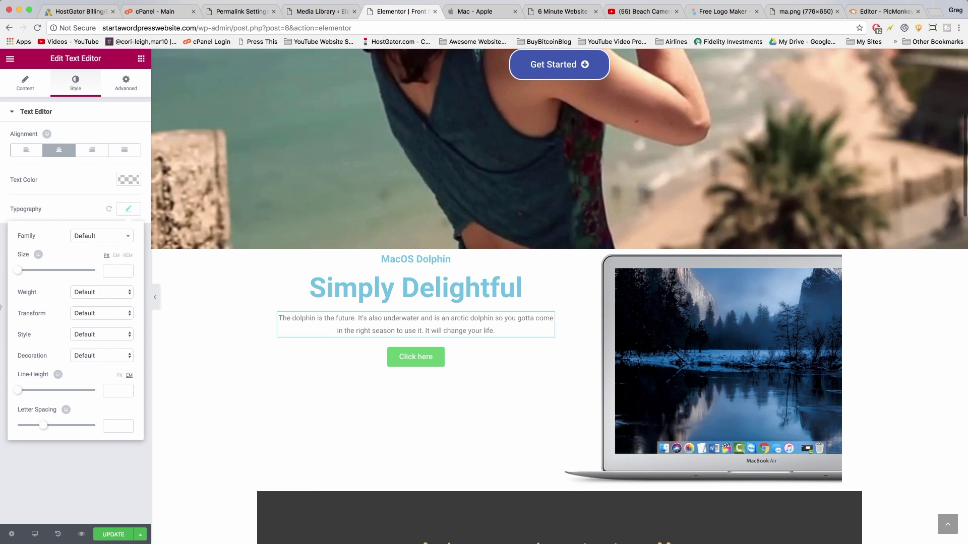
drag(20, 274, 26, 274)
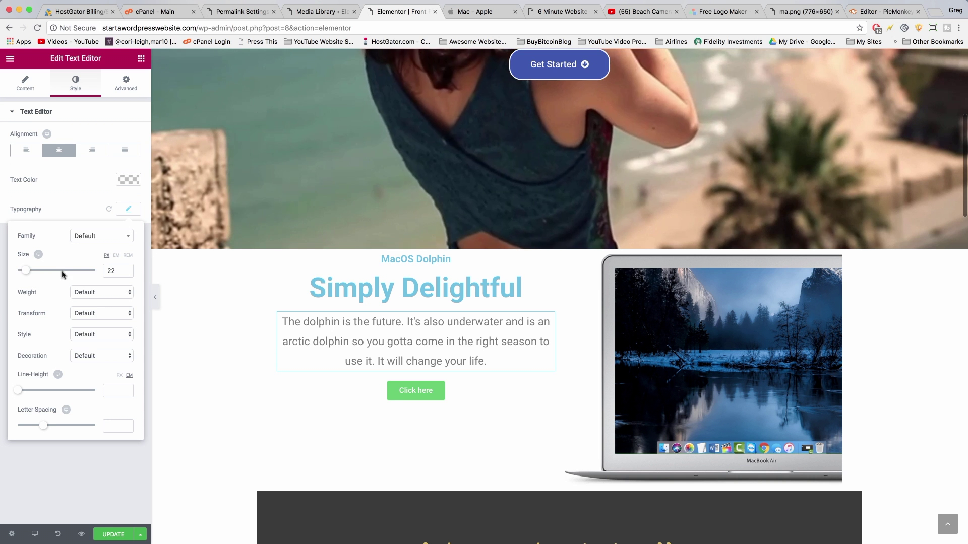
- Retype the button label from 'Click here' to 'Coming to stores near you'
click(392, 396)
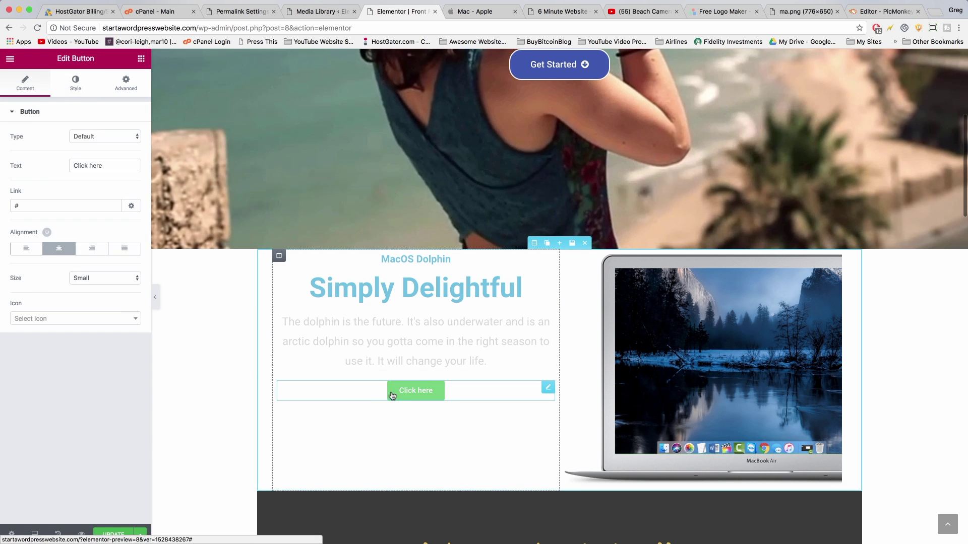
triple_click(81, 164)
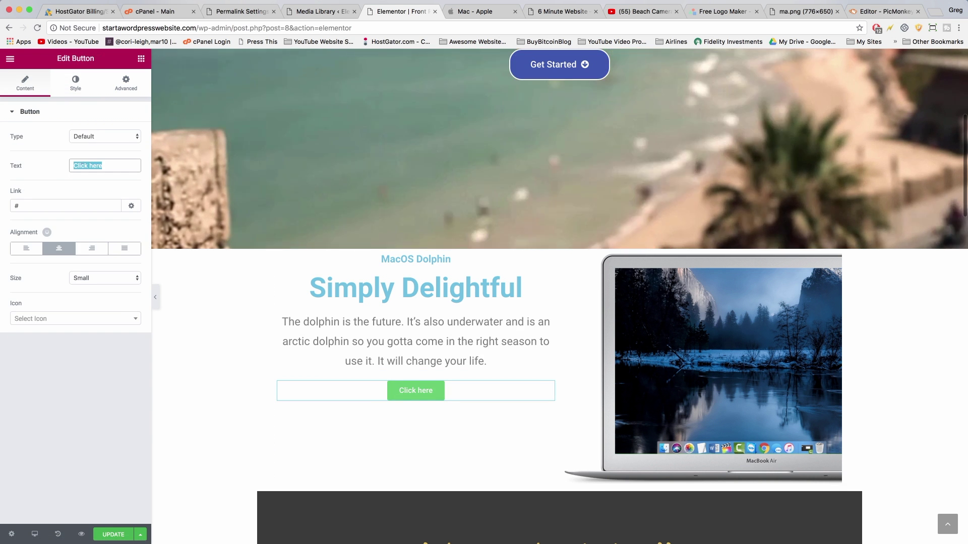
text(Cm)
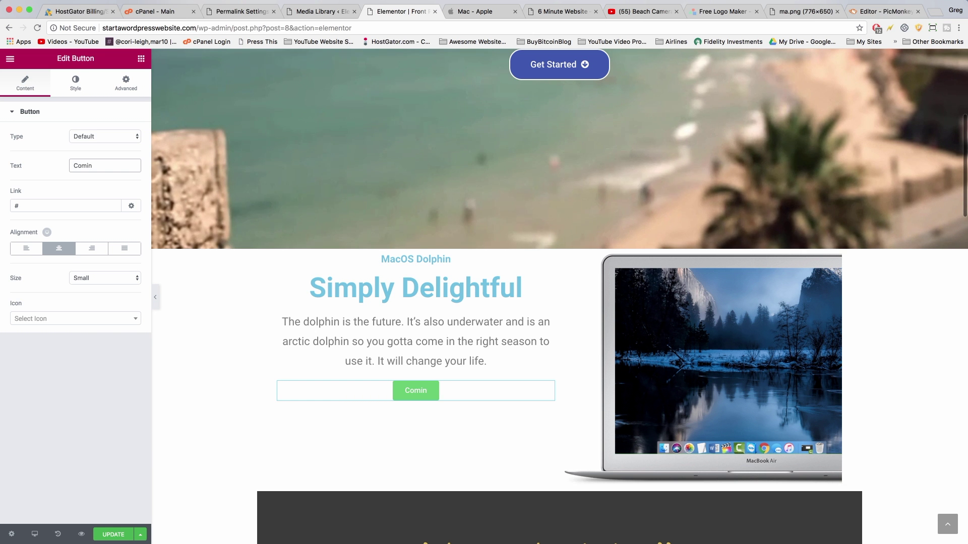
text(ing )
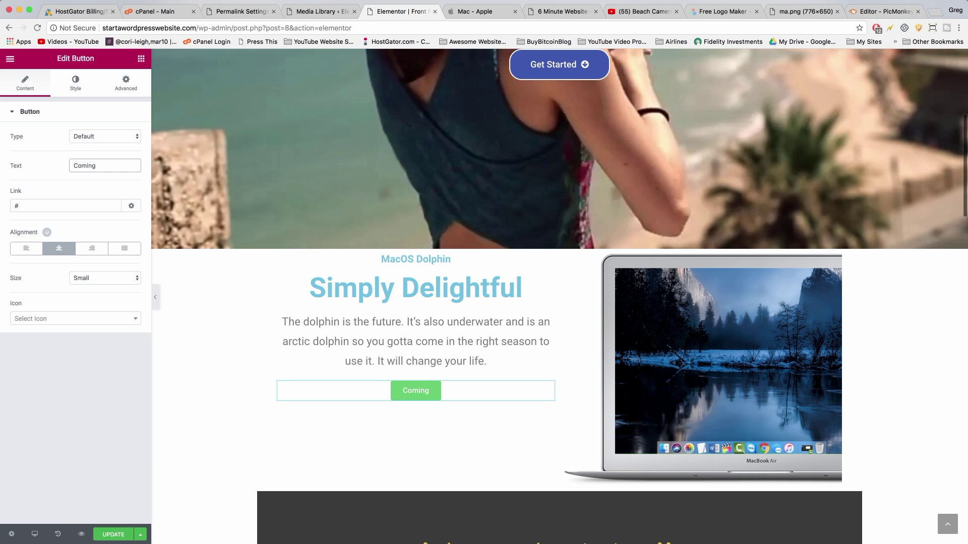
text(to store s near you)
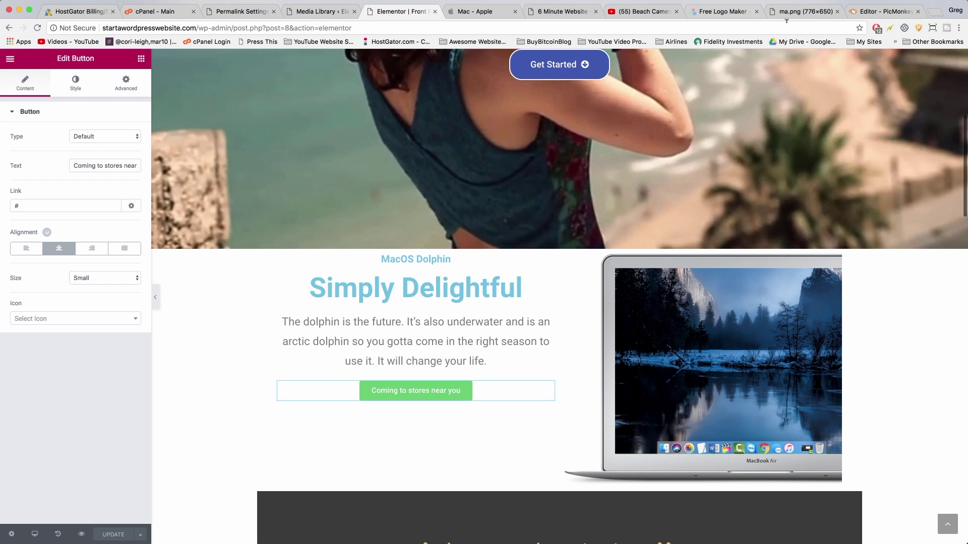
- Load startawordpresswebsite.com in a new tab beside the editor and scroll the live section
click(938, 12)
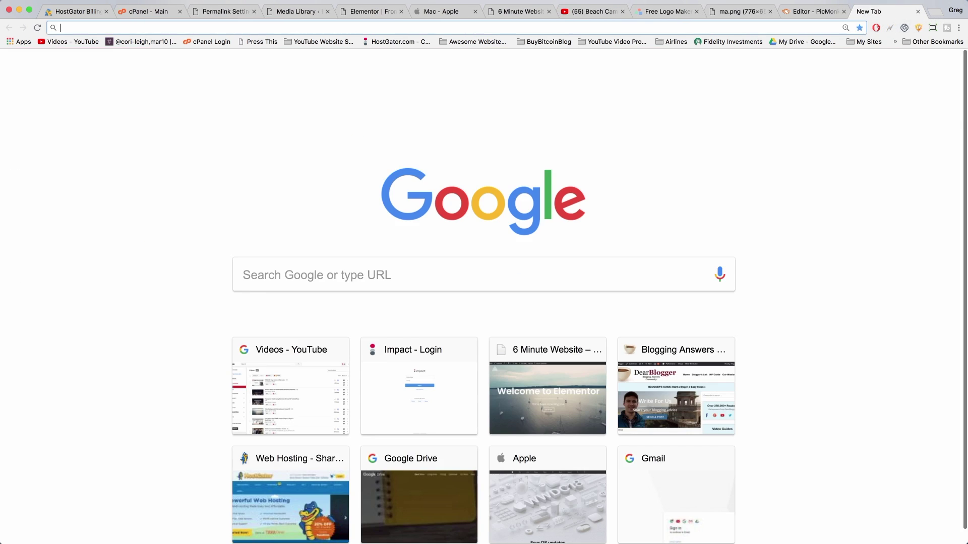
text(startawordpresswebsite.com)
key(Return)
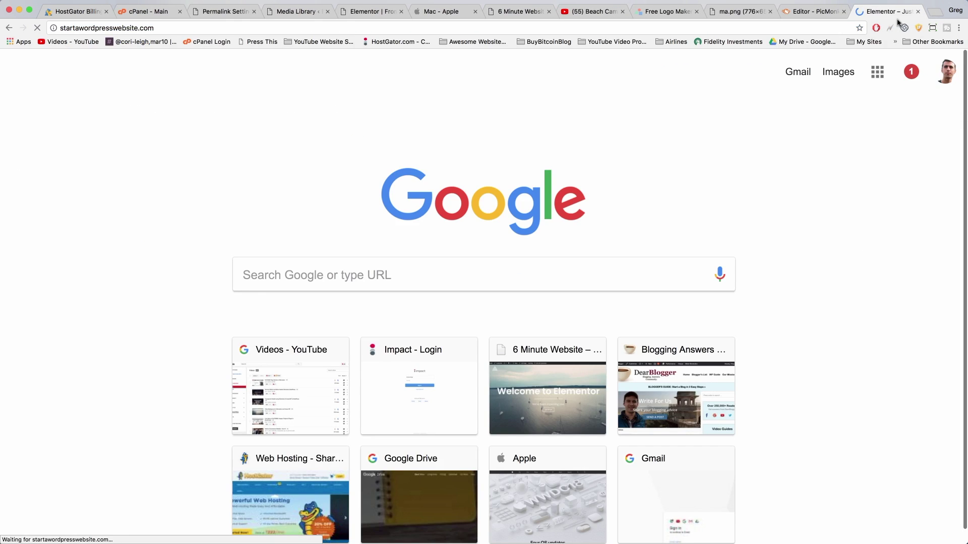
drag(893, 12, 445, 25)
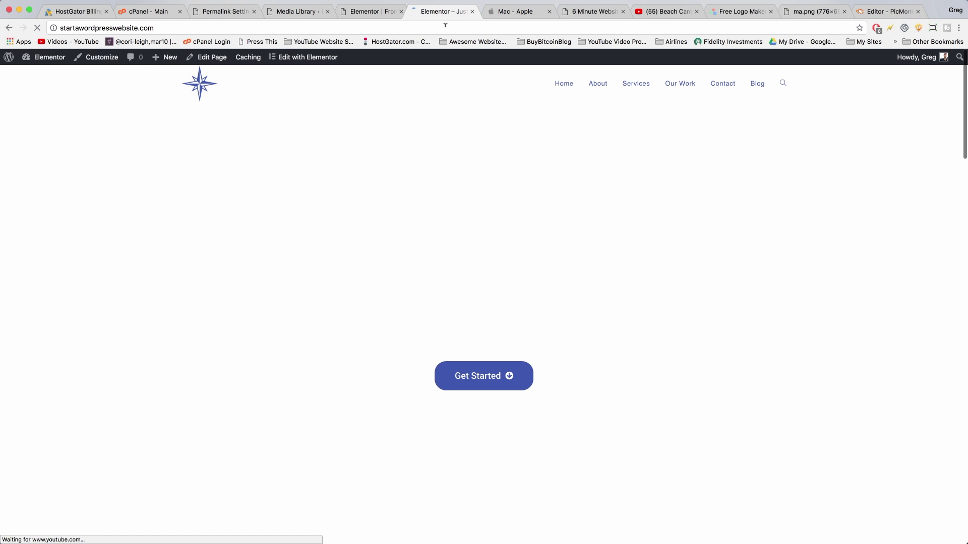
scroll(353, 179, down, 8)
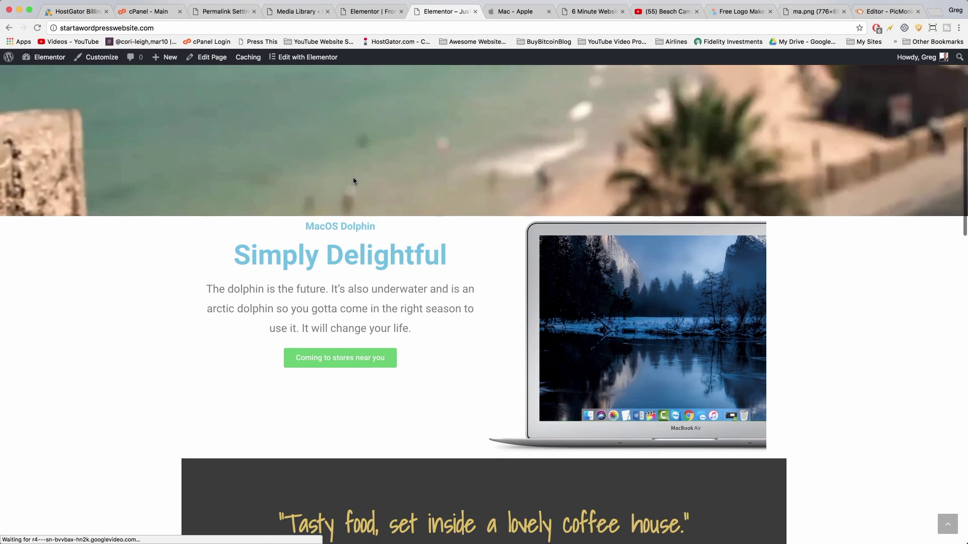
scroll(352, 177, down, 1)
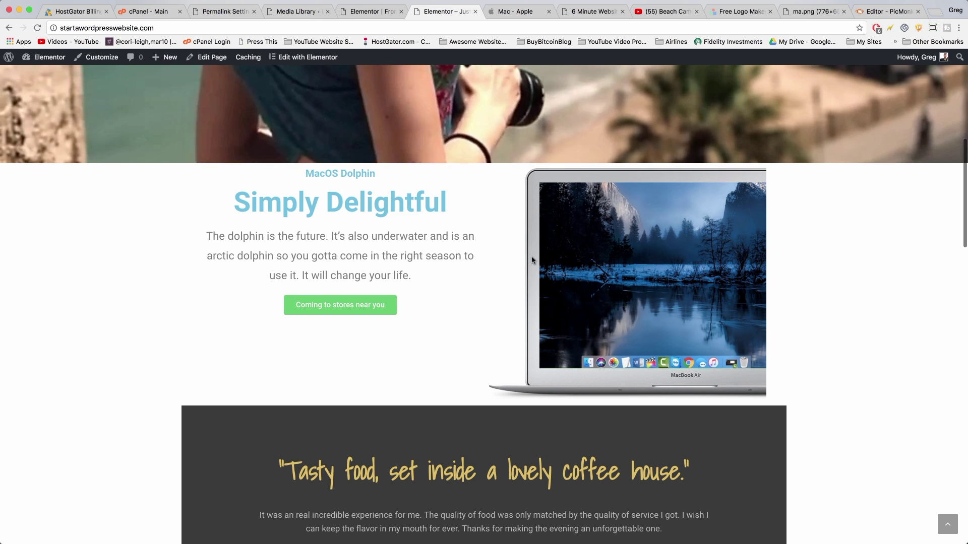
click(518, 11)
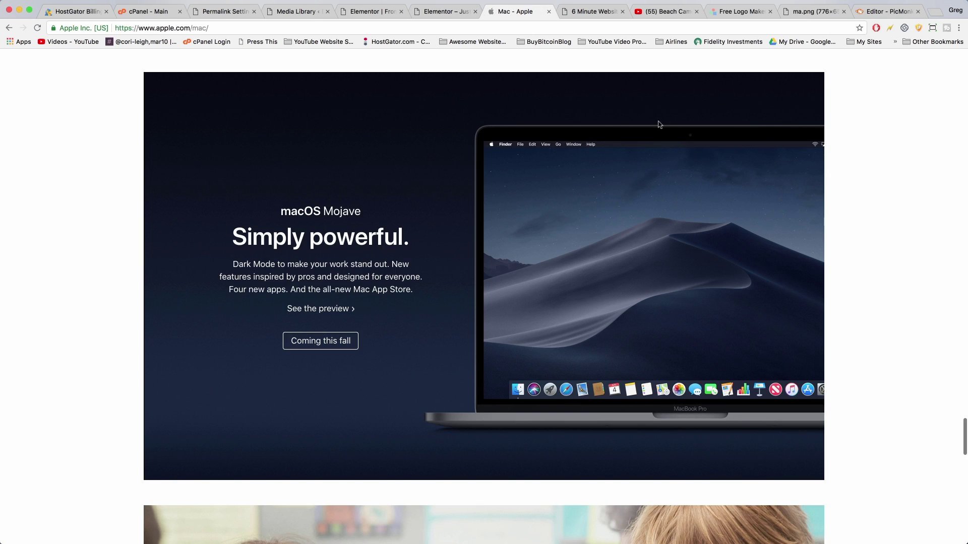
click(445, 12)
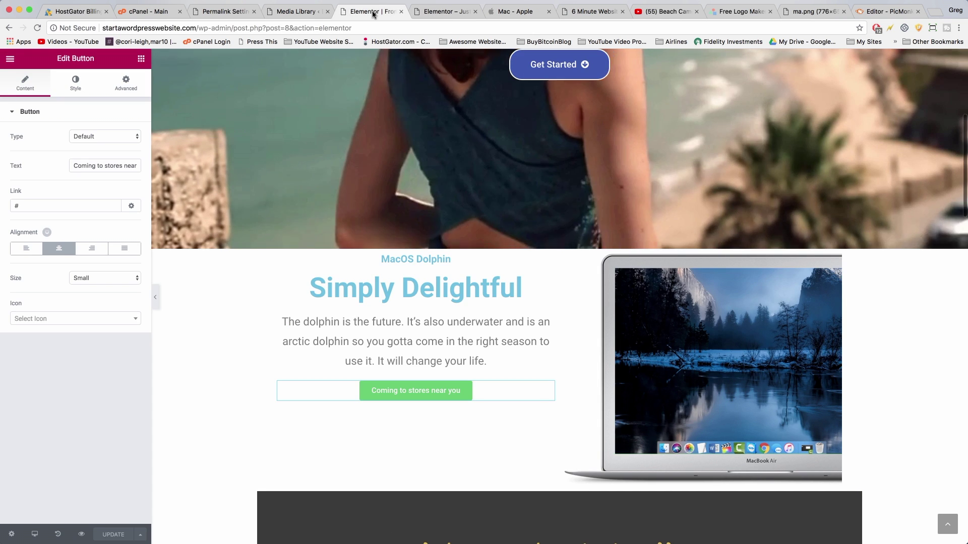
click(374, 11)
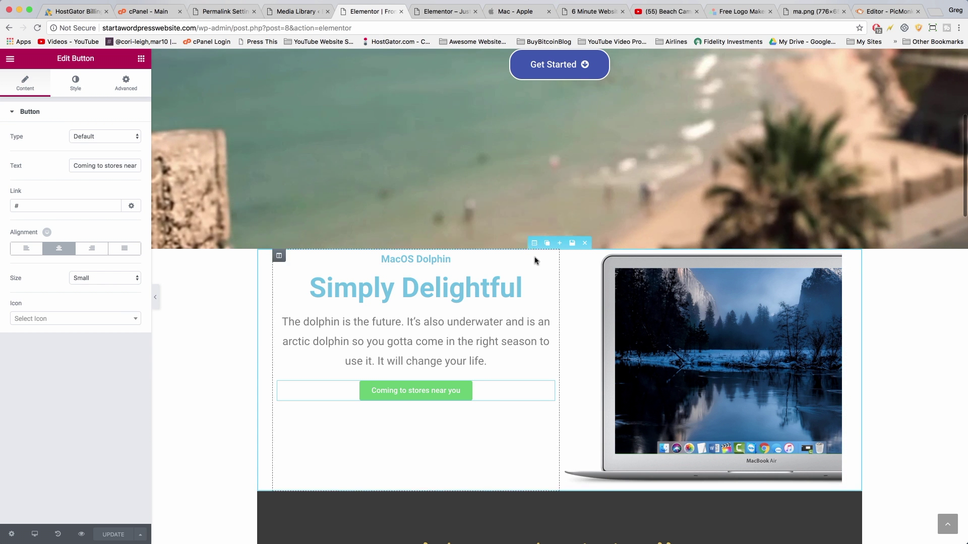
- Set the MacOS Dolphin section's background type to Gradient
click(534, 243)
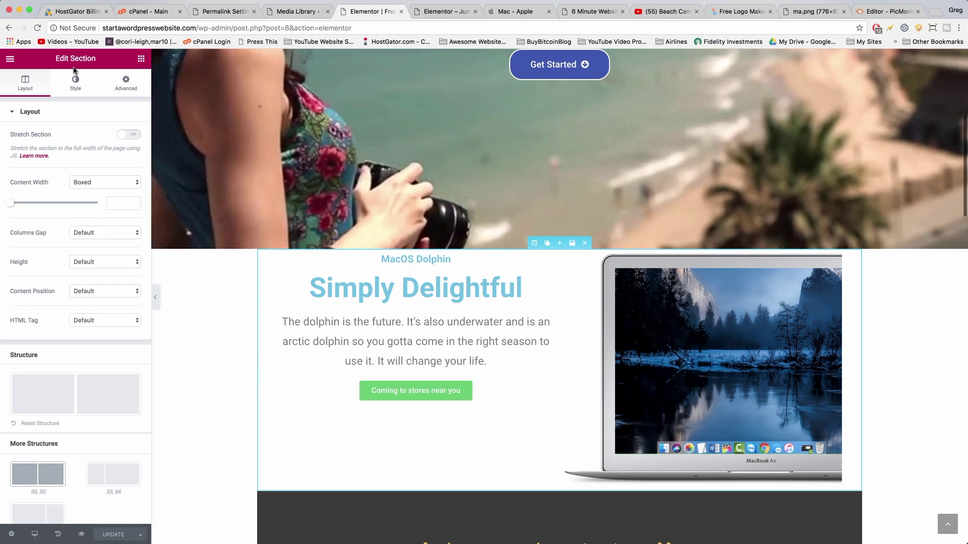
click(74, 87)
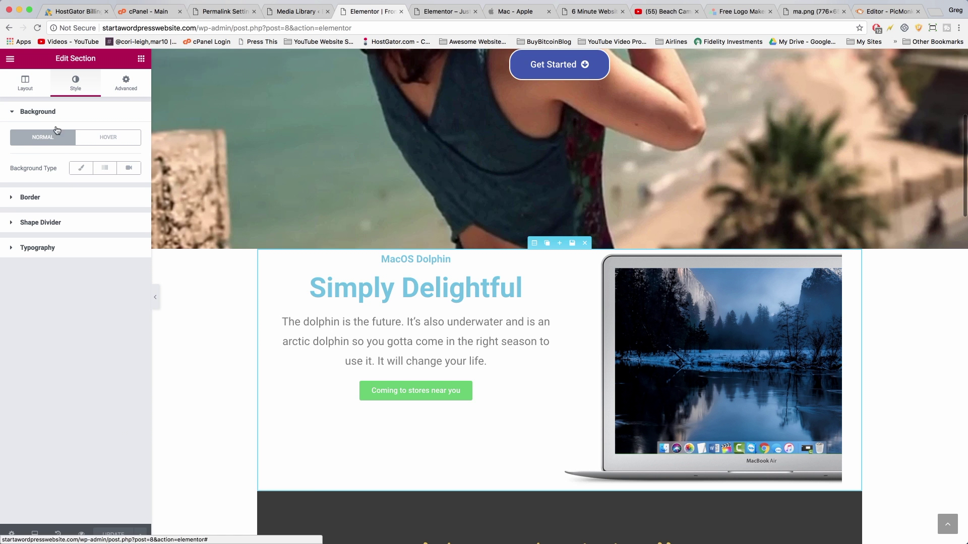
click(104, 170)
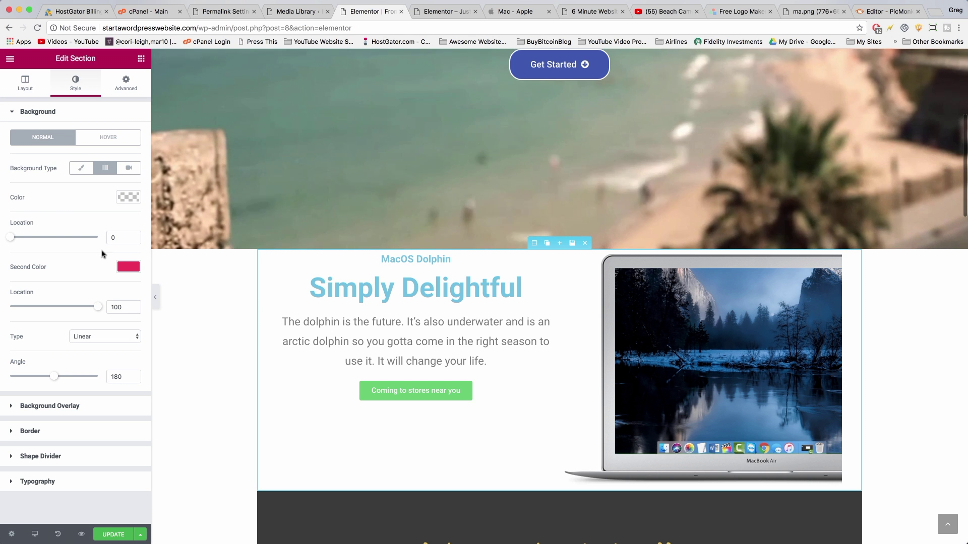
- Set the gradient's first colour to dark navy #00074c
click(129, 198)
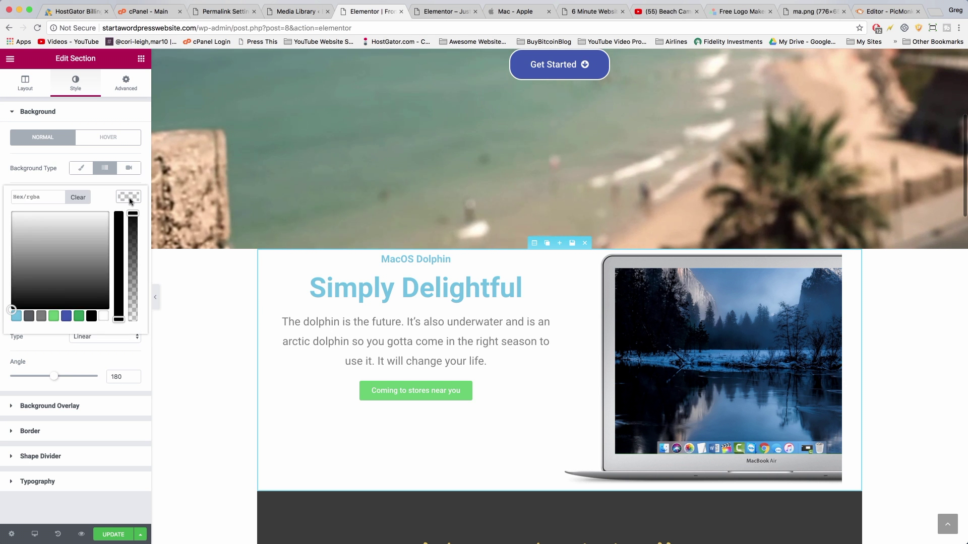
click(68, 316)
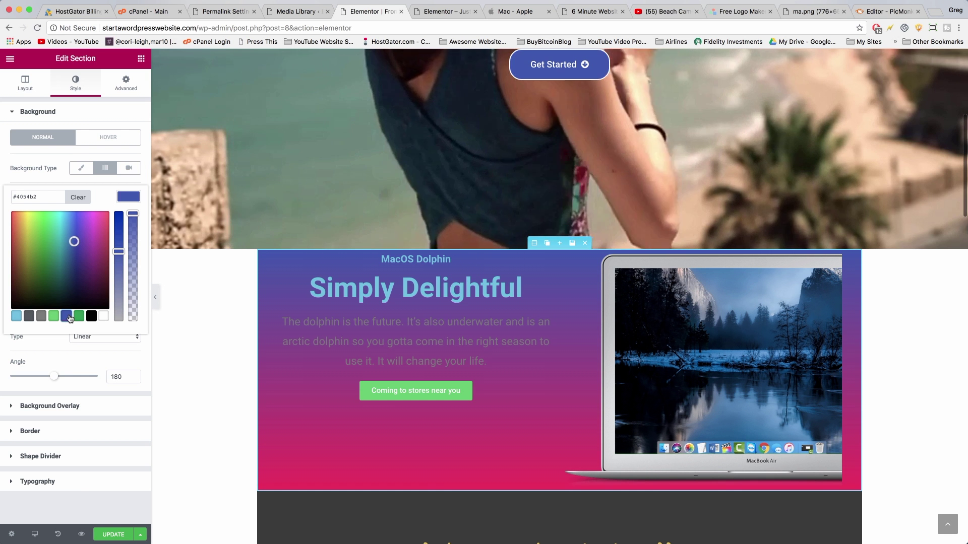
drag(118, 252, 116, 220)
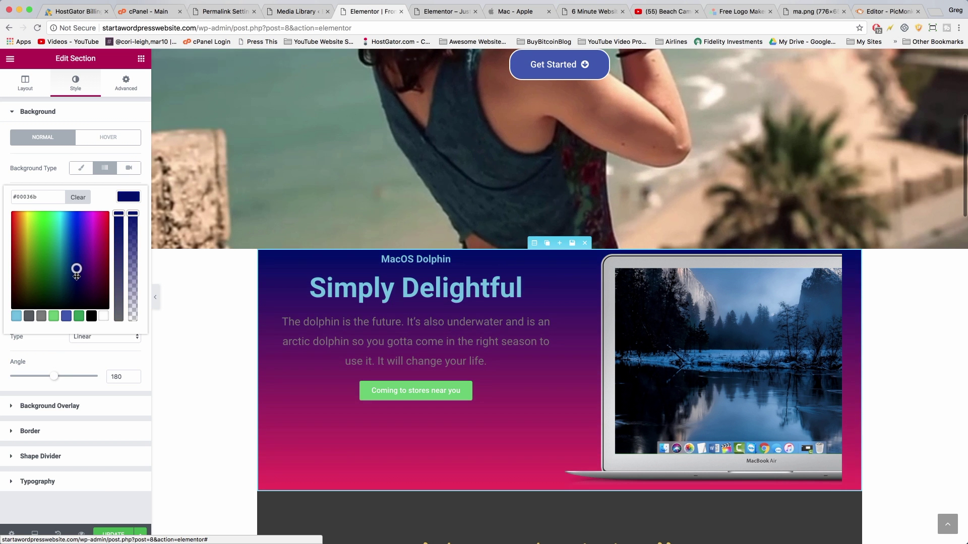
drag(76, 276, 79, 284)
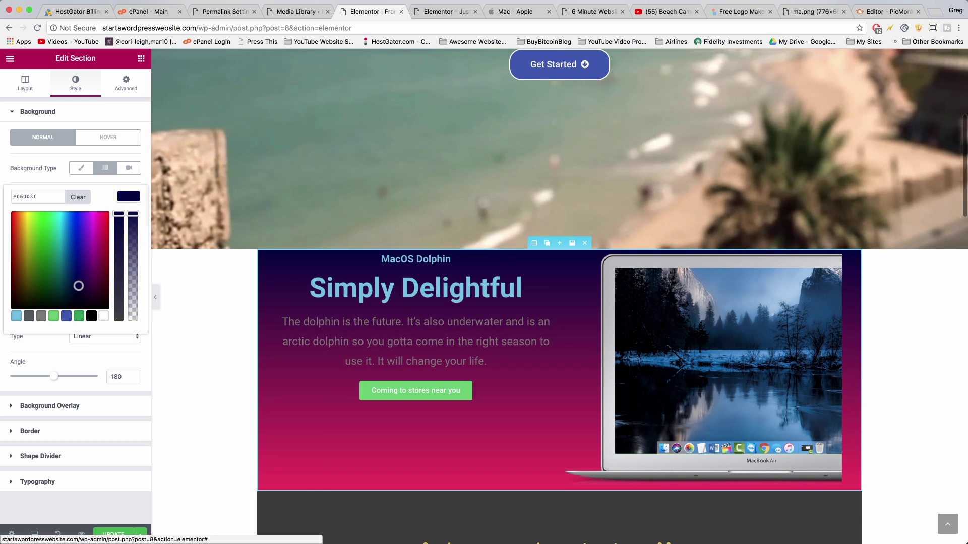
click(453, 13)
click(502, 12)
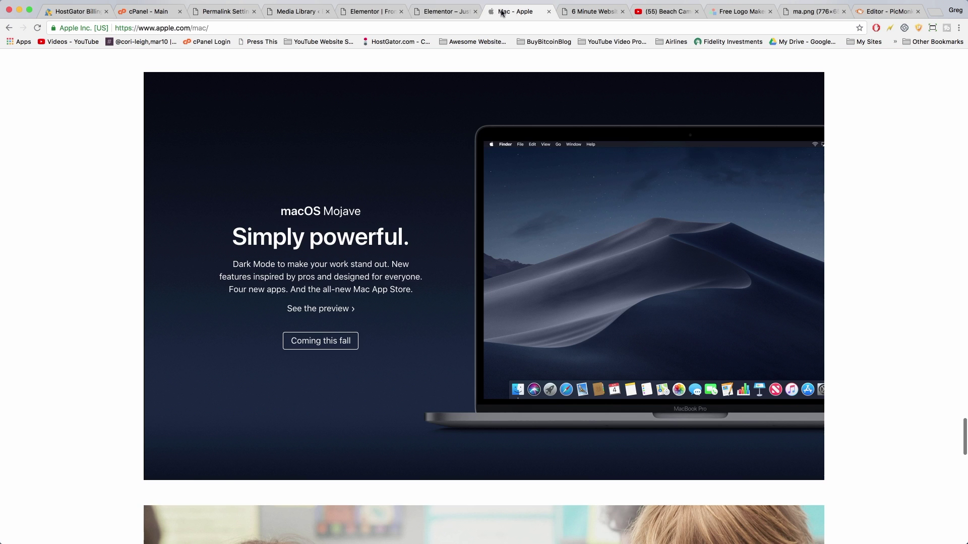
click(373, 14)
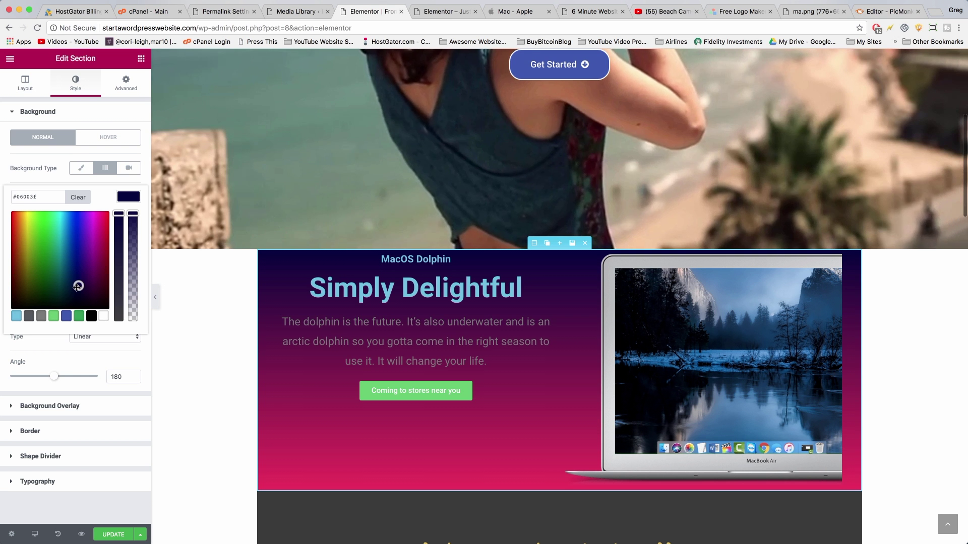
drag(77, 286, 75, 280)
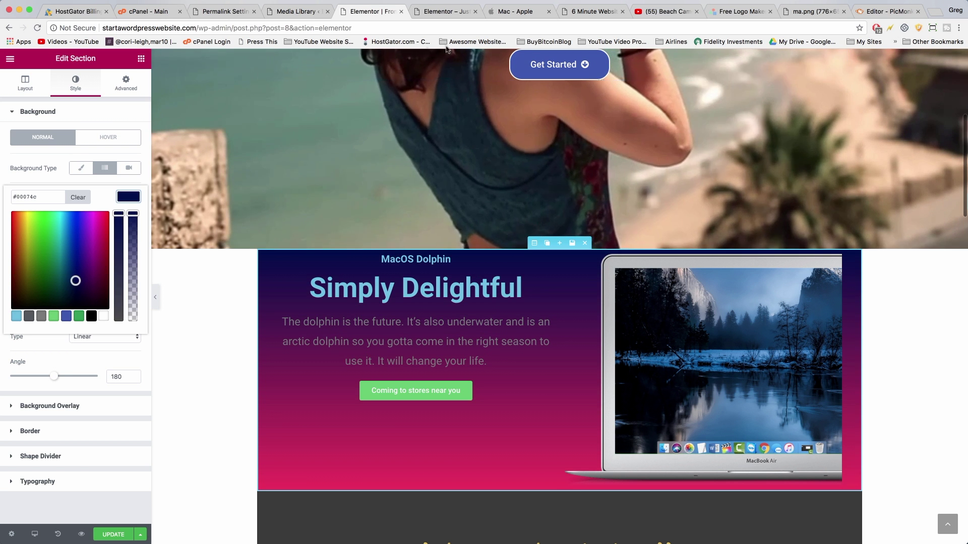
- Capture Apple's dark promo block as a screenshot and check the laptop image in PicMonkey
click(511, 13)
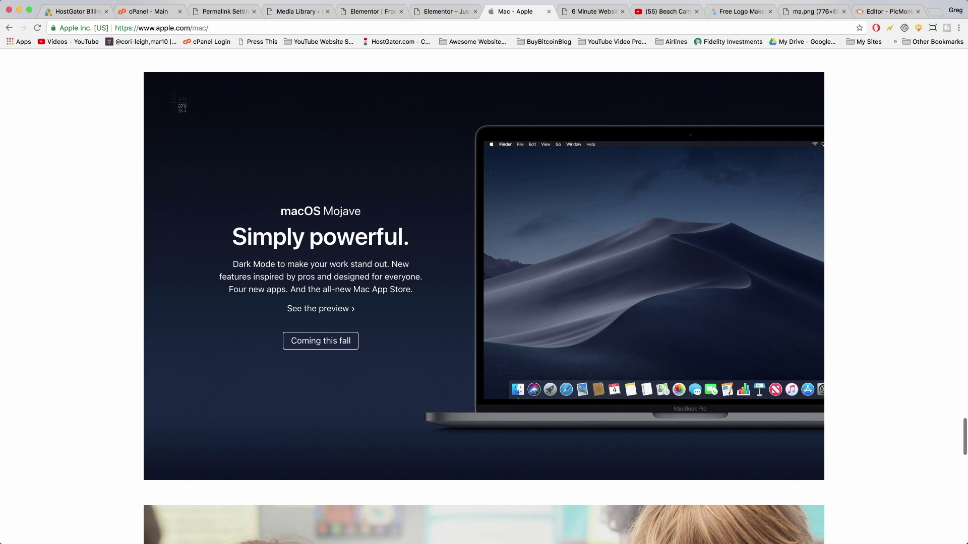
drag(246, 103, 468, 478)
click(883, 12)
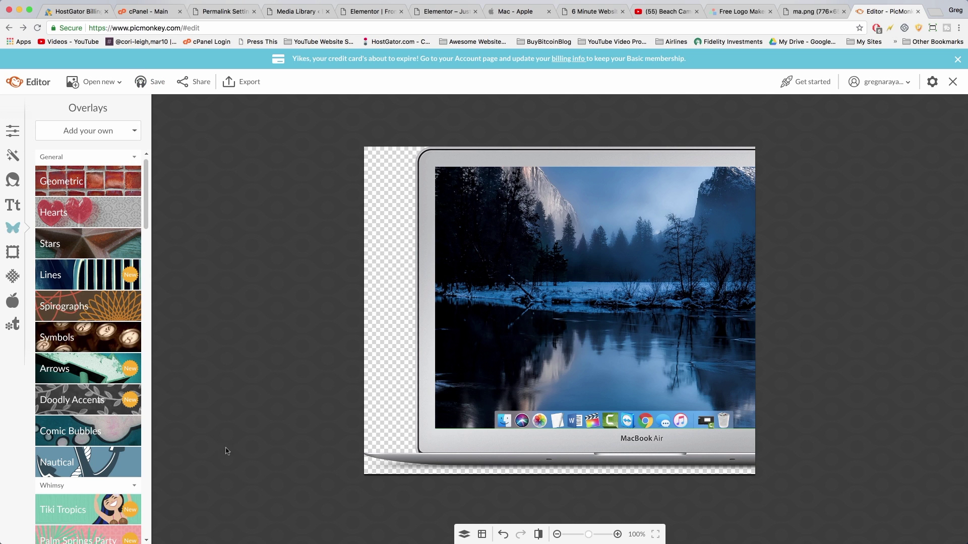
click(371, 11)
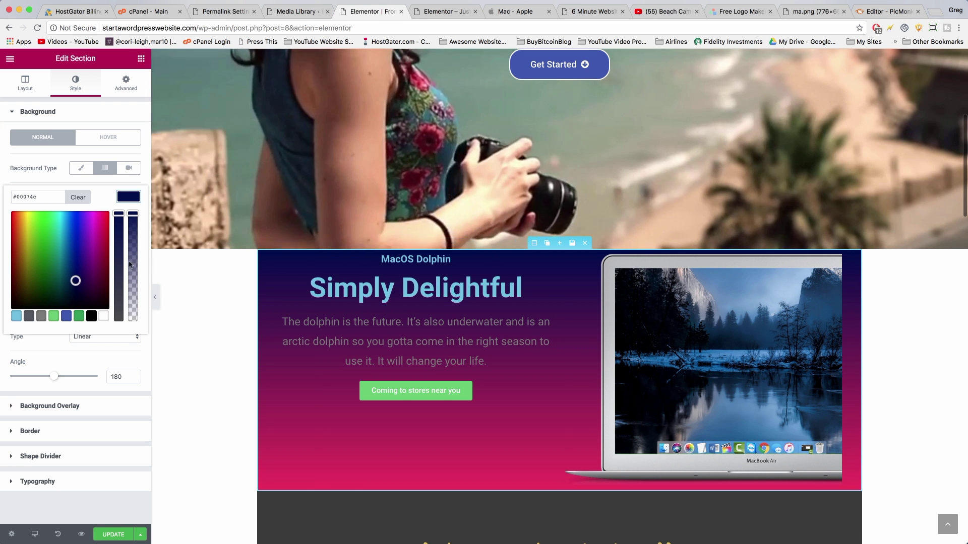
- Change the gradient's second colour from pink to black #000000, fading from navy #00074c
click(202, 257)
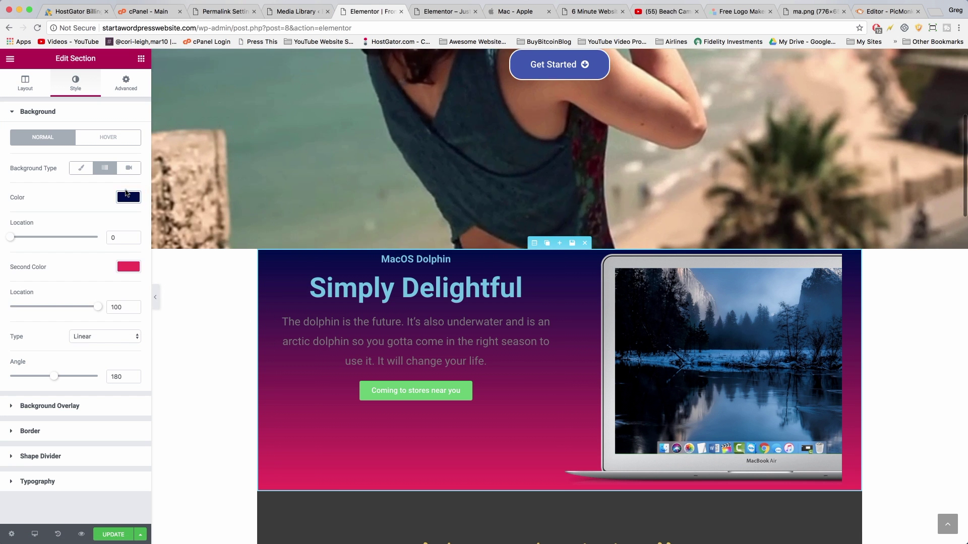
click(127, 267)
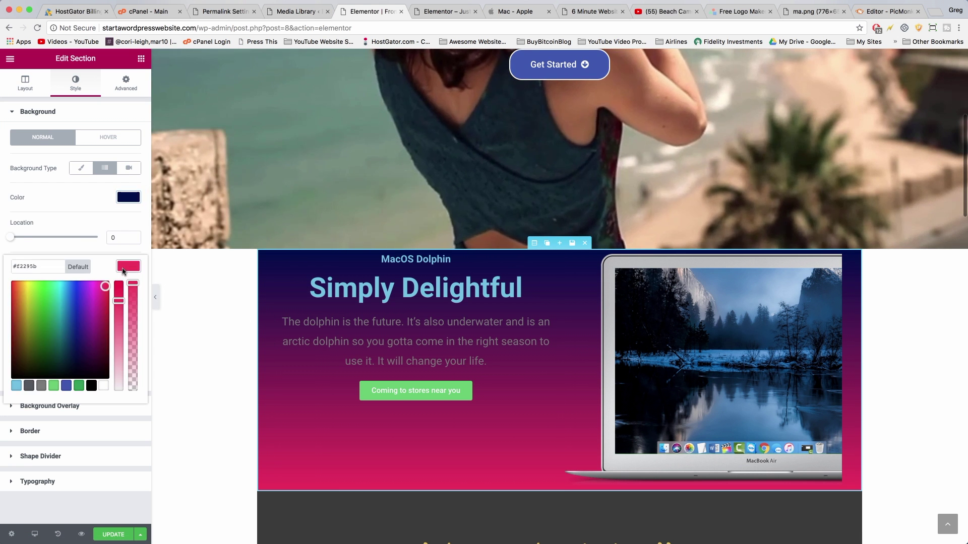
click(92, 387)
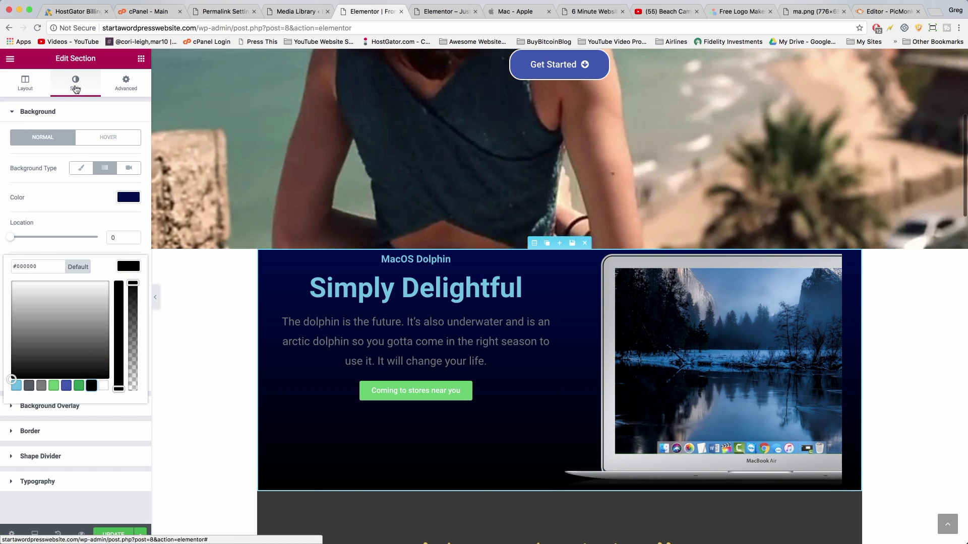
- Set the section's linked padding to 50 on all sides
click(123, 90)
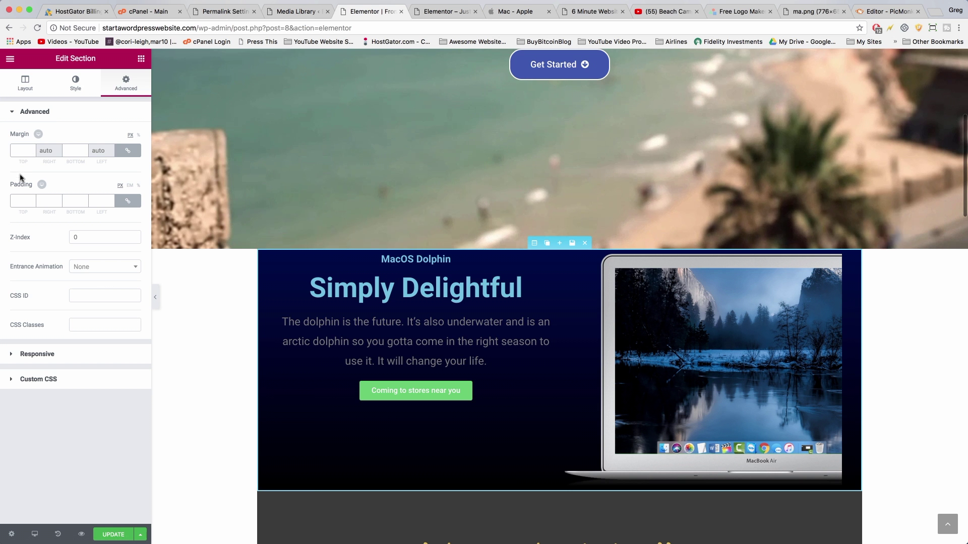
text(20)
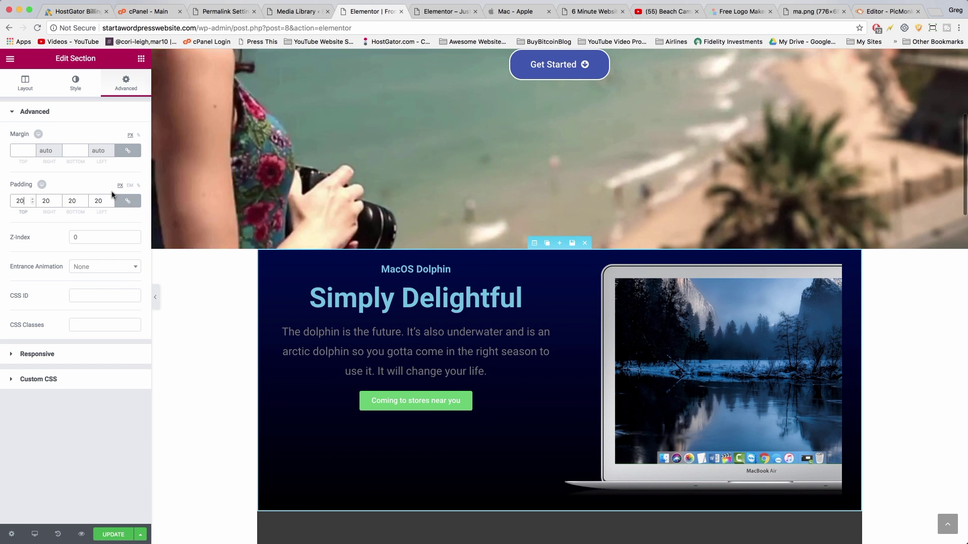
double_click(15, 201)
text(50)
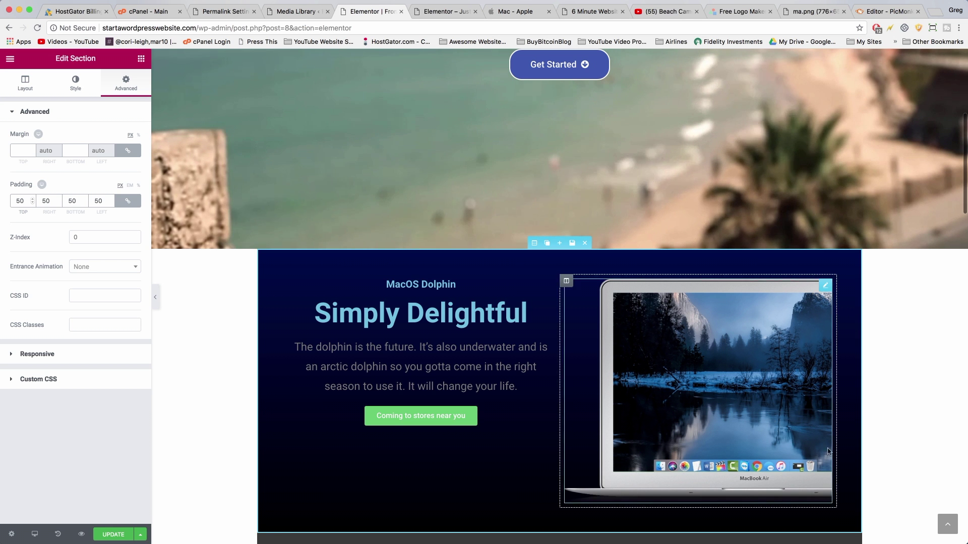
click(438, 11)
click(514, 11)
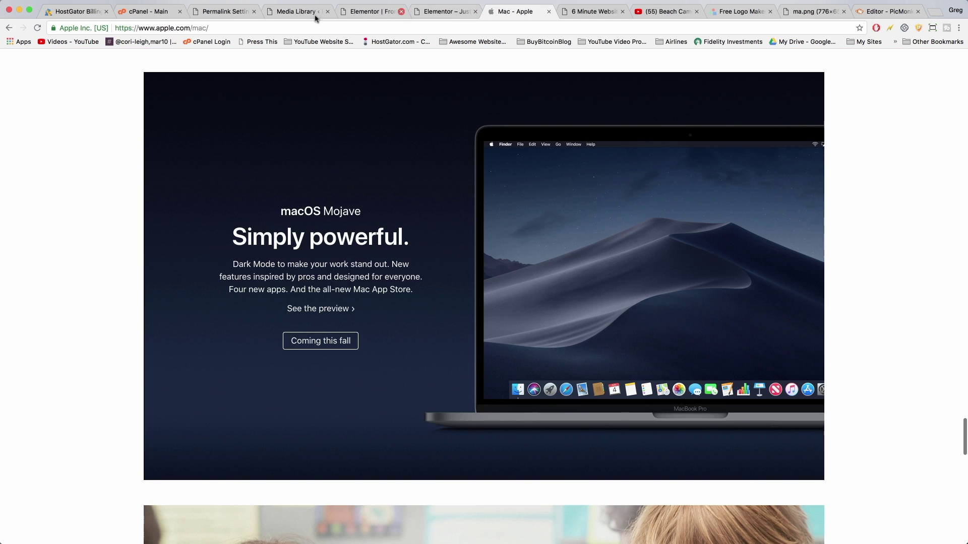
click(363, 11)
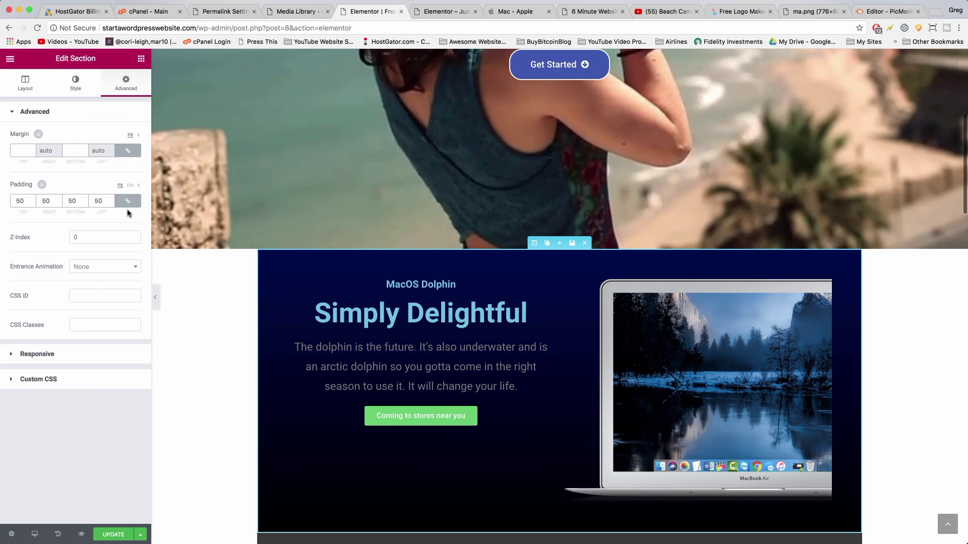
click(127, 201)
double_click(44, 200)
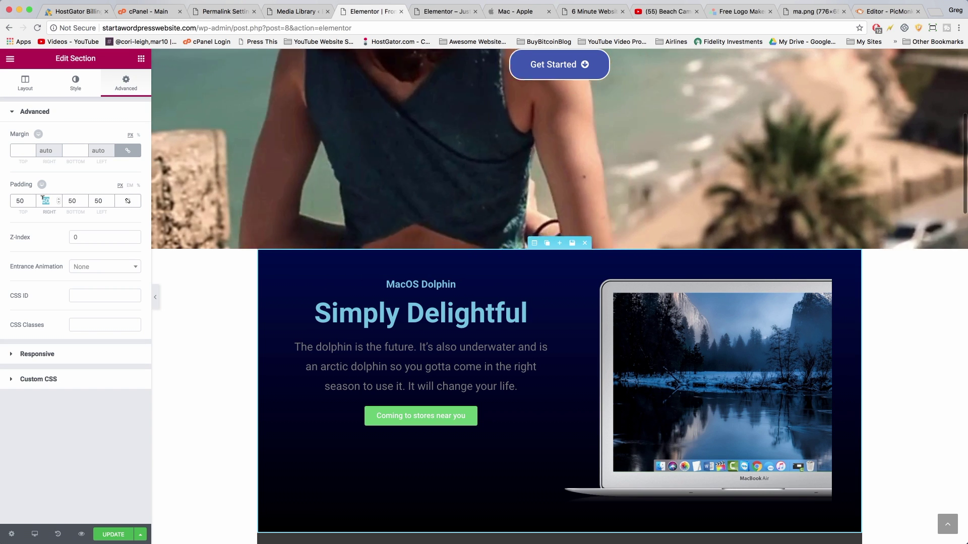
text(0)
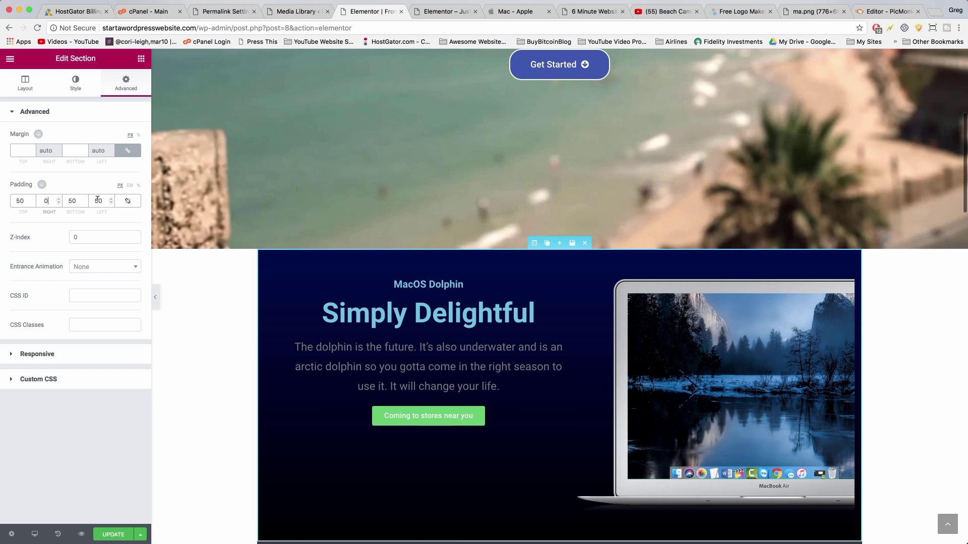
text(0)
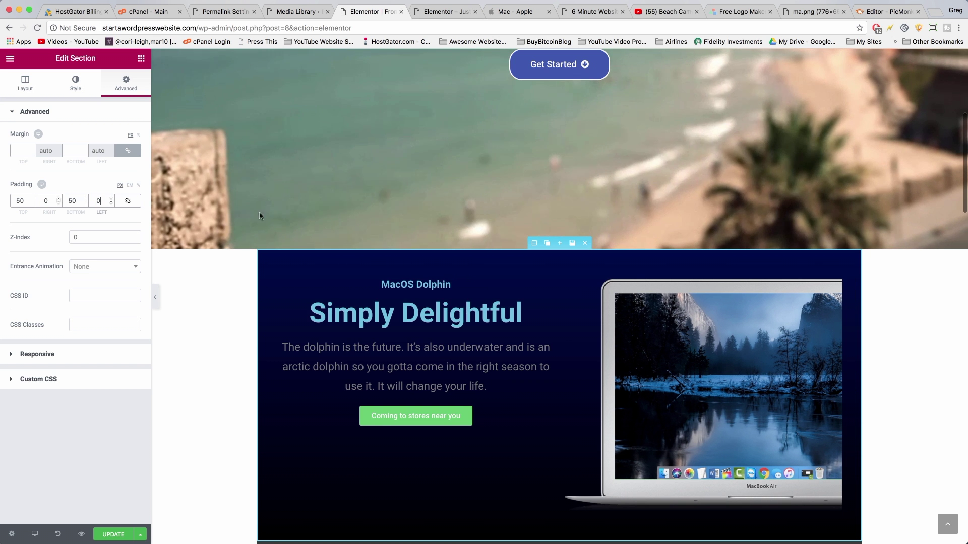
- Set the section's Content Width to Full Width and Columns Gap to No Gap
click(27, 84)
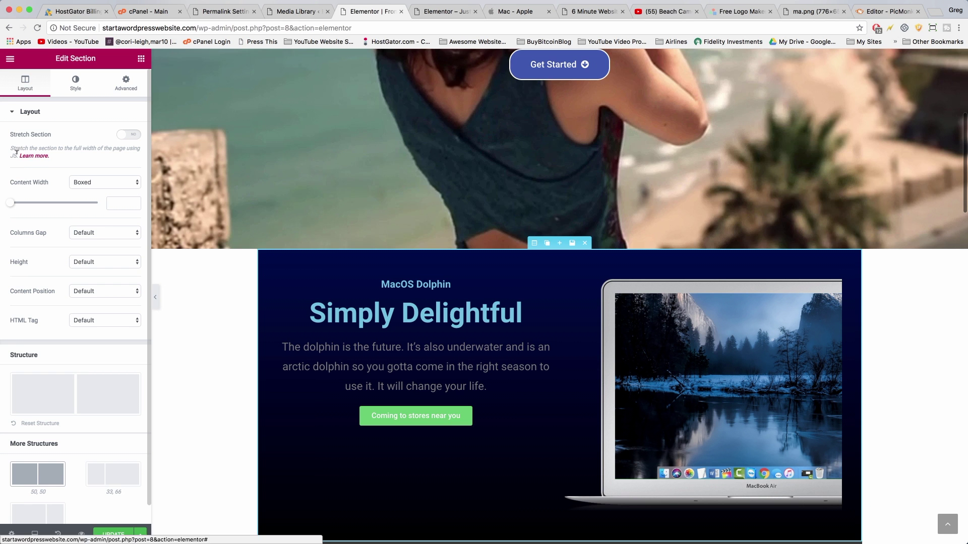
click(85, 184)
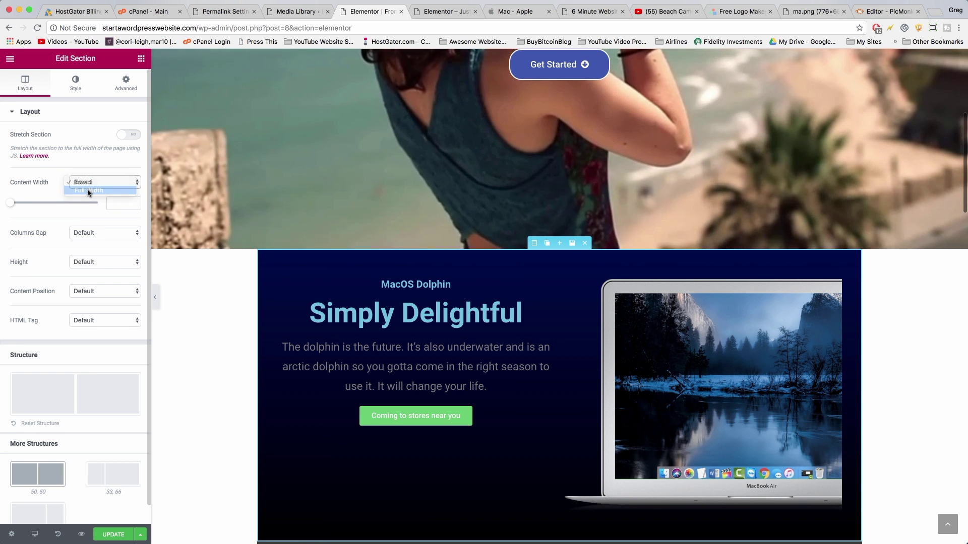
click(87, 191)
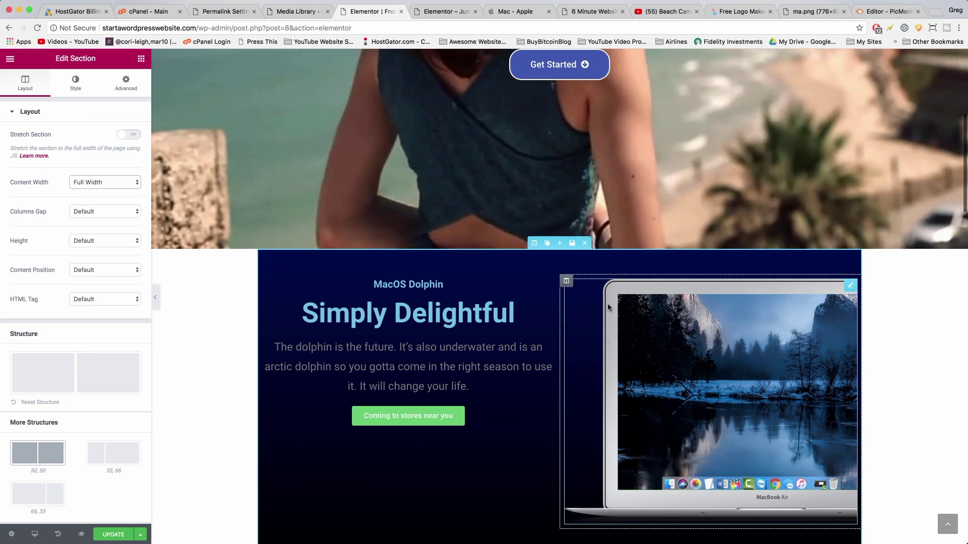
click(109, 214)
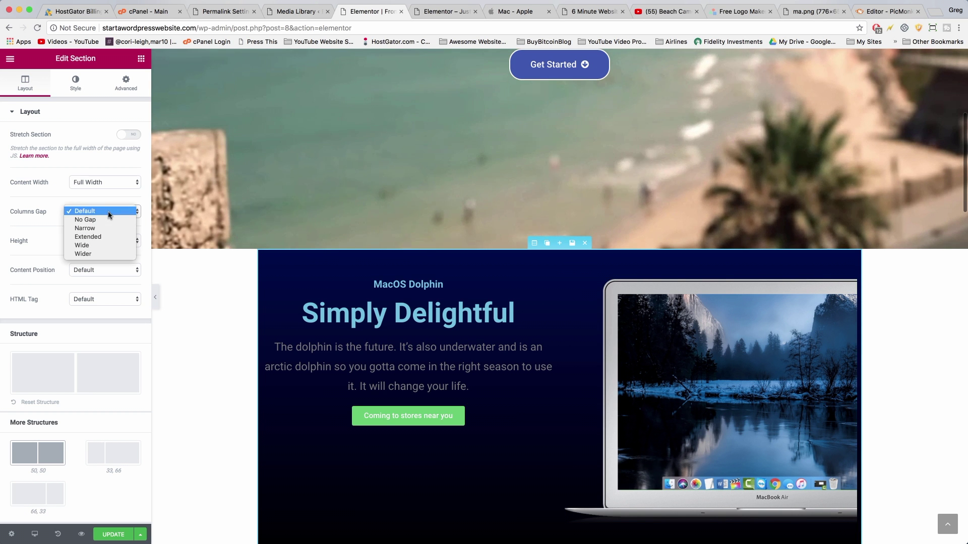
click(93, 220)
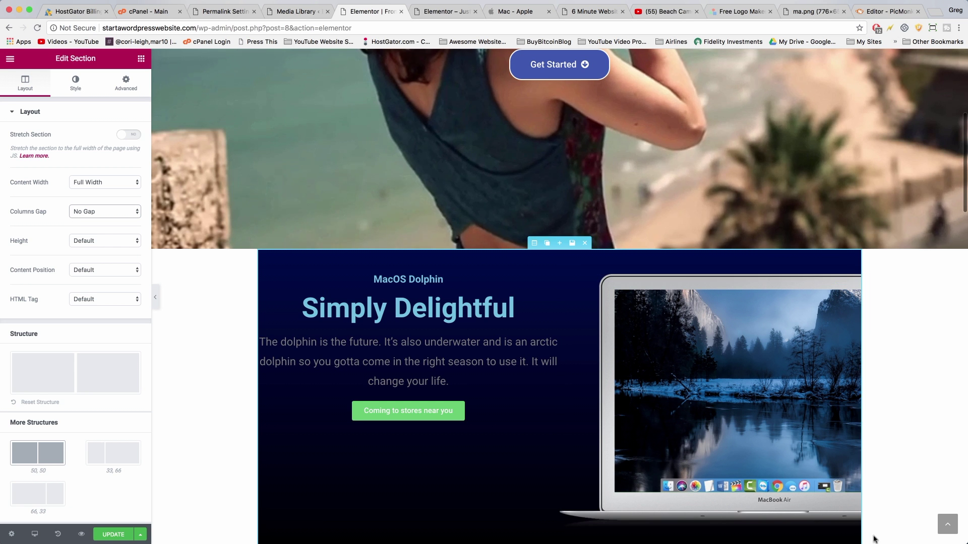
scroll(392, 278, down, 2)
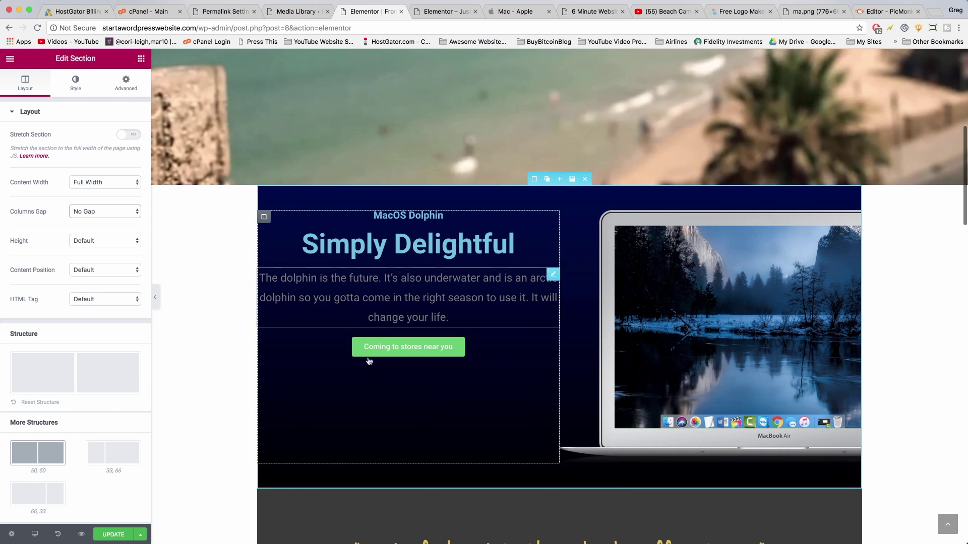
- Select the text column and set its linked padding to 60 on every side
click(264, 216)
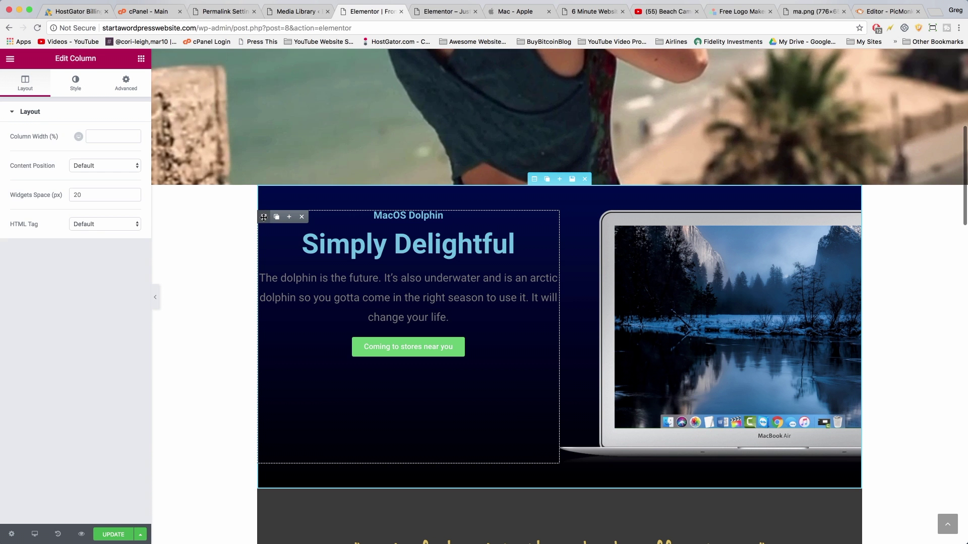
click(127, 84)
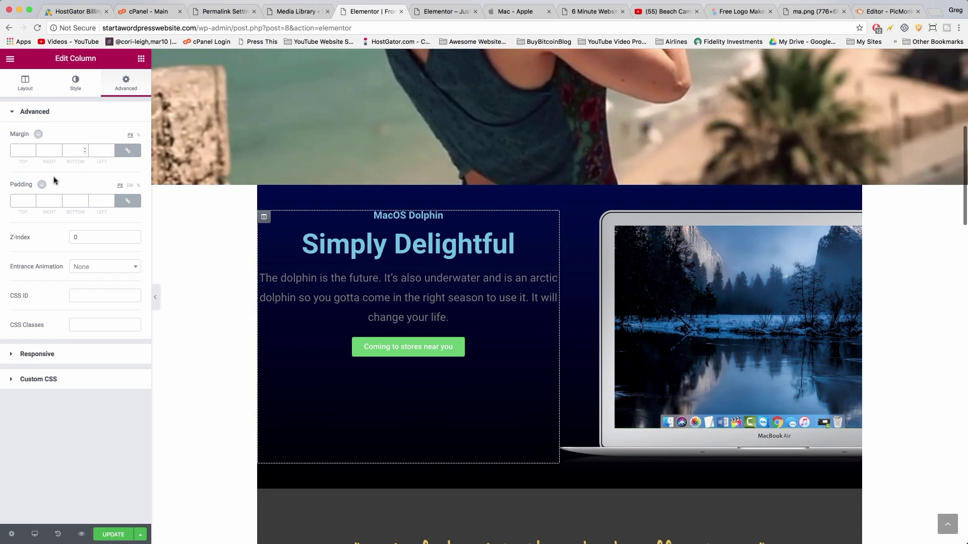
click(21, 200)
text(40)
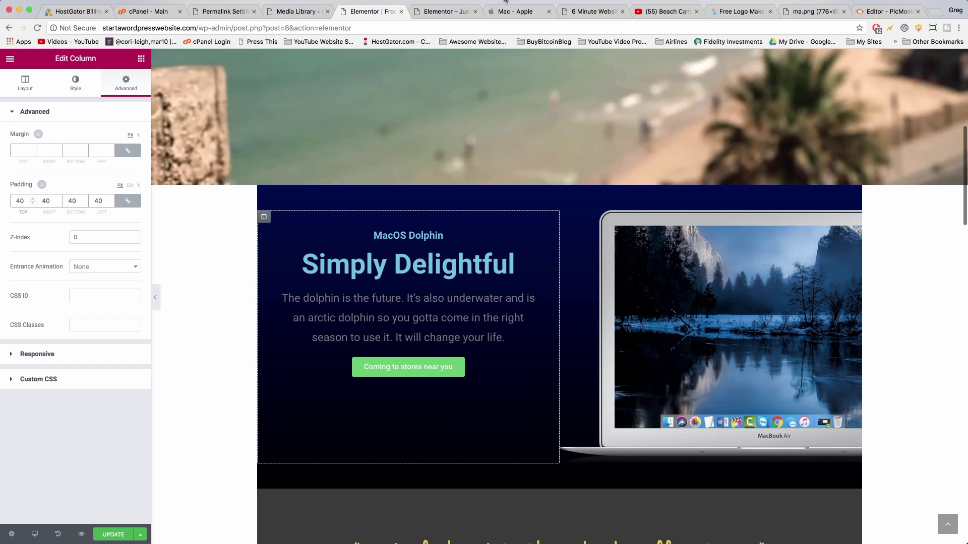
click(514, 12)
click(371, 11)
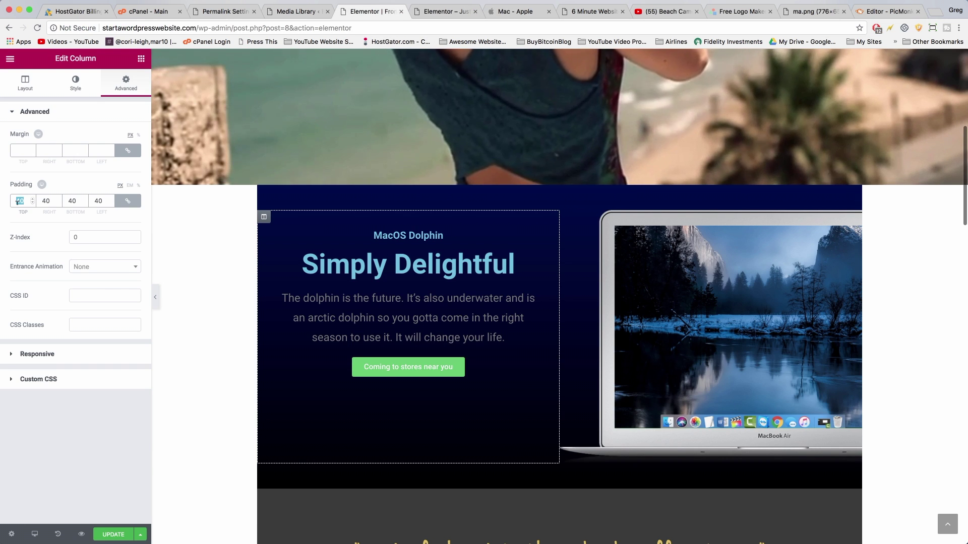
text(60)
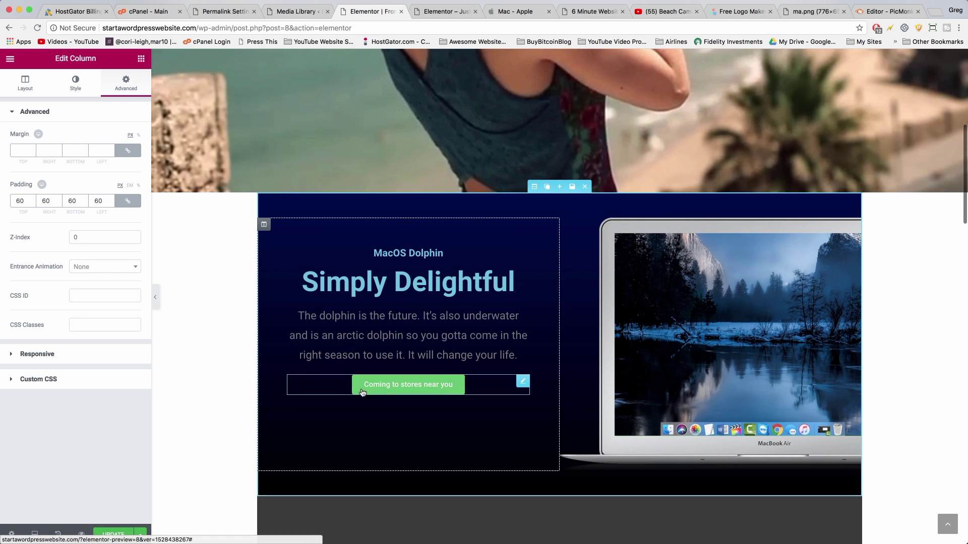
- Make the 'Coming to stores near you' button's background colour fully transparent
click(357, 382)
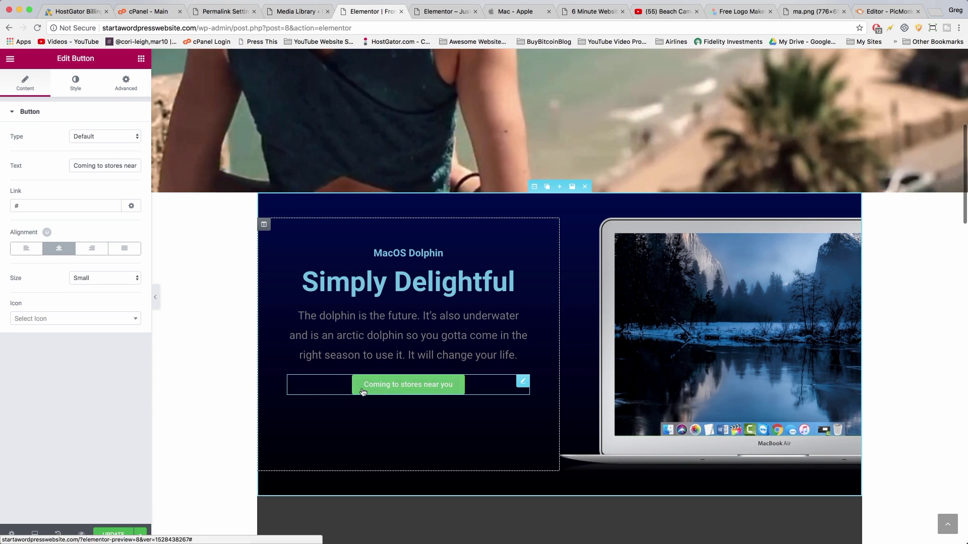
click(76, 83)
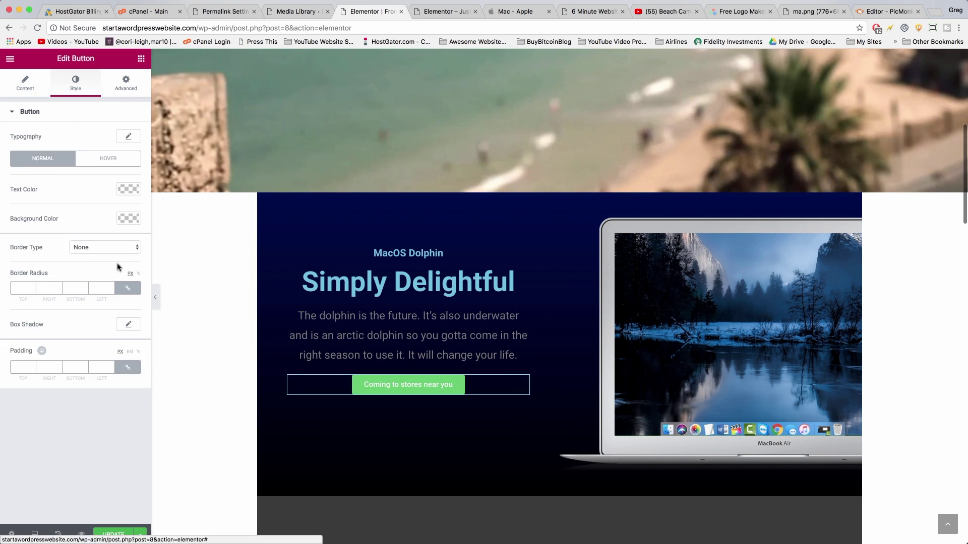
click(129, 219)
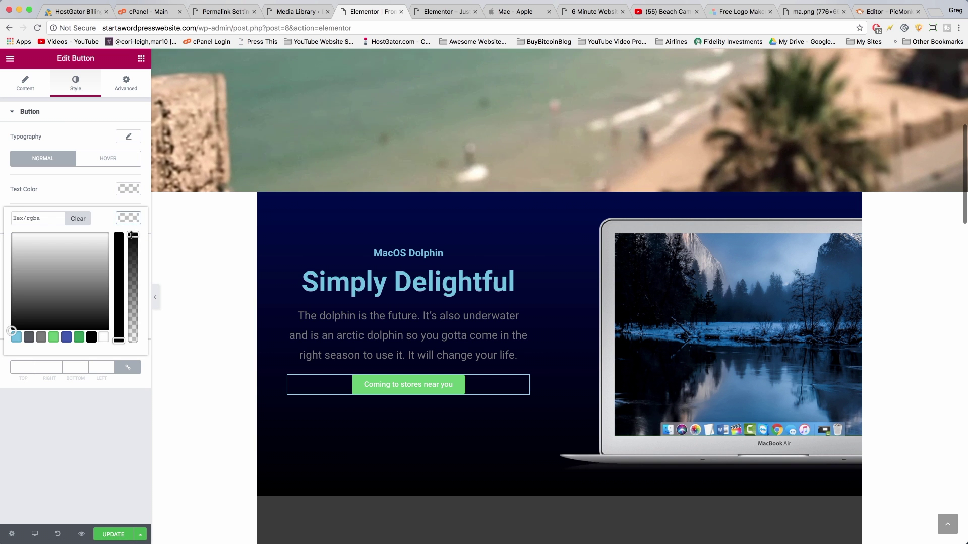
drag(131, 235, 133, 313)
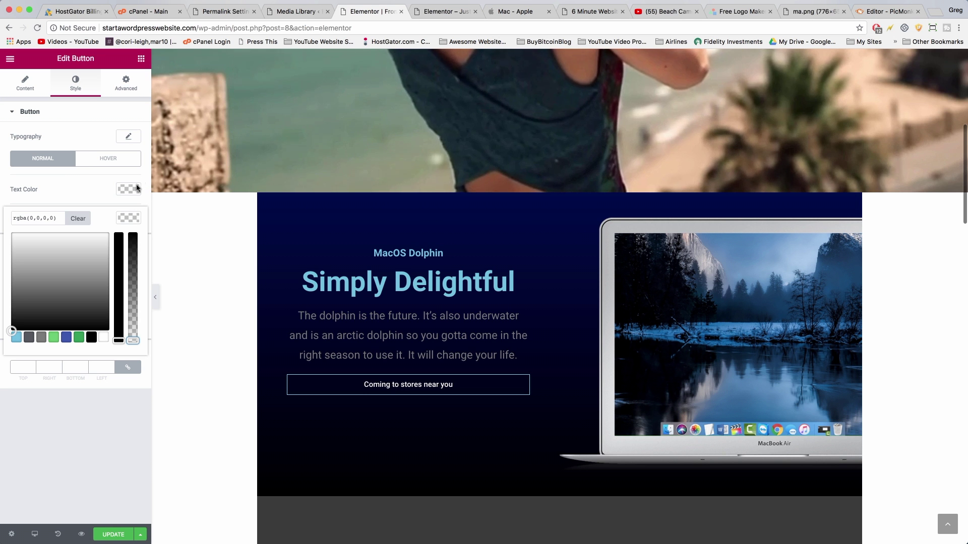
click(69, 184)
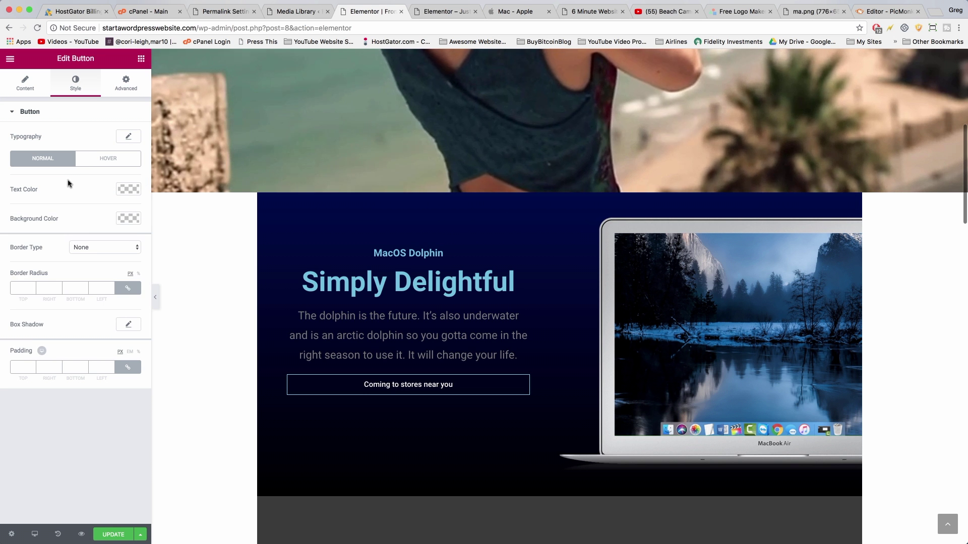
- Give the button a solid white border 2 px wide
click(98, 252)
click(96, 261)
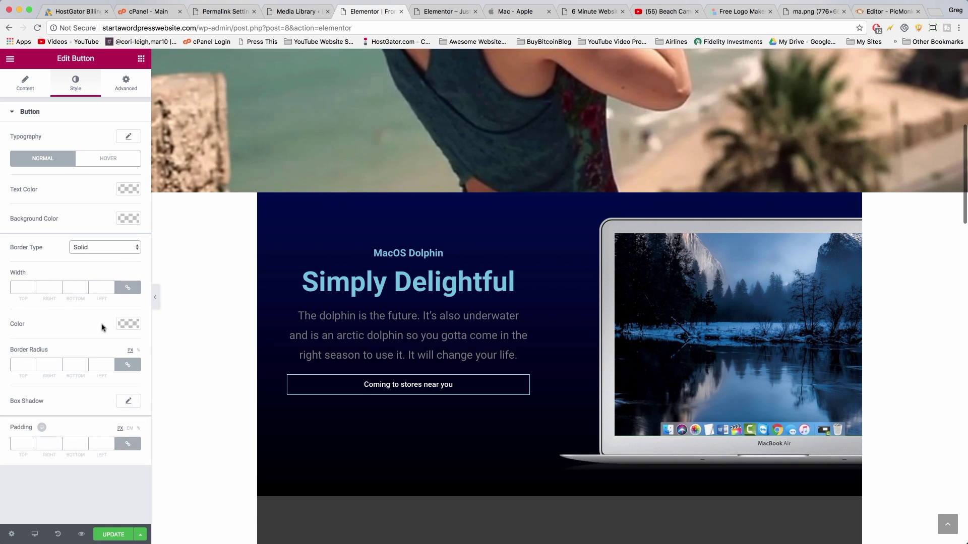
click(125, 324)
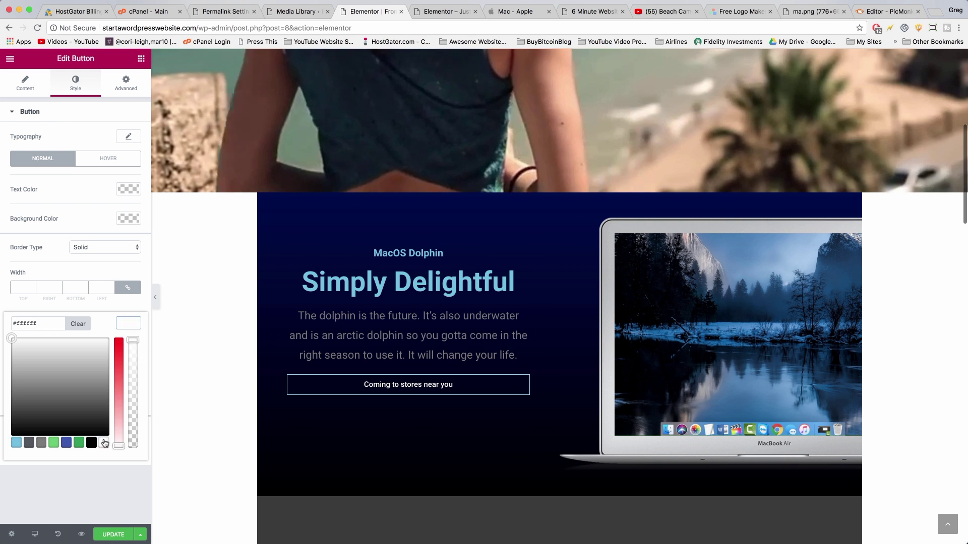
click(40, 284)
click(20, 287)
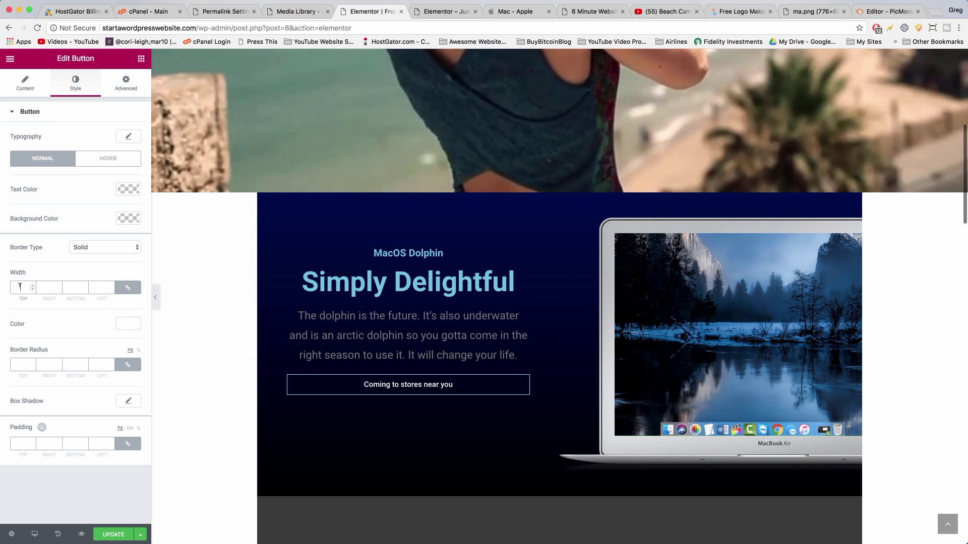
text(2)
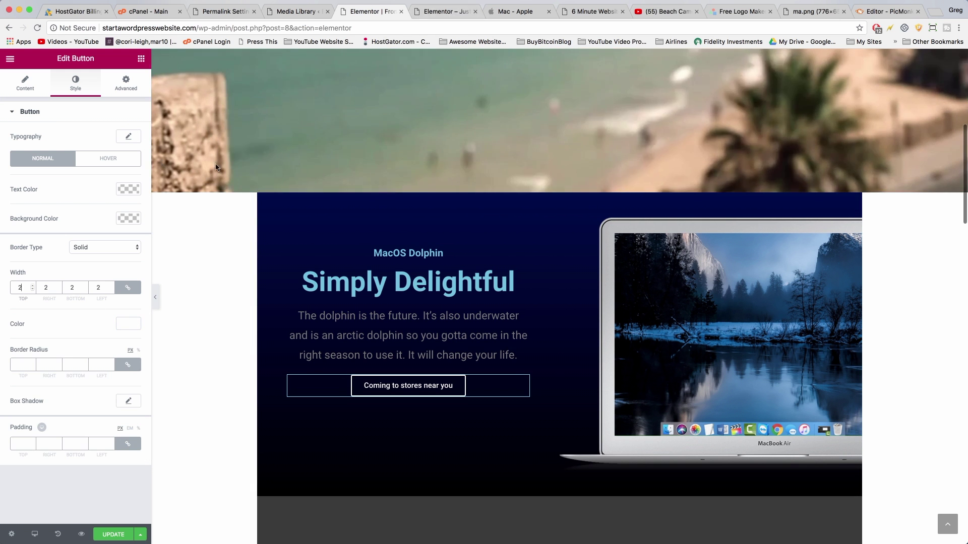
click(514, 11)
click(371, 11)
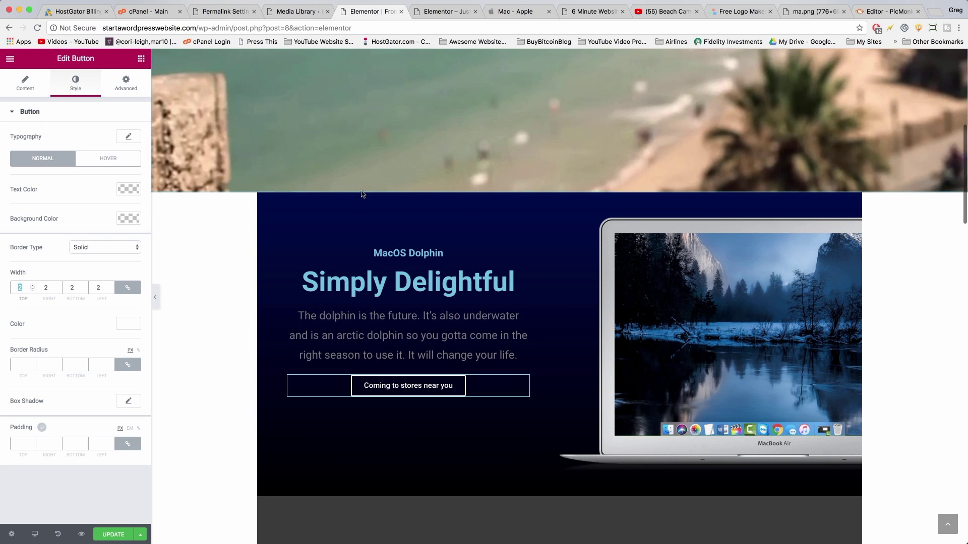
- Add a new 'See the preview >' line below the dolphin paragraph
click(515, 355)
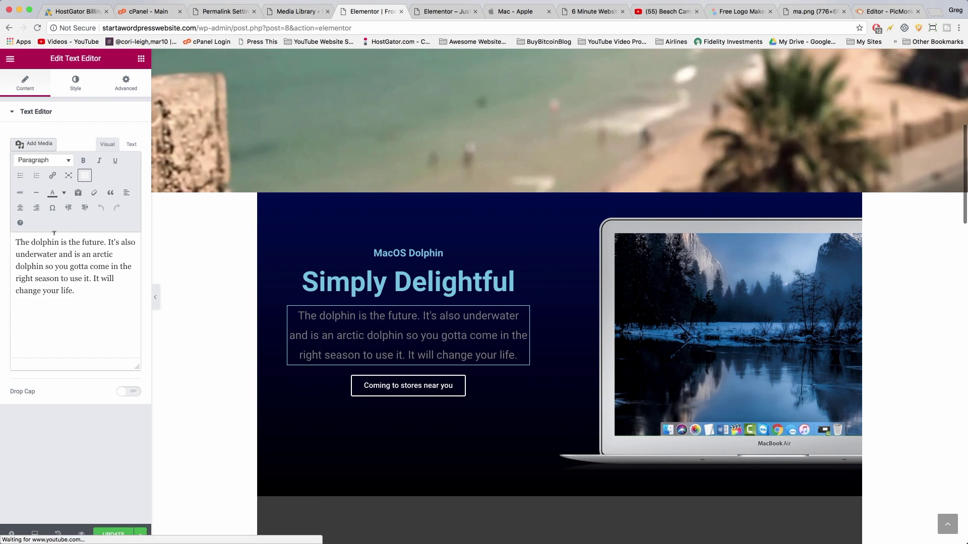
click(76, 286)
key(Return)
key(BackSpace)
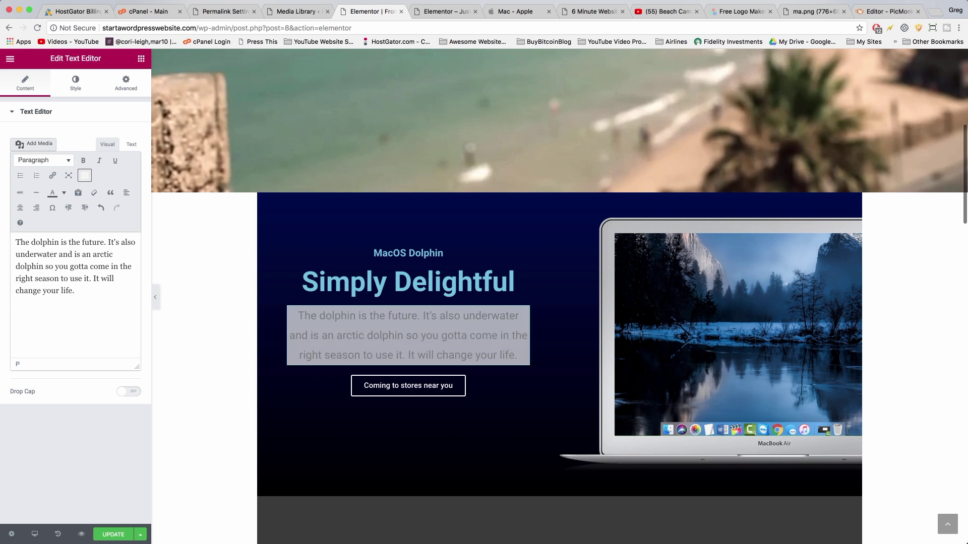
key(Return)
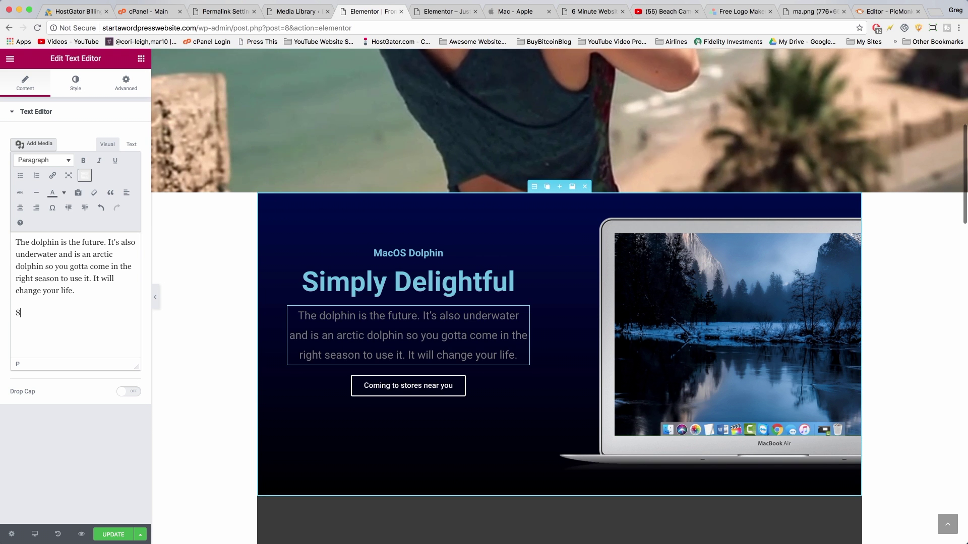
text(See the preview >)
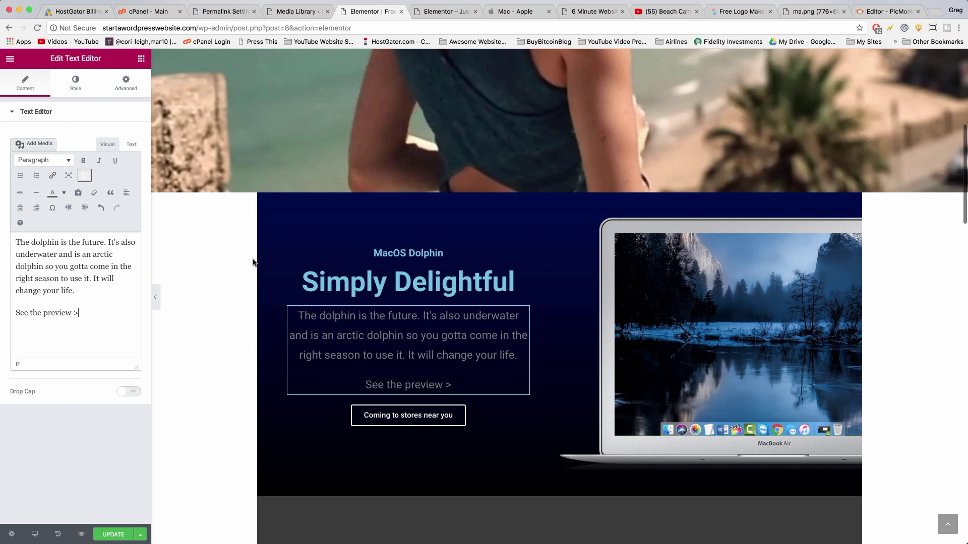
drag(86, 312, 9, 314)
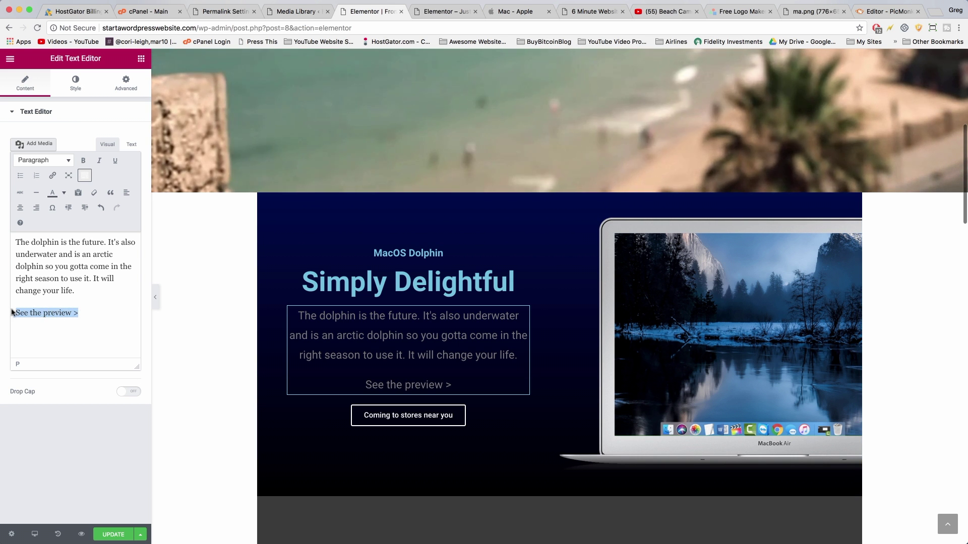
click(53, 176)
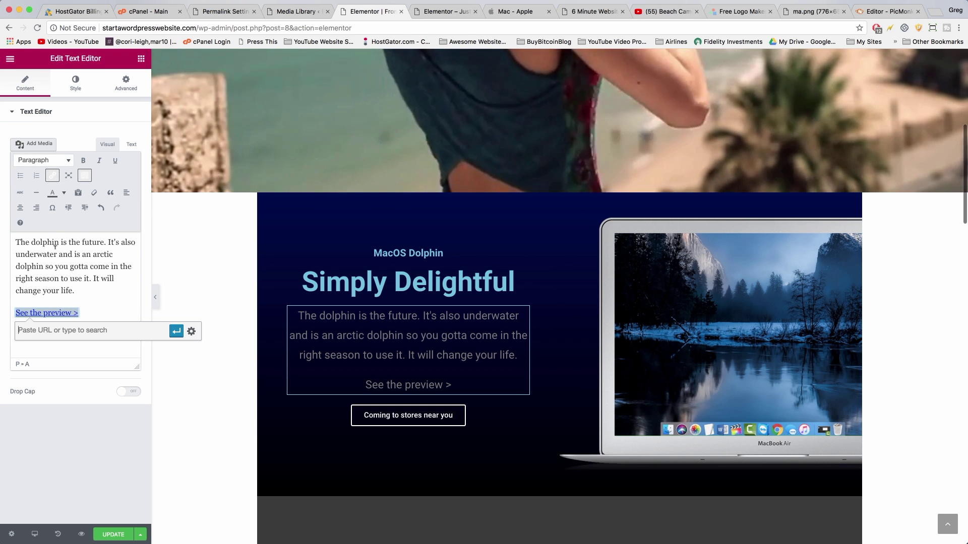
text(h)
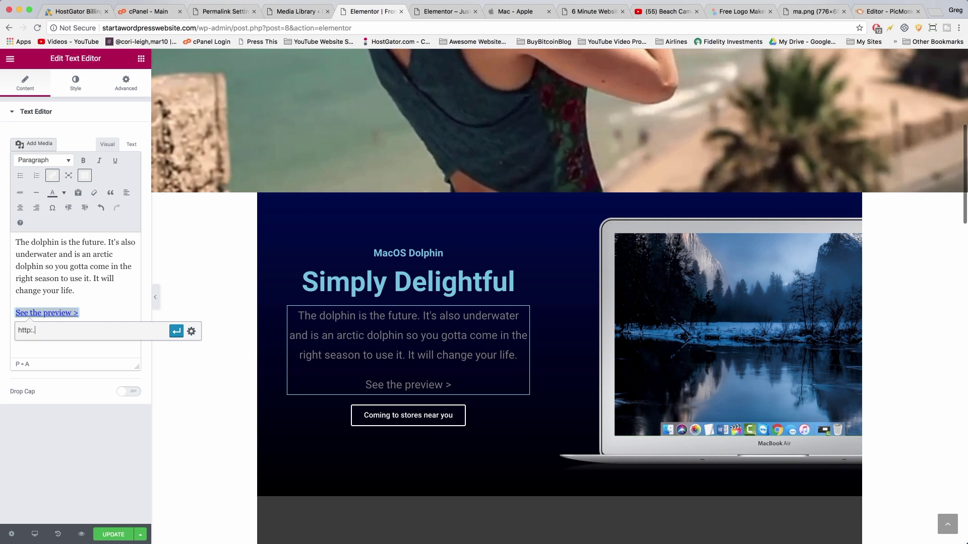
text(ttp://www.)
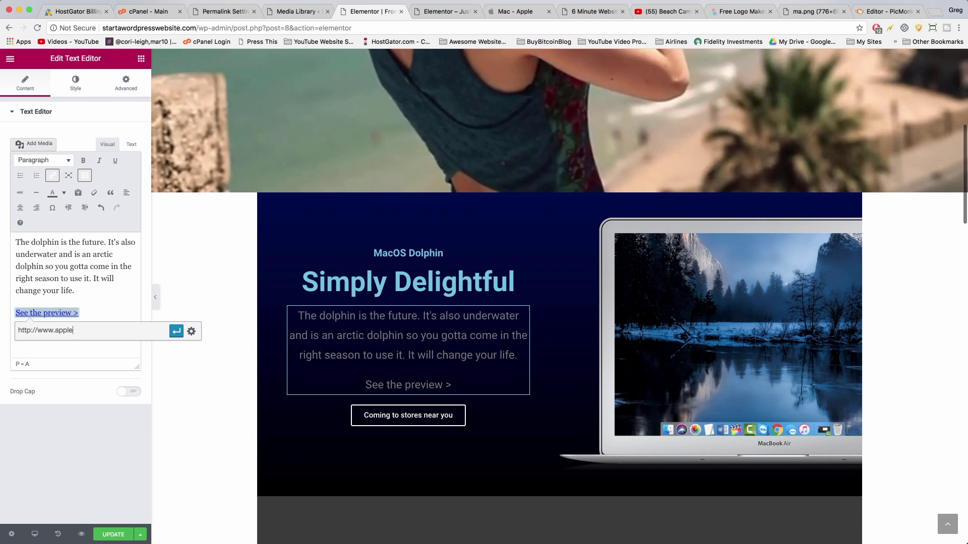
text(apple.com)
click(192, 332)
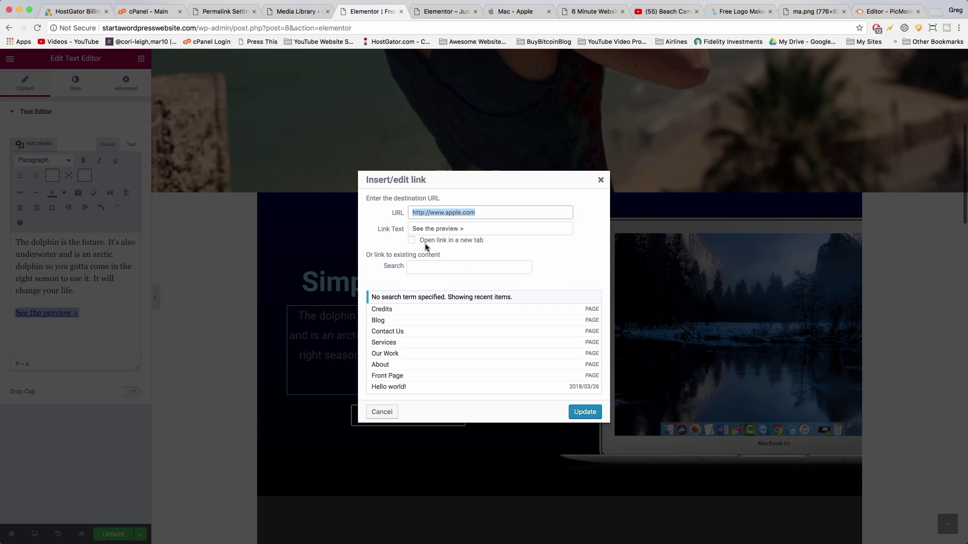
click(436, 241)
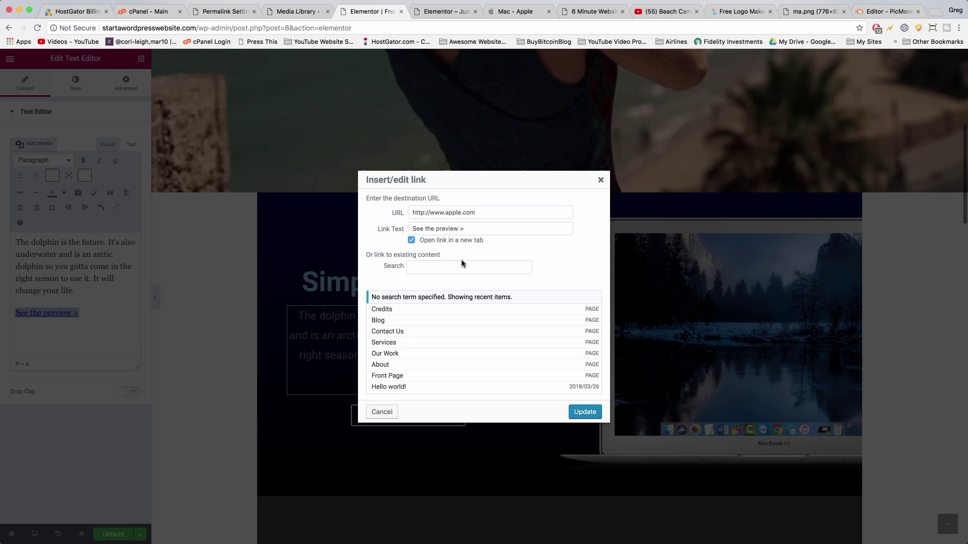
click(584, 412)
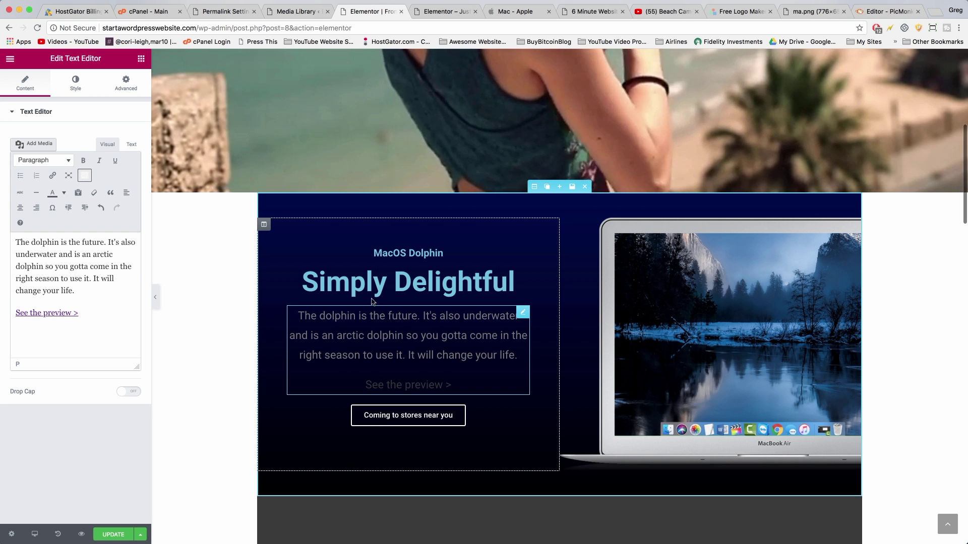
- Colour the paragraph text and the 'See the preview >' link white
click(74, 87)
click(127, 181)
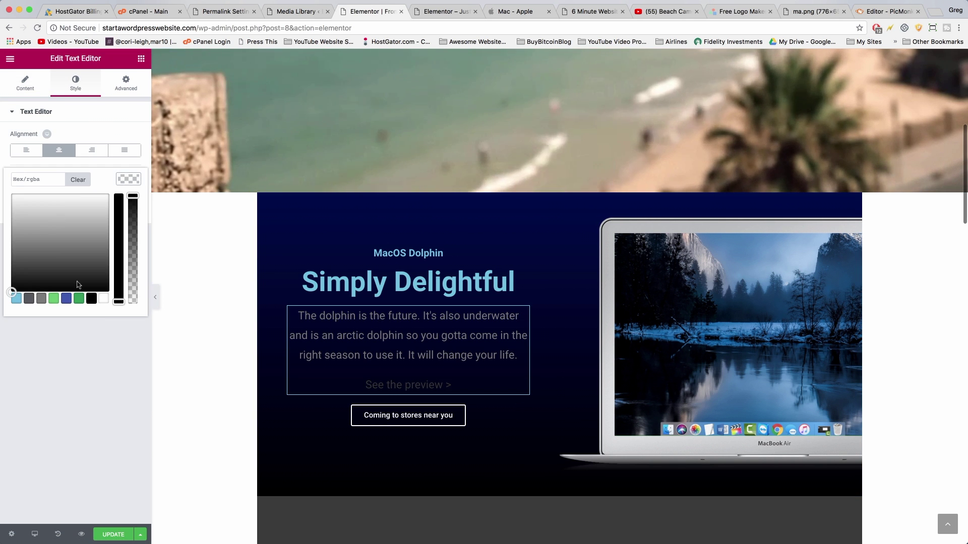
click(103, 299)
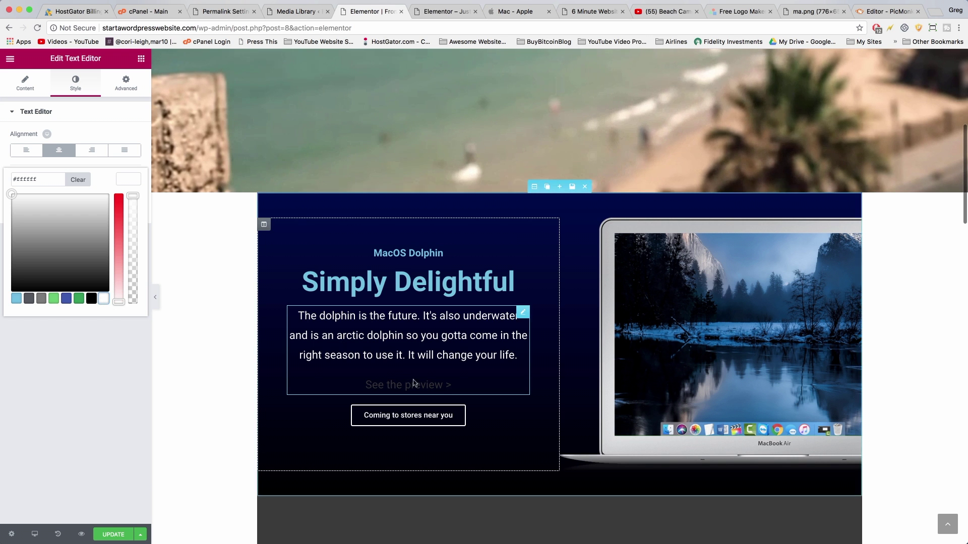
click(26, 83)
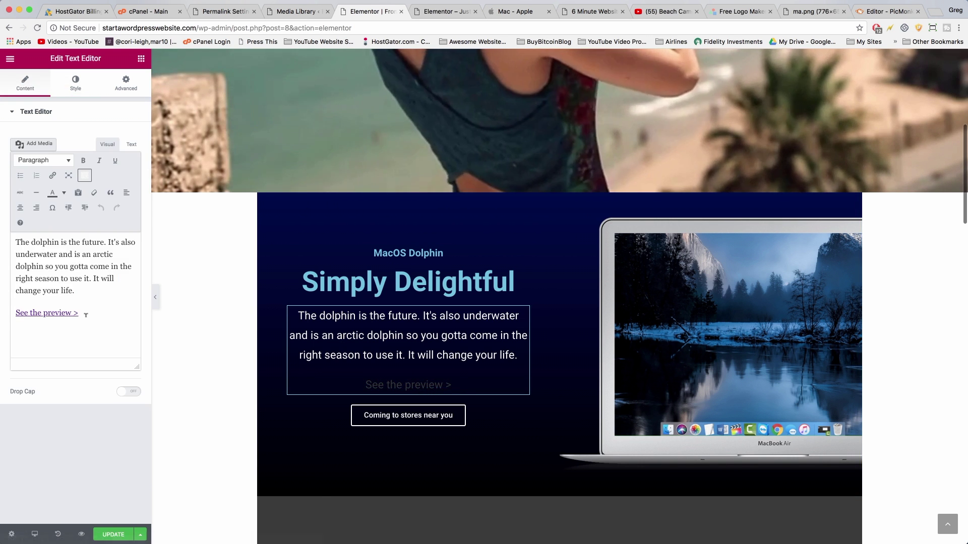
drag(86, 313, 28, 313)
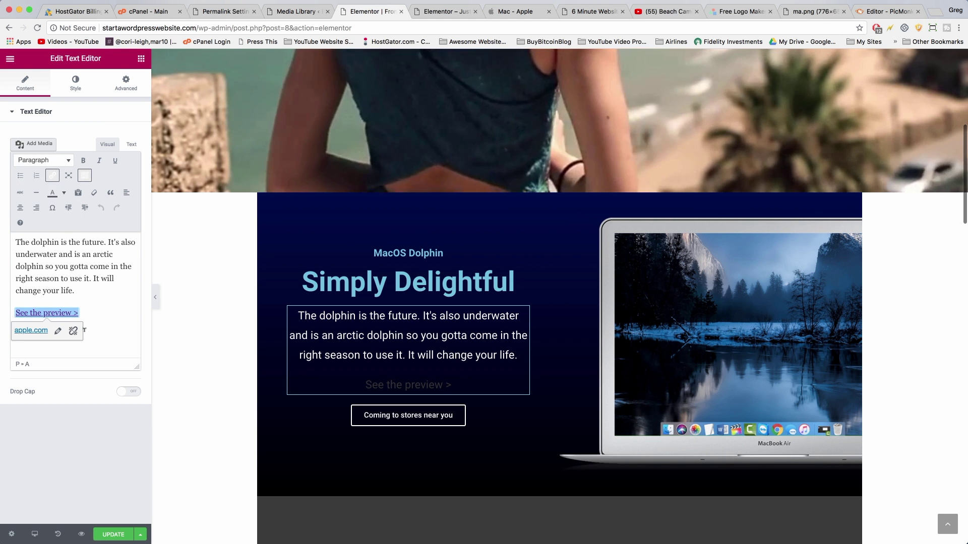
click(63, 194)
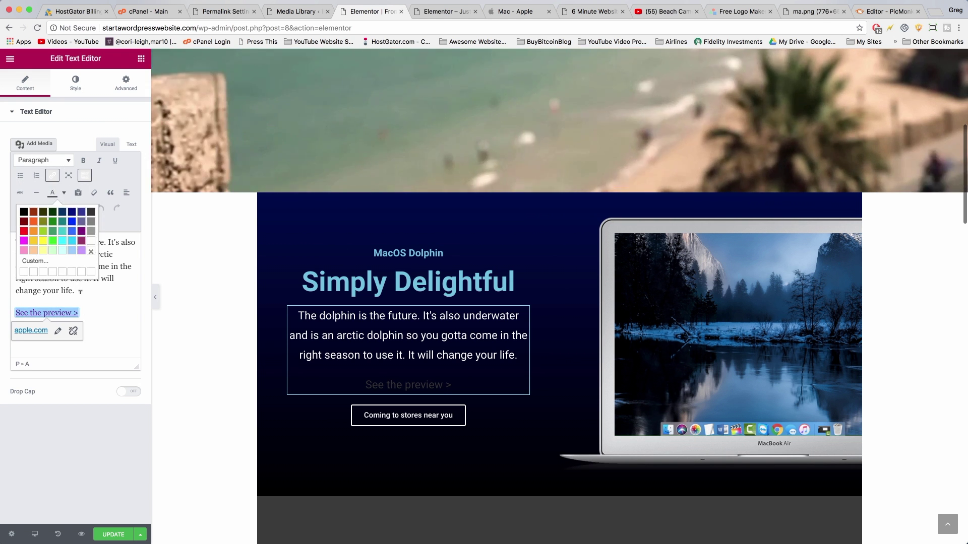
click(91, 242)
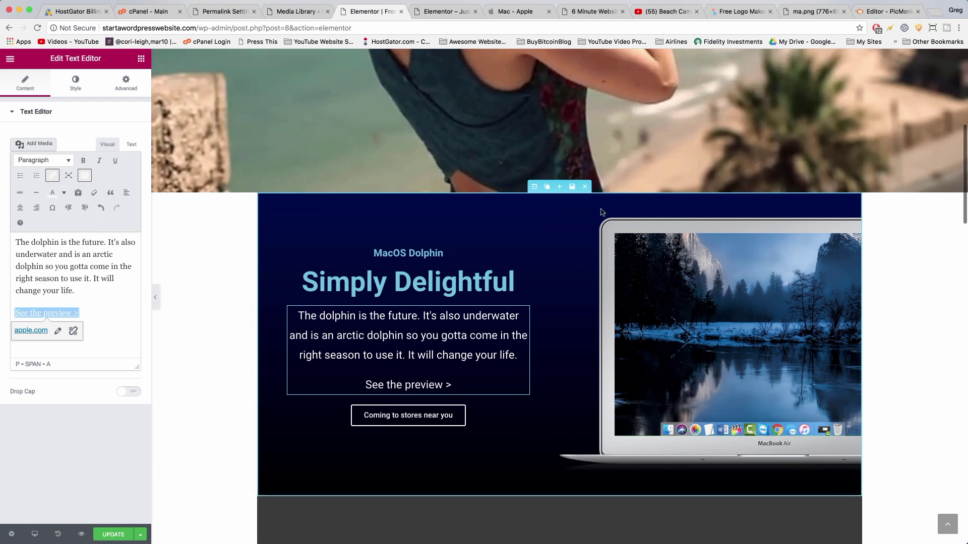
click(534, 186)
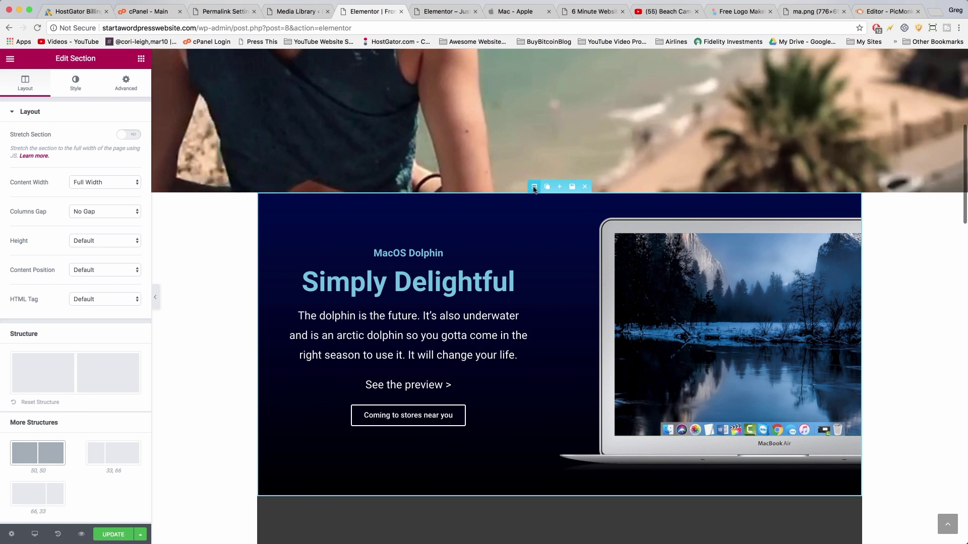
- Set the MacOS Dolphin section's top and bottom padding to 80
click(126, 81)
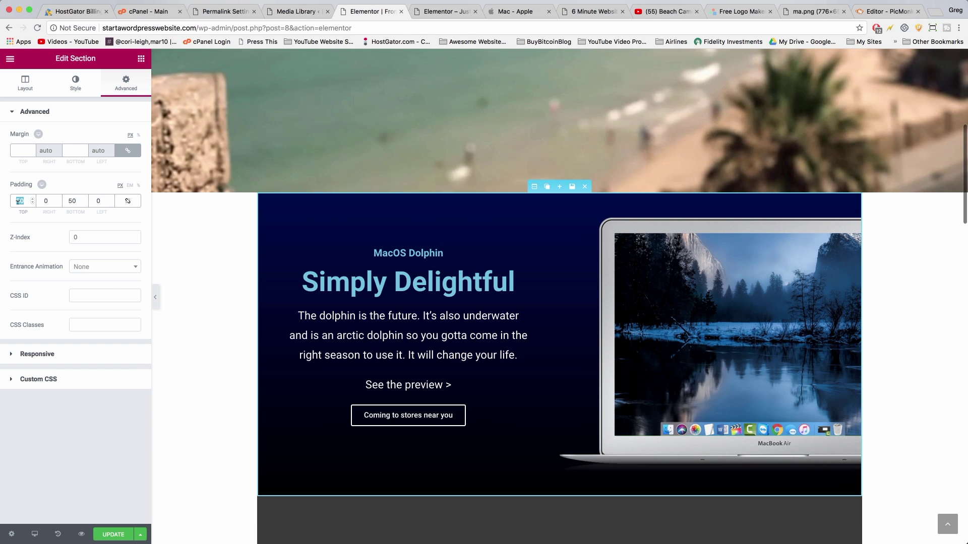
text(80)
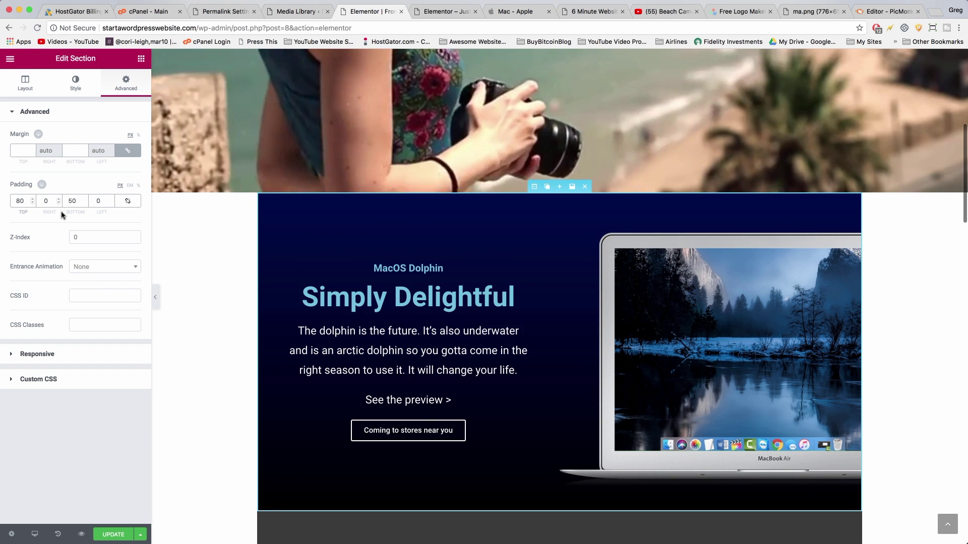
double_click(69, 201)
text(80)
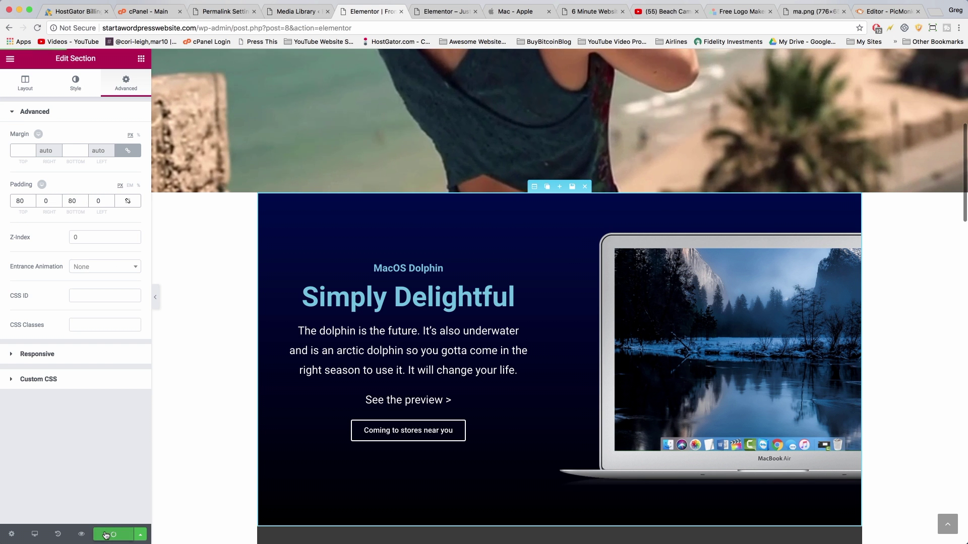
- Reload the live homepage and scroll through the updated navy-to-black MacOS Dolphin section
click(442, 13)
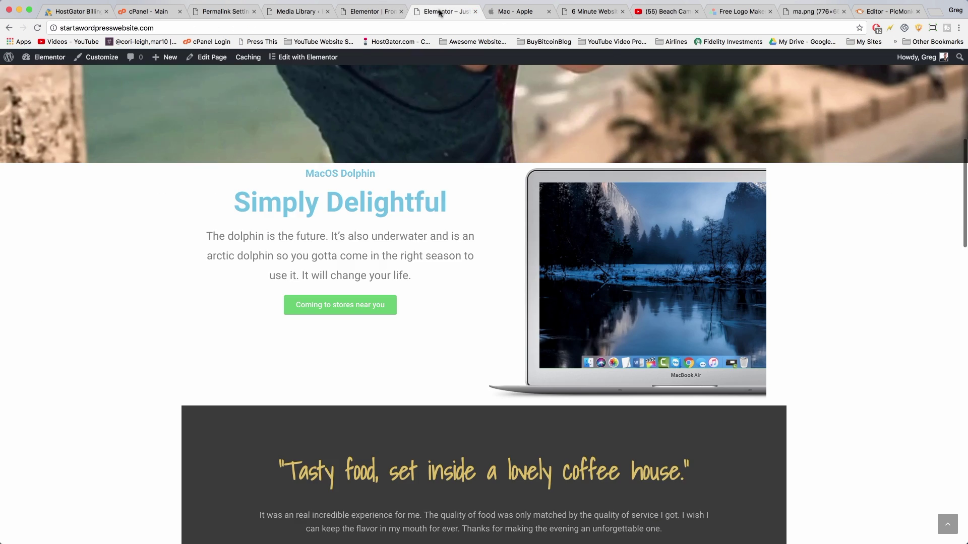
key(super+r)
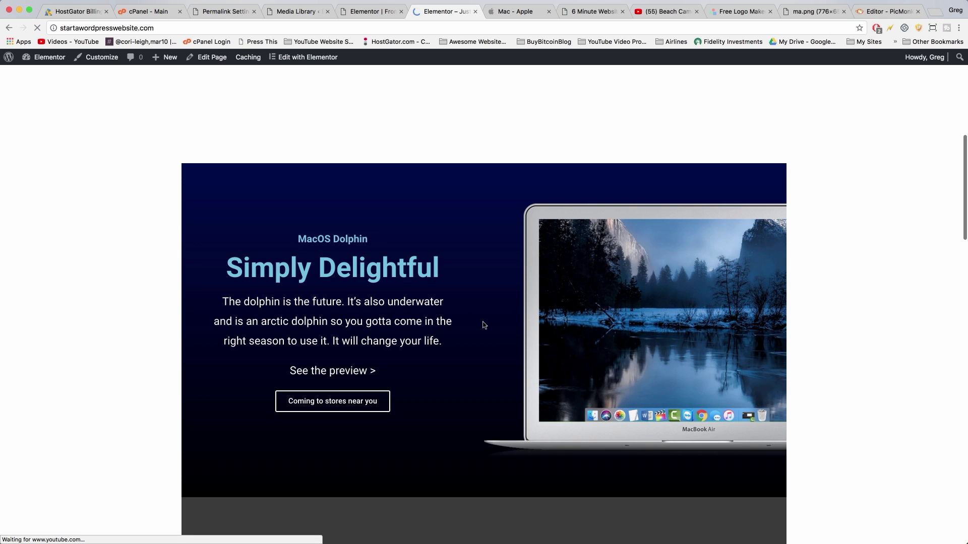
scroll(303, 277, down, 5)
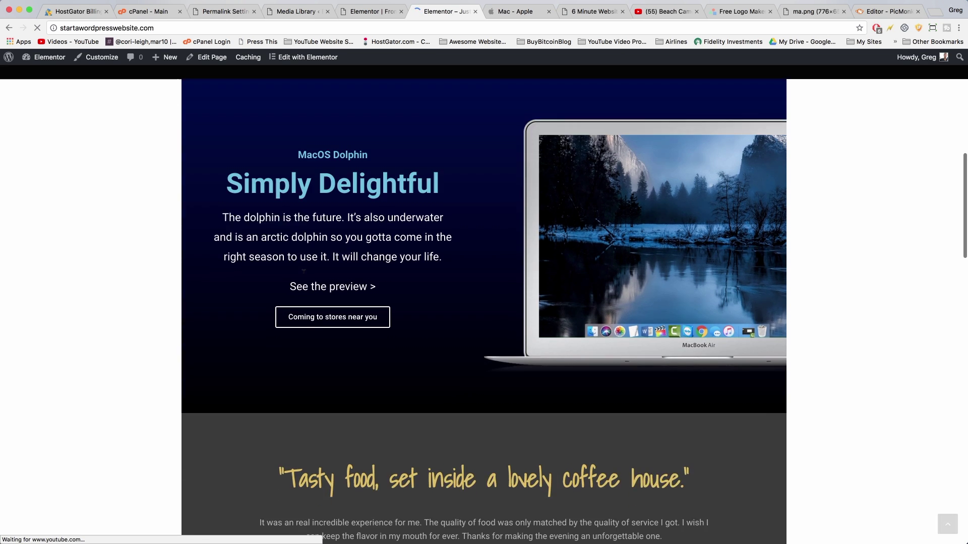
scroll(304, 276, up, 5)
scroll(338, 161, down, 3)
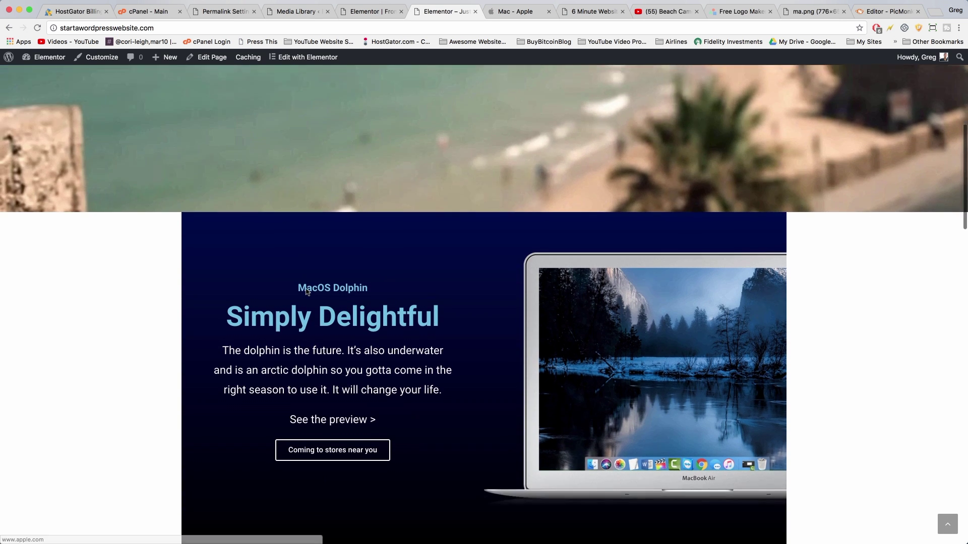
click(519, 11)
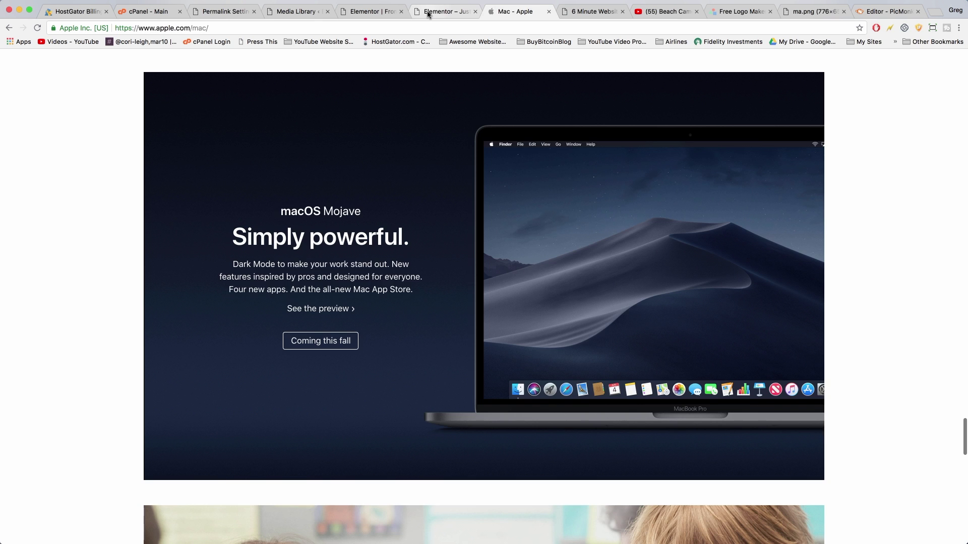
click(428, 13)
click(516, 15)
scroll(452, 273, down, 5)
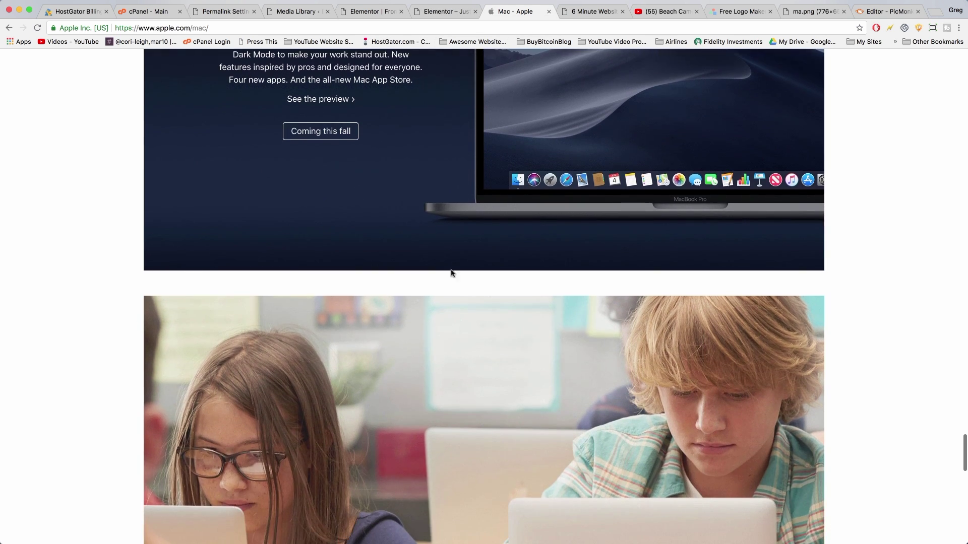
scroll(462, 276, up, 8)
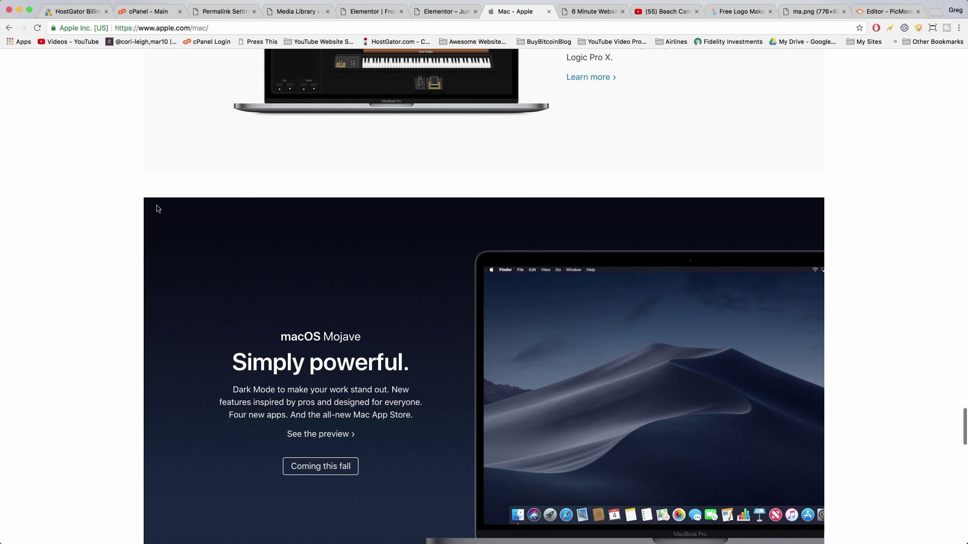
scroll(147, 205, down, 7)
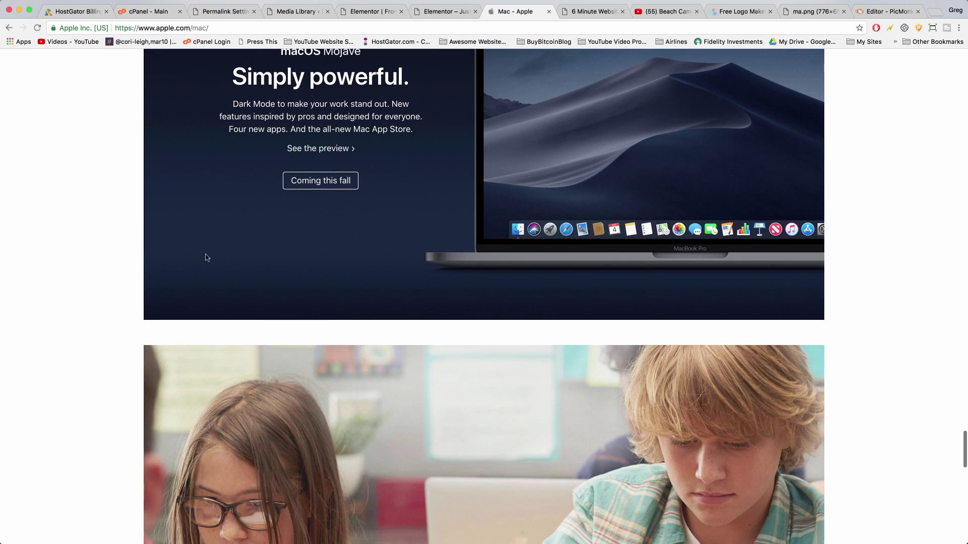
scroll(233, 222, down, 5)
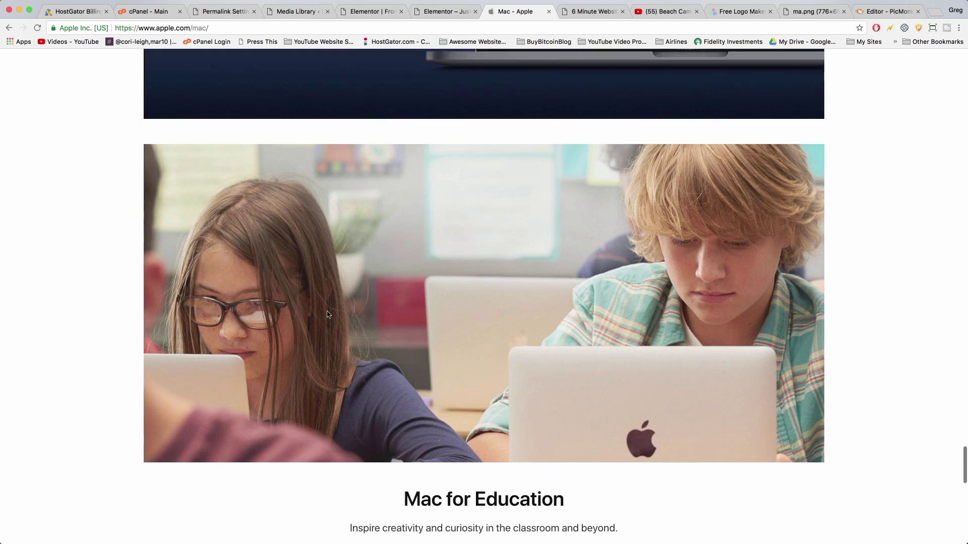
scroll(328, 315, up, 4)
click(377, 11)
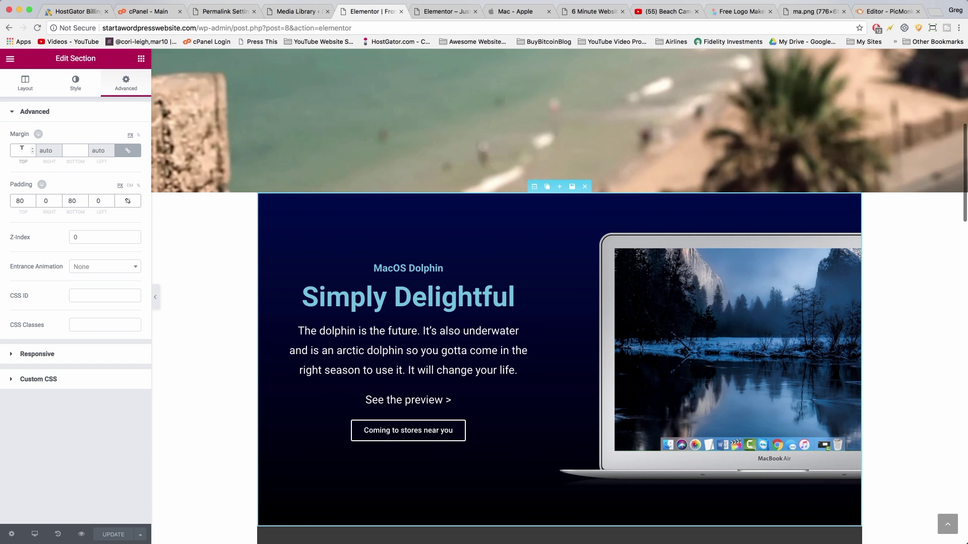
- Set the linked top and bottom margin of the MacOS Dolphin section to 40
click(21, 150)
text(40)
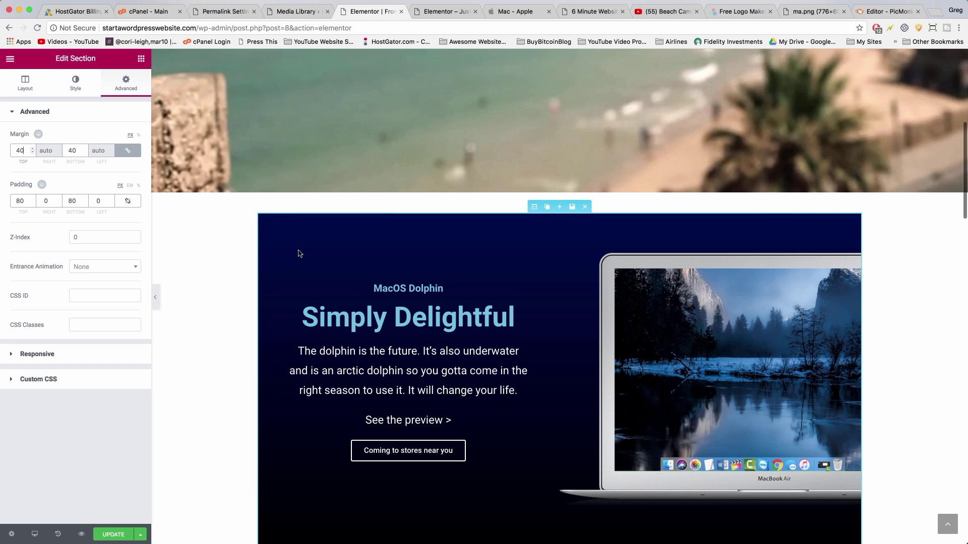
scroll(298, 253, down, 4)
scroll(458, 377, up, 2)
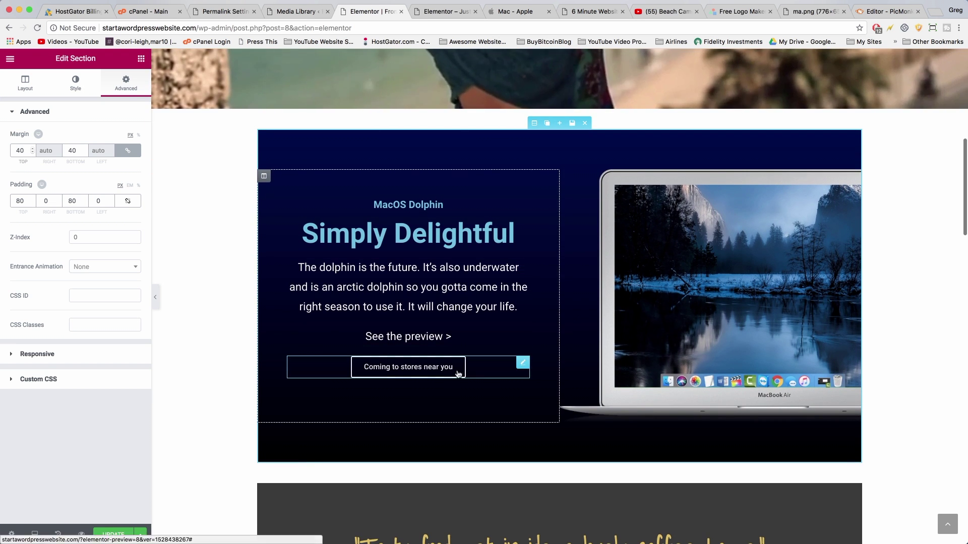
click(512, 11)
scroll(612, 211, up, 4)
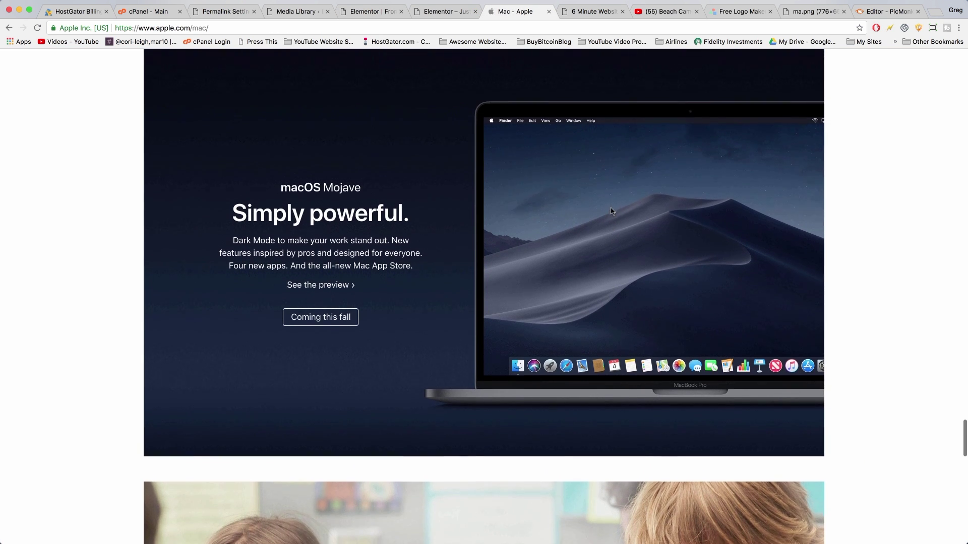
scroll(612, 210, up, 1)
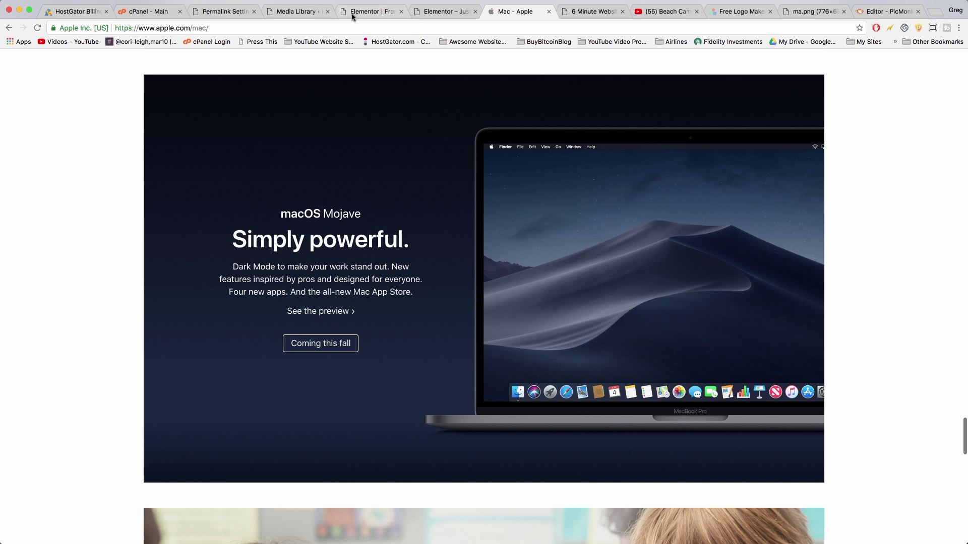
click(367, 11)
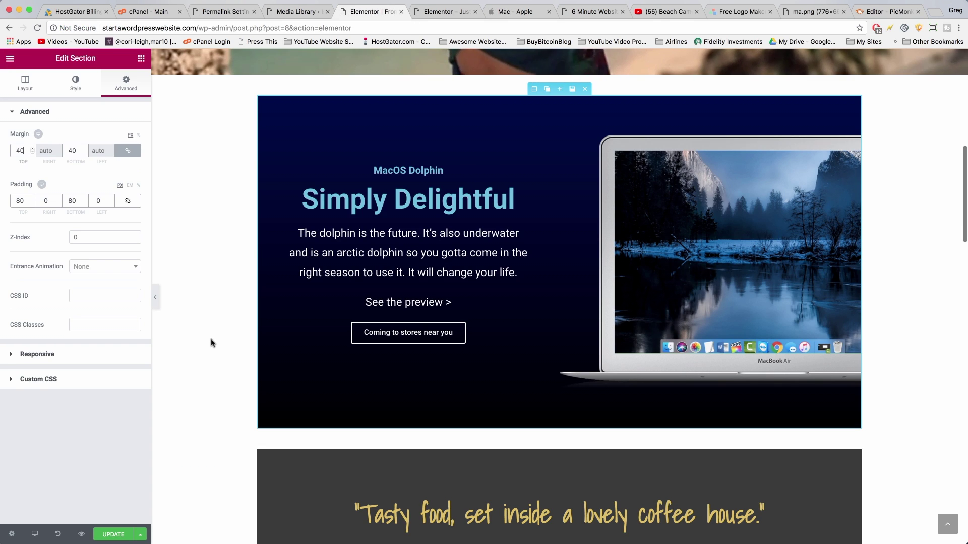